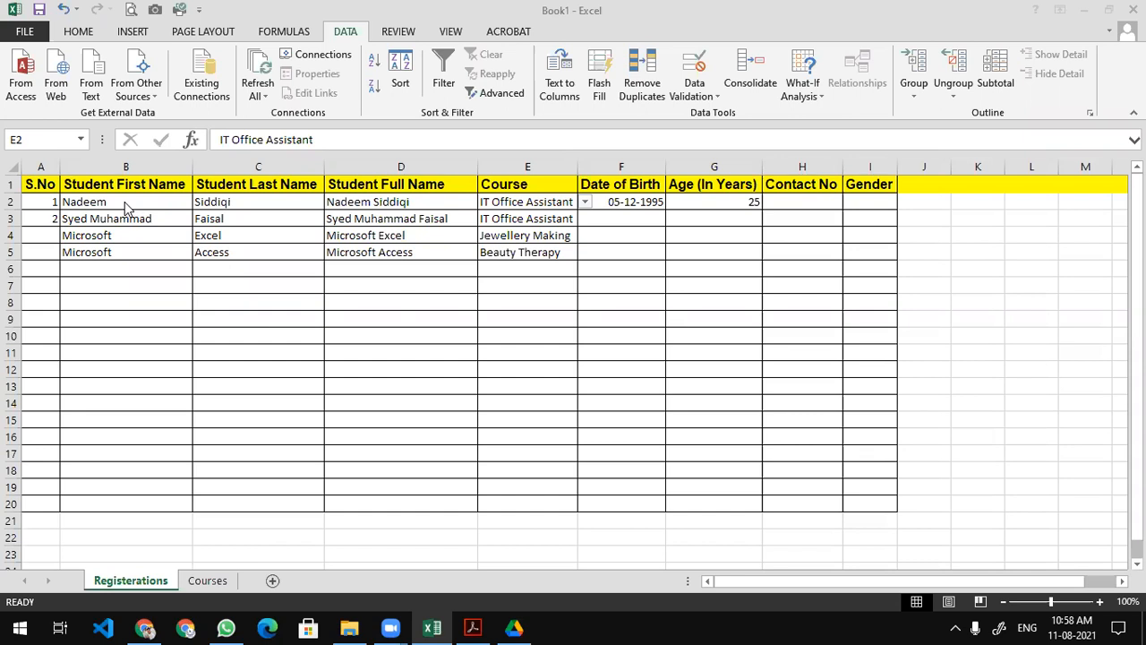
Scroll below the registration table and select the empty cell B26.
scroll(125, 394, "down", 4)
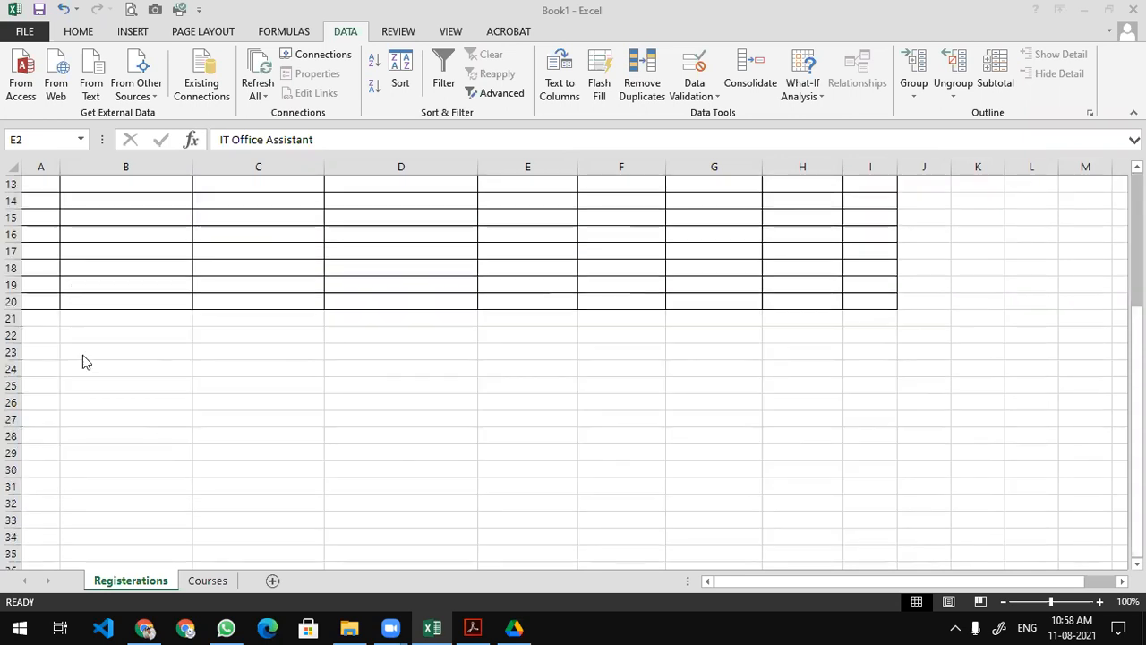
left_click(106, 399)
Enter the labels Student First Name, Student Last Name, Student Full Name and Course in B26:B29.
type("Stud")
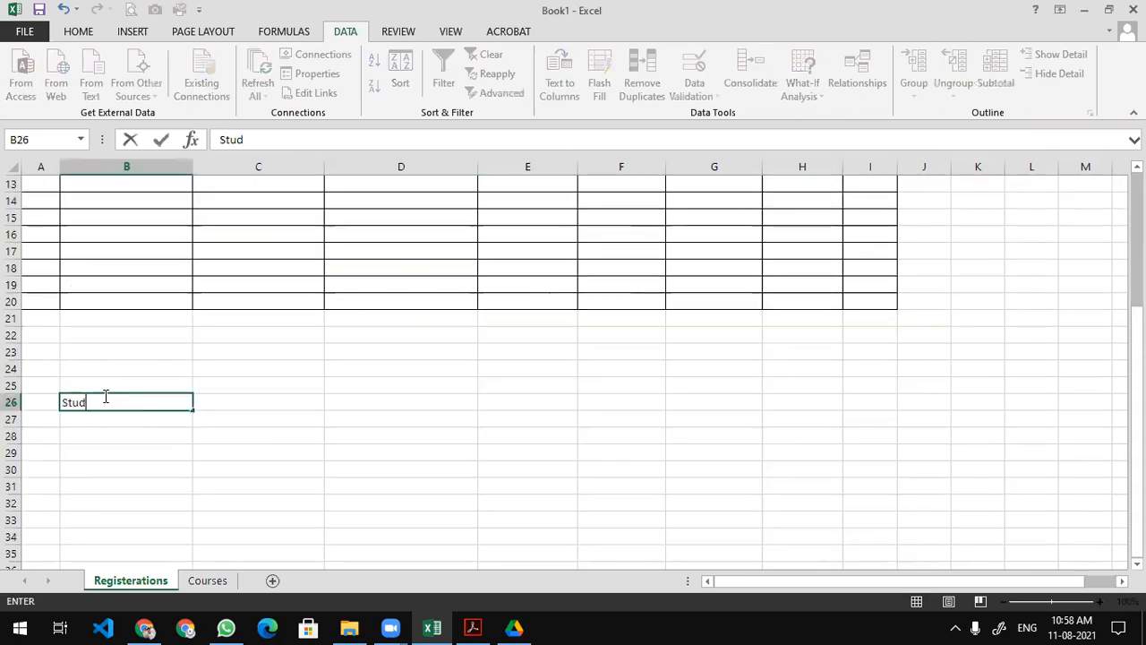
type("ent First Name")
key("Return")
type("Student ")
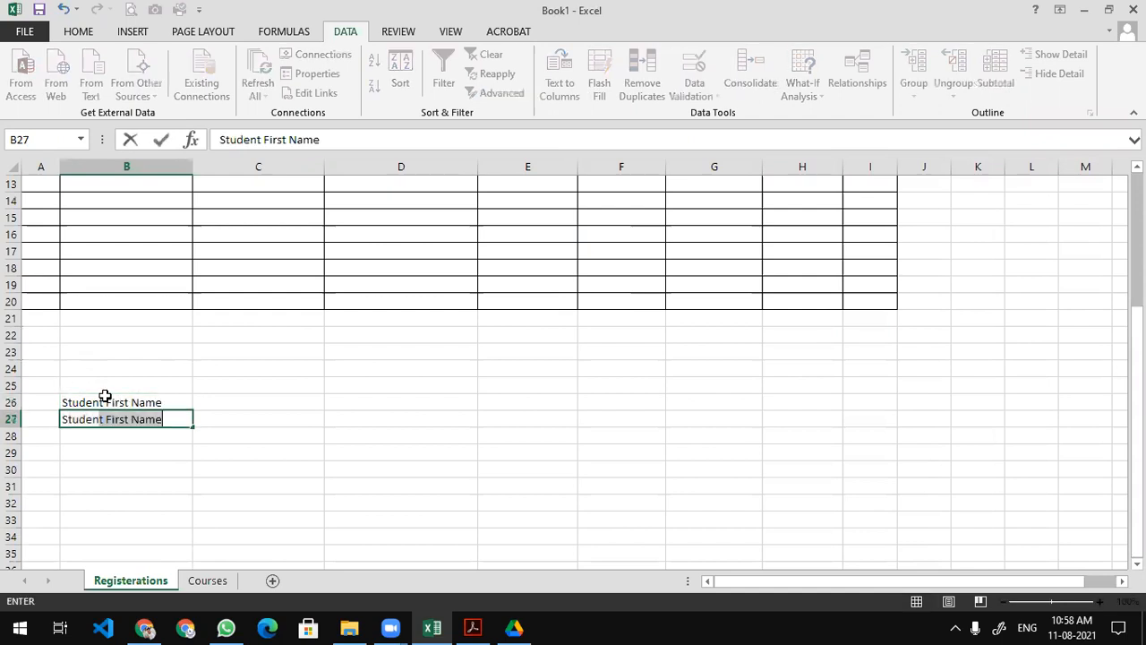
type("Last NAme")
key("BackSpace")
key("BackSpace")
key("BackSpace")
type("ame")
key("Return")
type("Student Full A")
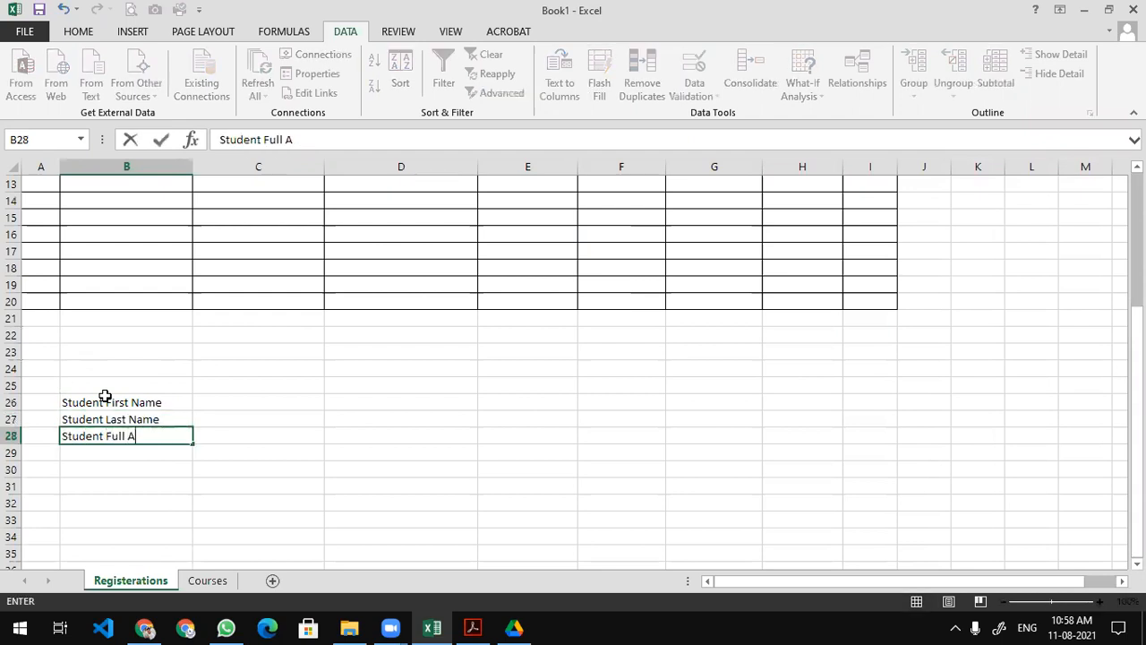
key("BackSpace")
type("Name")
key("Return")
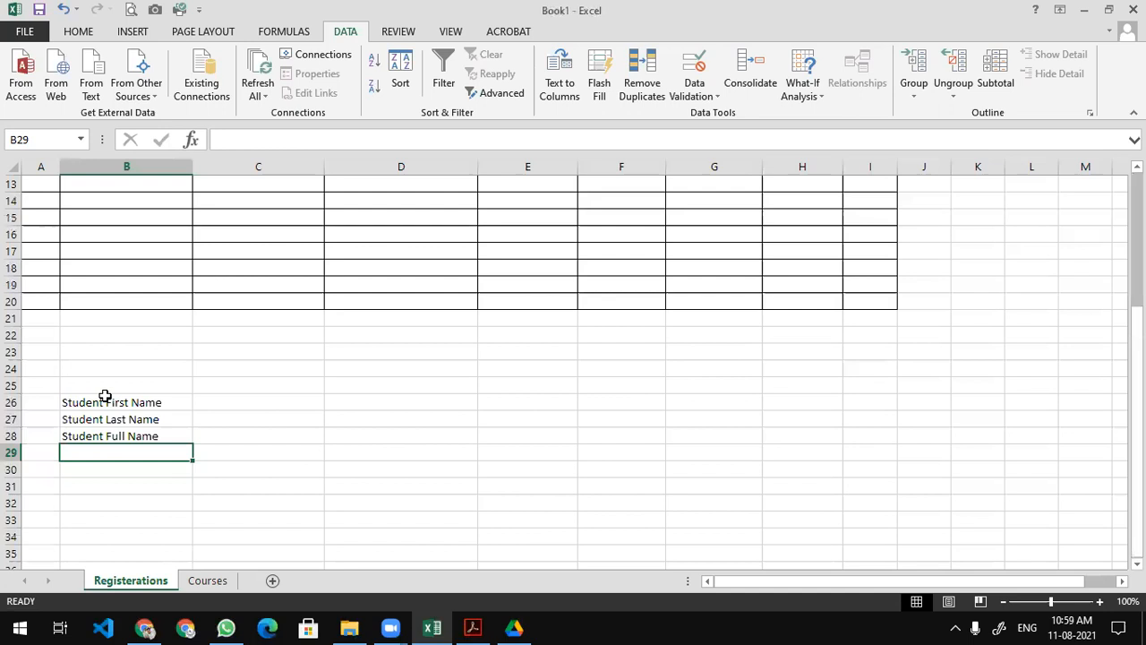
type("Course")
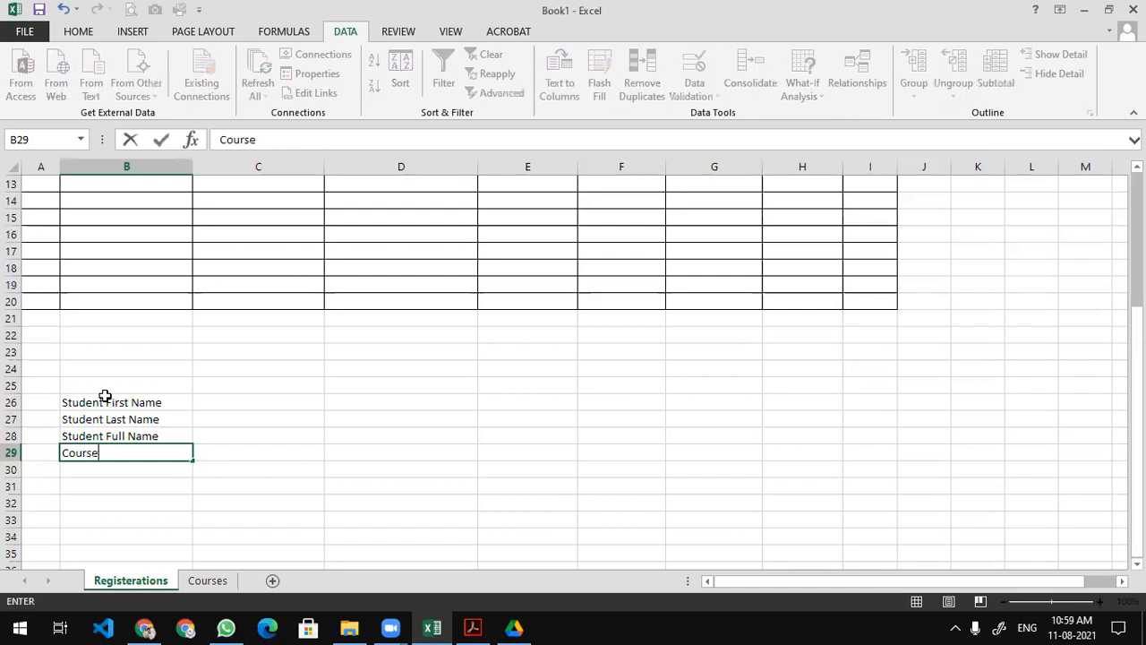
key("Return")
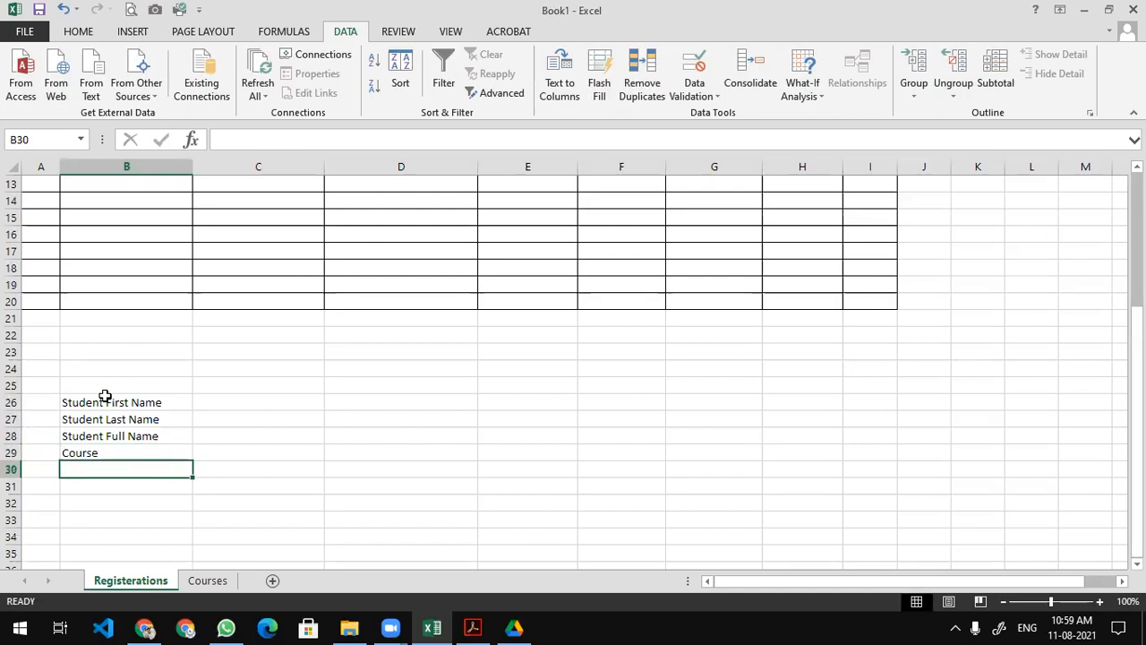
Add the labels Date of Birth, Age in Years and Gender below Course.
type("Date of Birth")
key("Return")
type("Age")
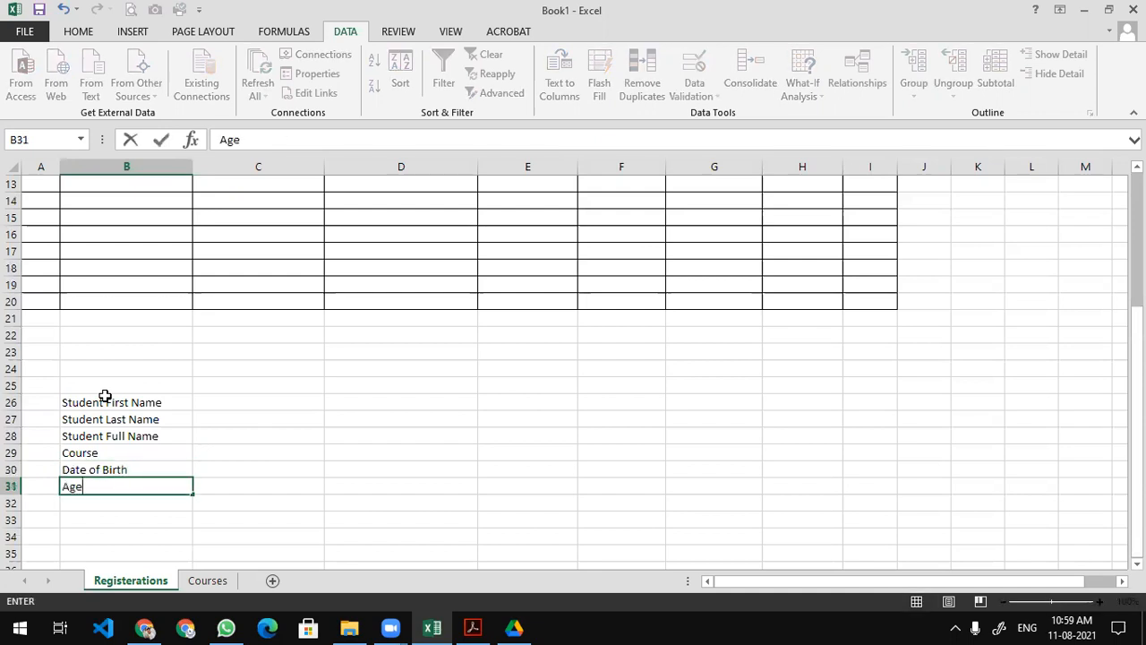
key("Return")
key("Up")
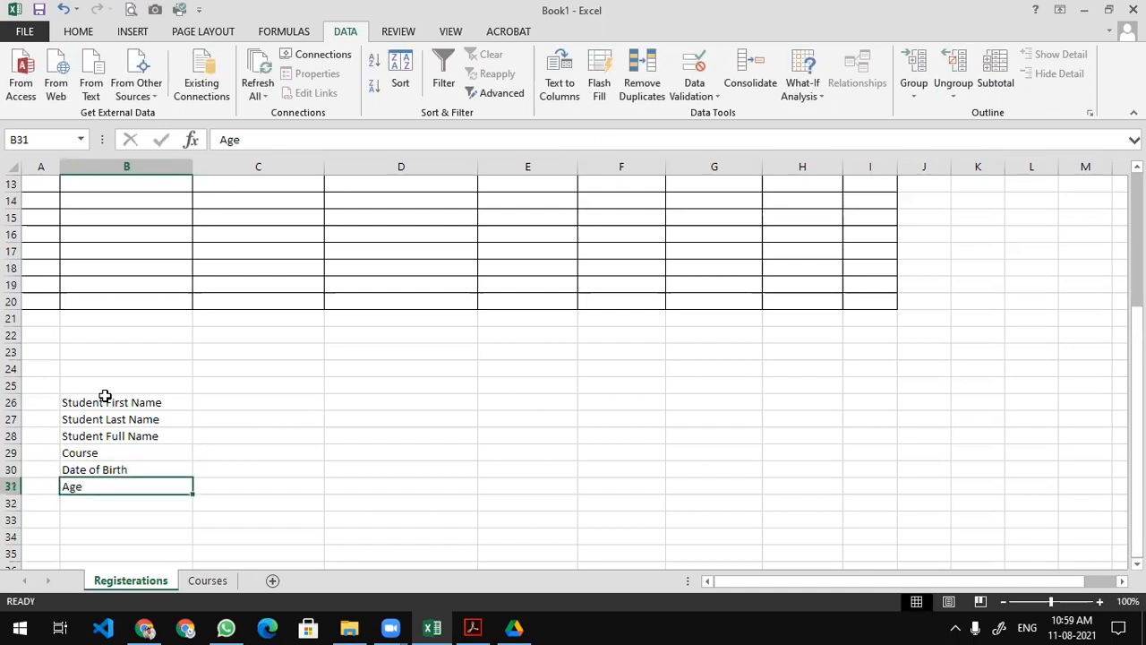
type("Age in Years")
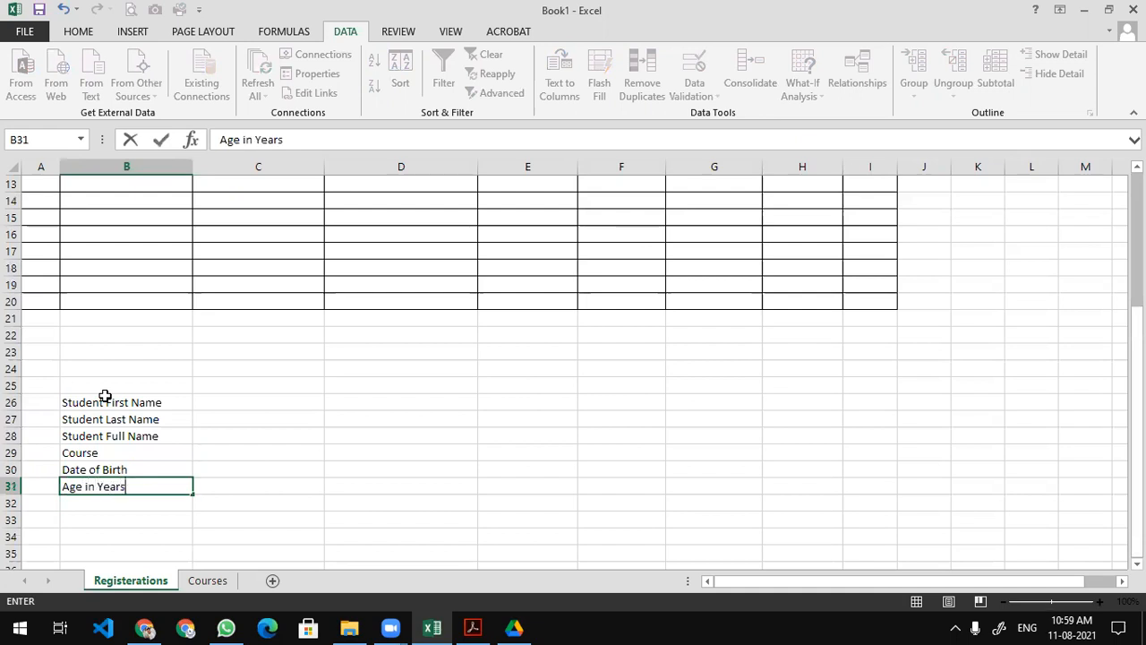
key("Return")
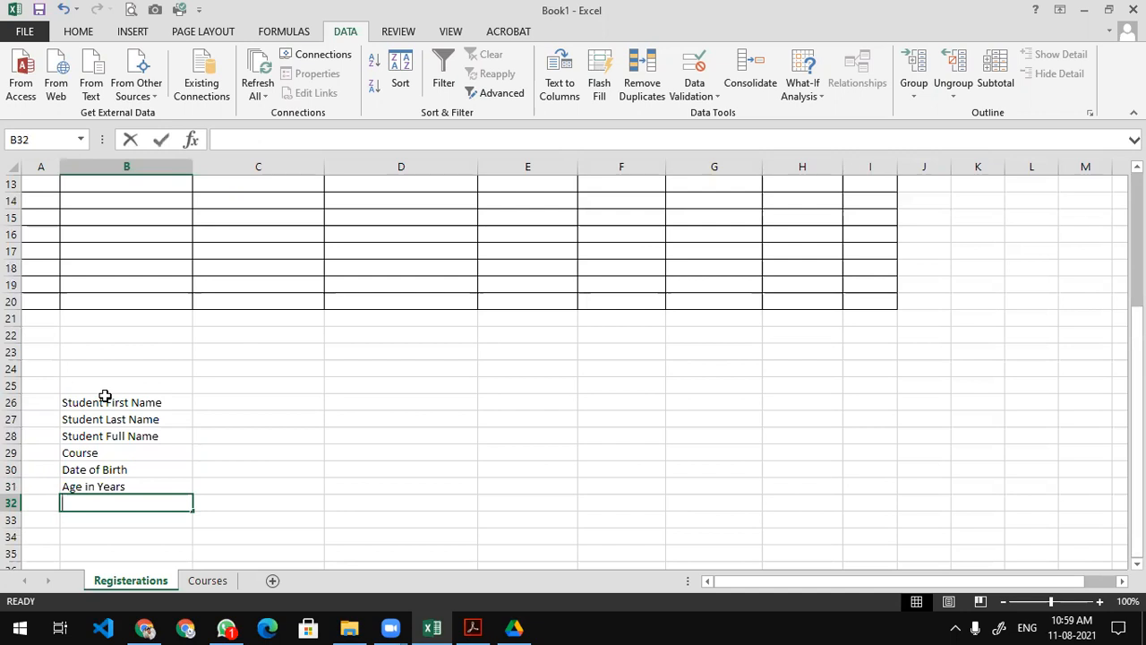
type("Gender")
key("Return")
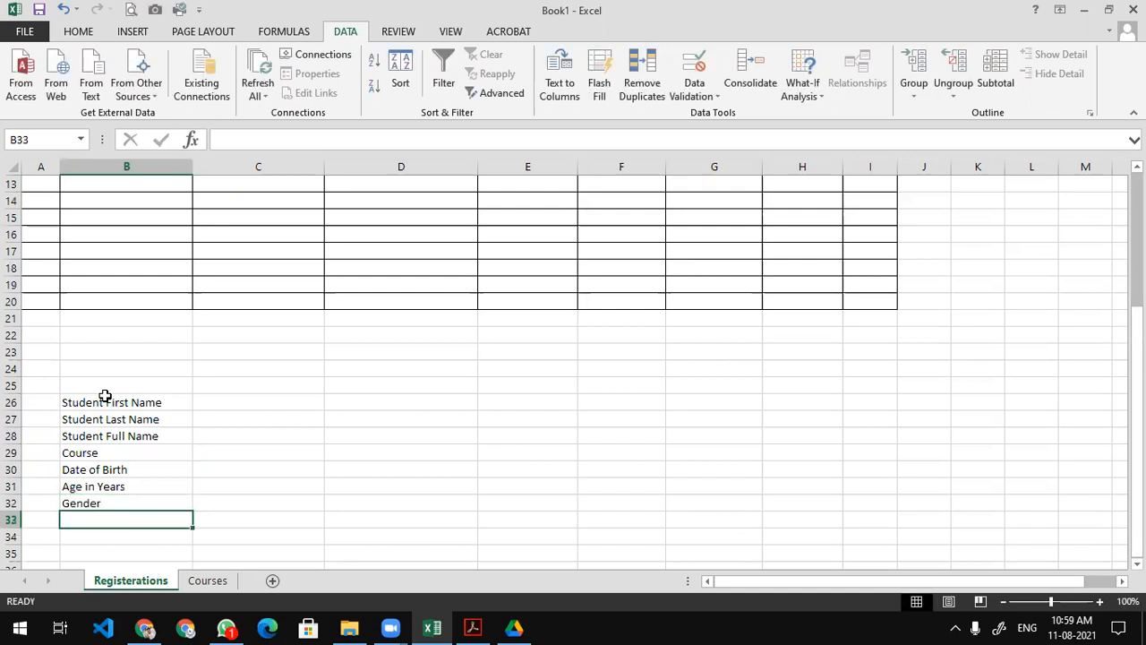
Type Male, Female and Not specified in C32:E32 beside the Gender label.
key("Right")
key("Up")
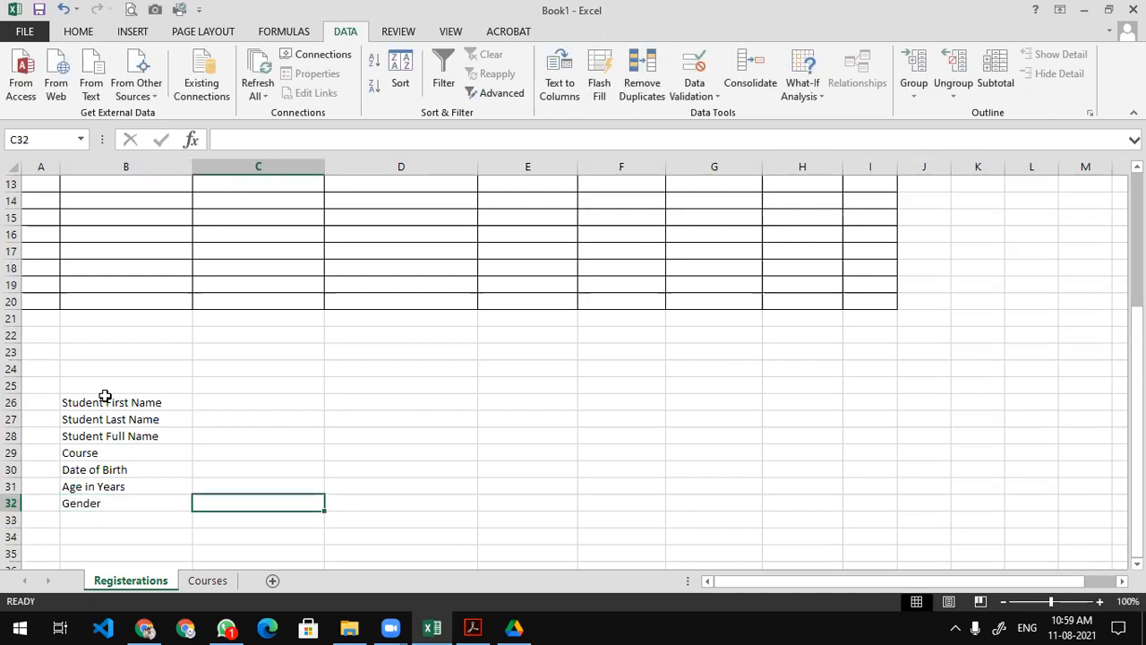
type("Male")
key("Tab")
type("Female")
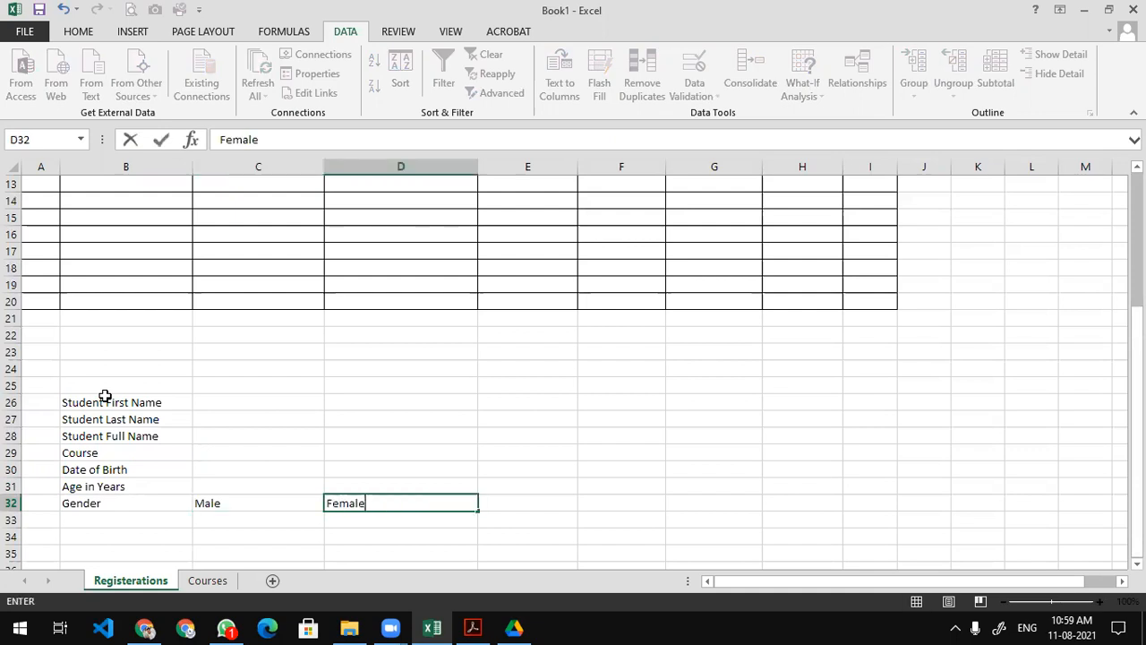
key("Return")
key("Up")
key("Right")
type("Not specifi")
key("BackSpace")
key("BackSpace")
key("BackSpace")
key("BackSpace")
type("fie")
key("BackSpace")
key("BackSpace")
key("BackSpace")
type("cified")
key("Return")
key("Up")
key("Left")
key("Left")
key("Up")
key("Up")
key("Up")
key("Up")
key("Up")
key("Up")
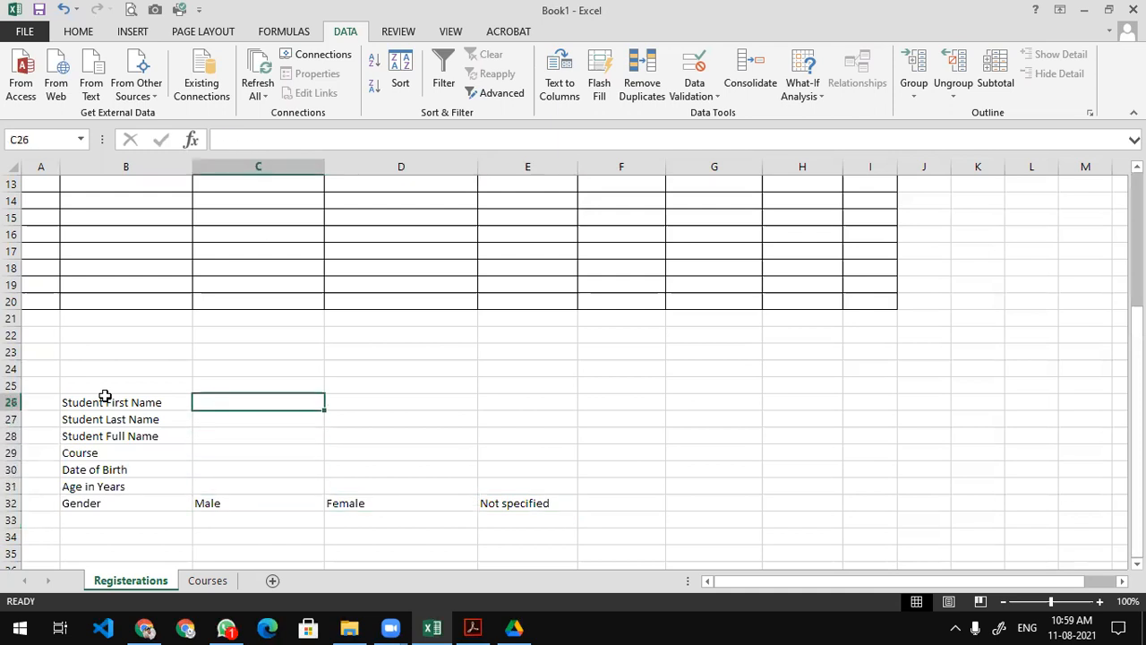
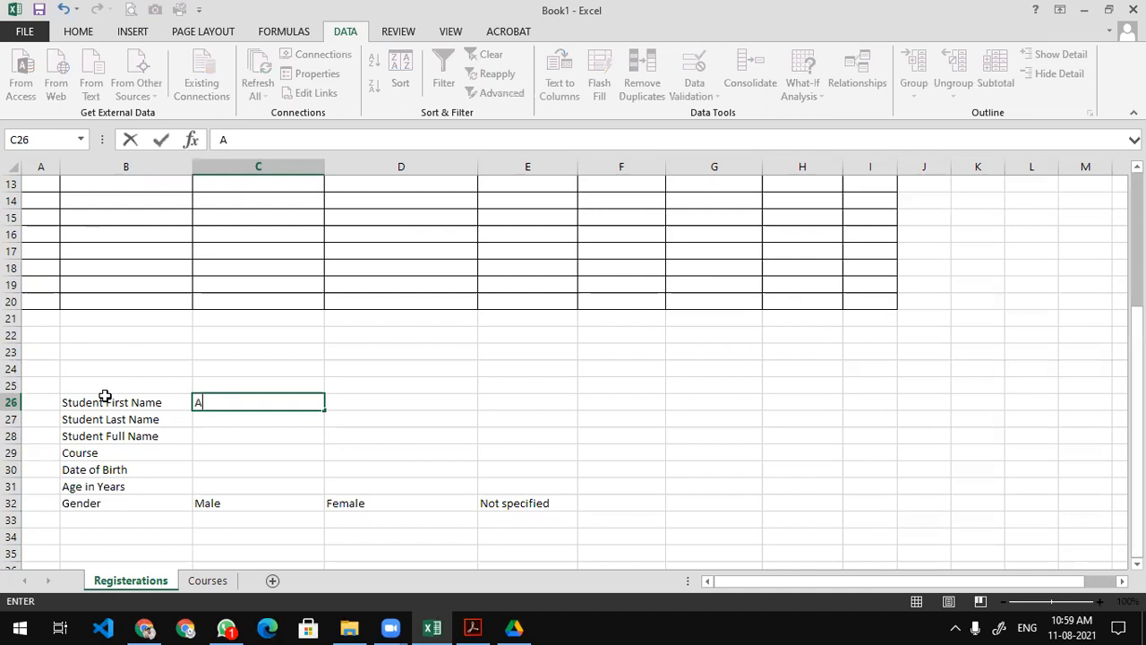
Enter a sample student's first name, last name and full name in C26:C28.
key("Return")
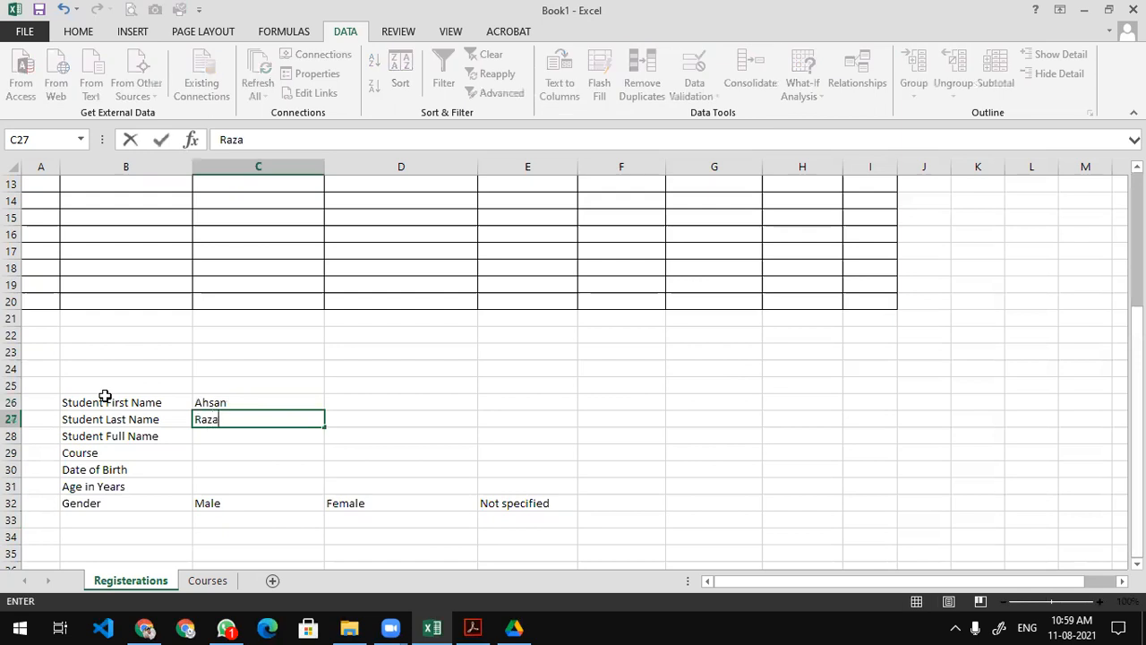
key("Return")
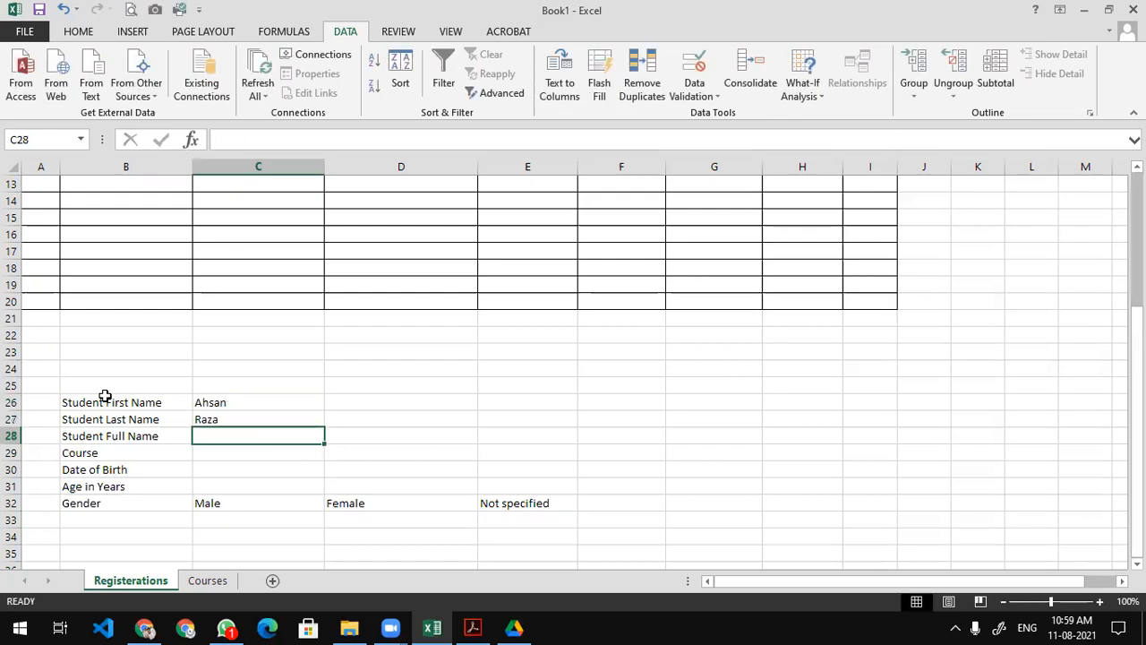
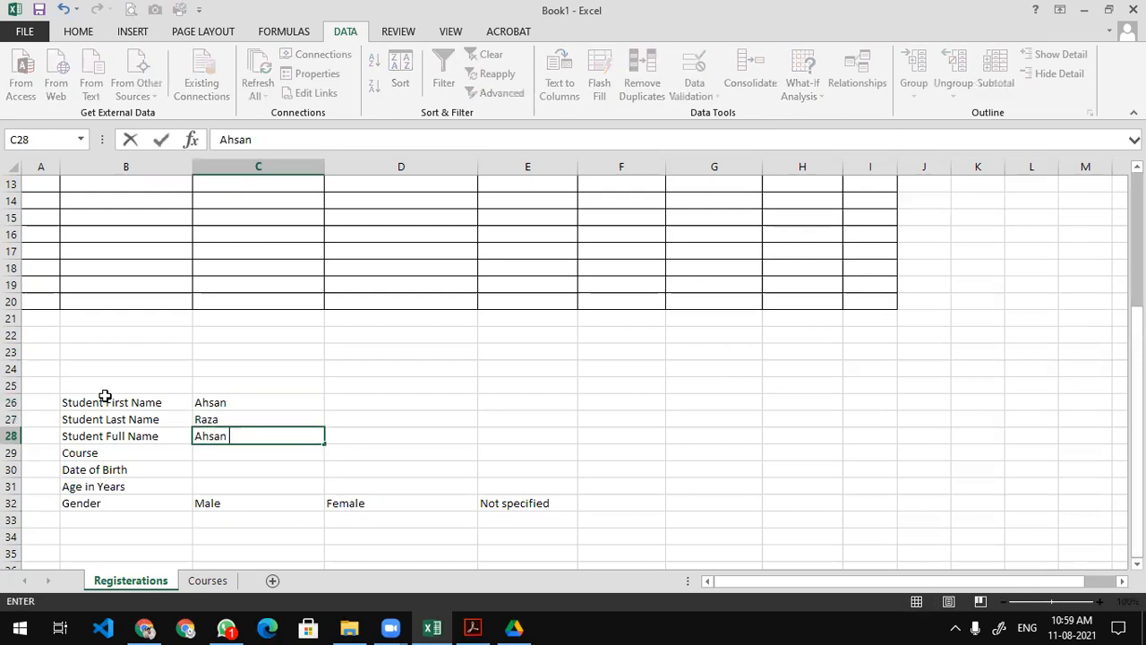
key("Return")
Prefix the first name in C26 with the initial 'M.' and return to C28.
key("Up")
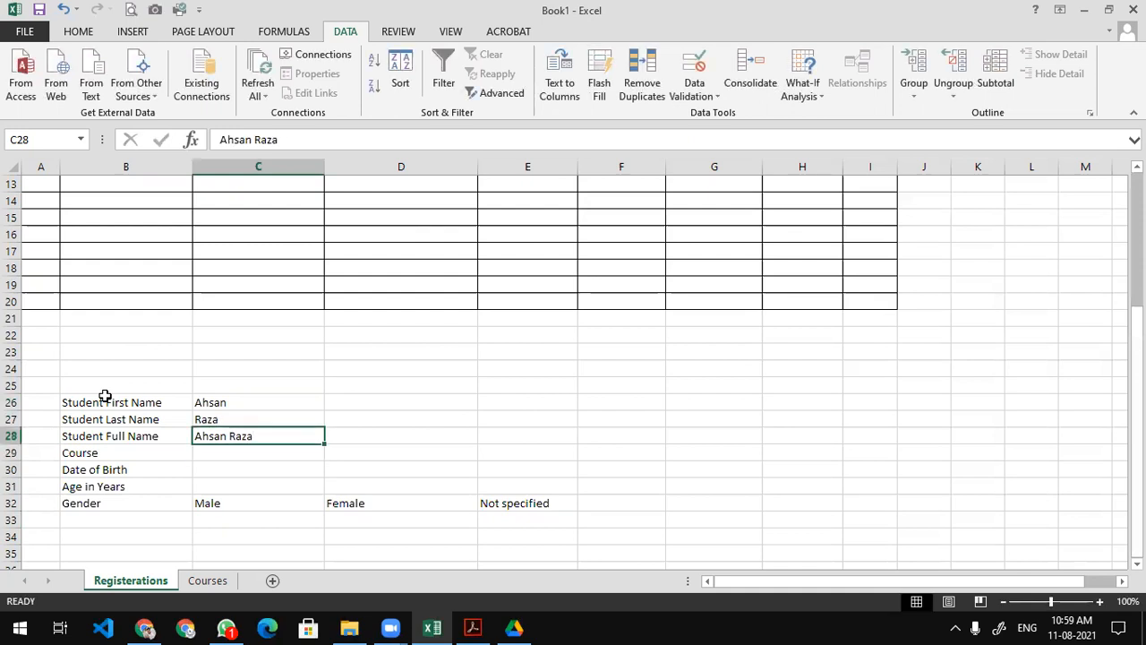
key("Up")
key("Up")
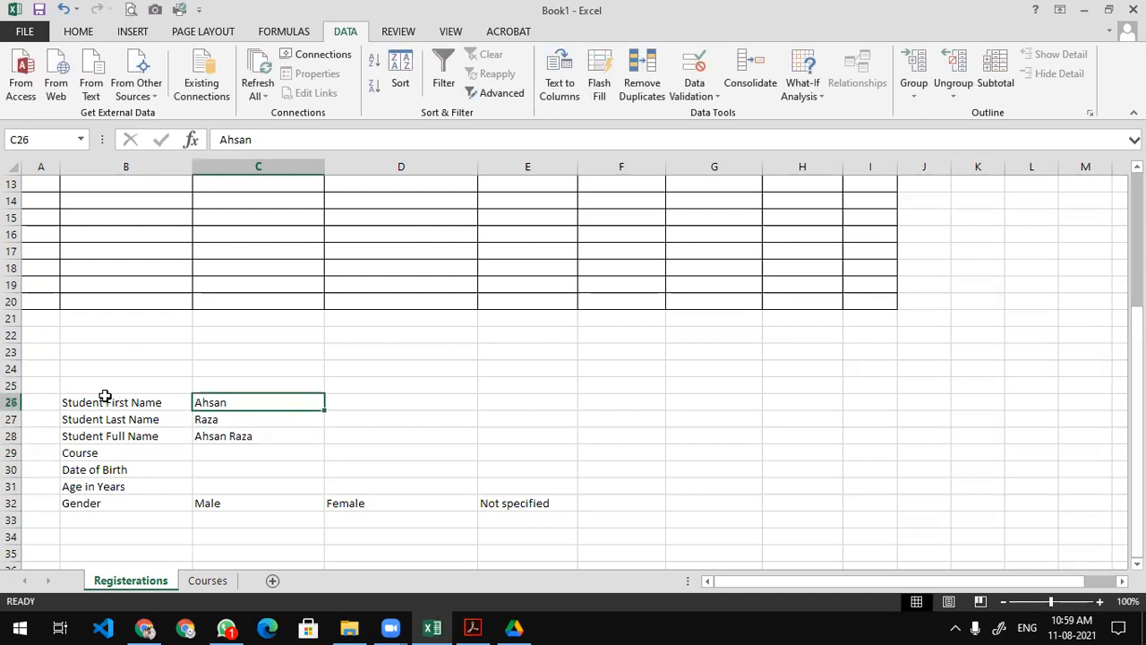
key("F2")
key("Home")
type("M.")
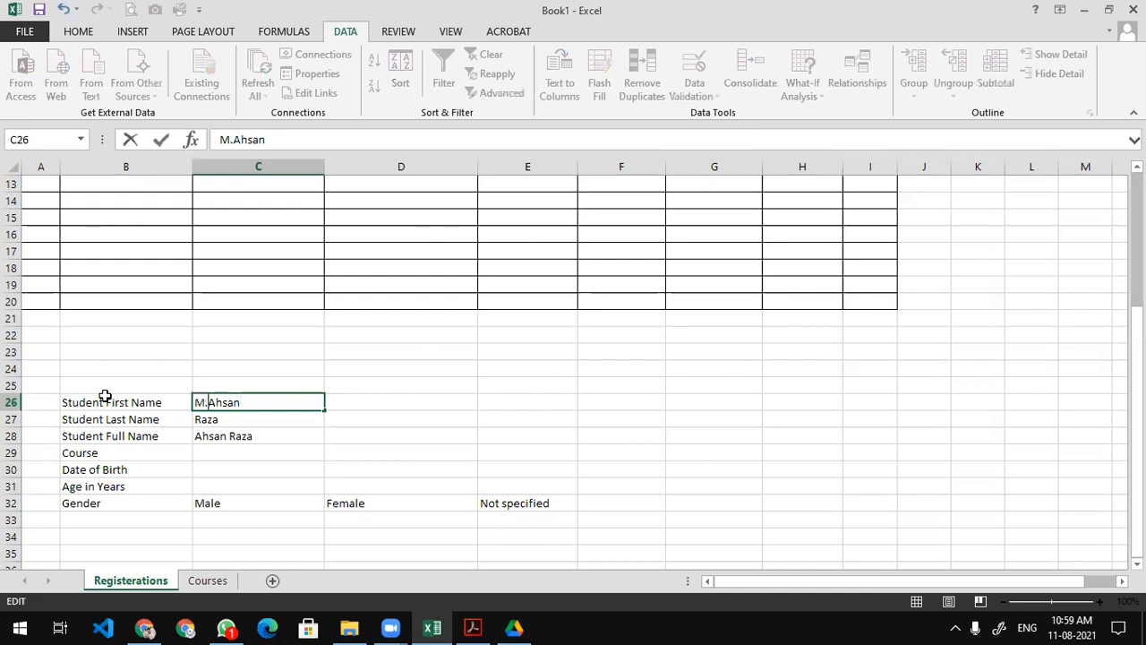
key("Return")
key("Return")
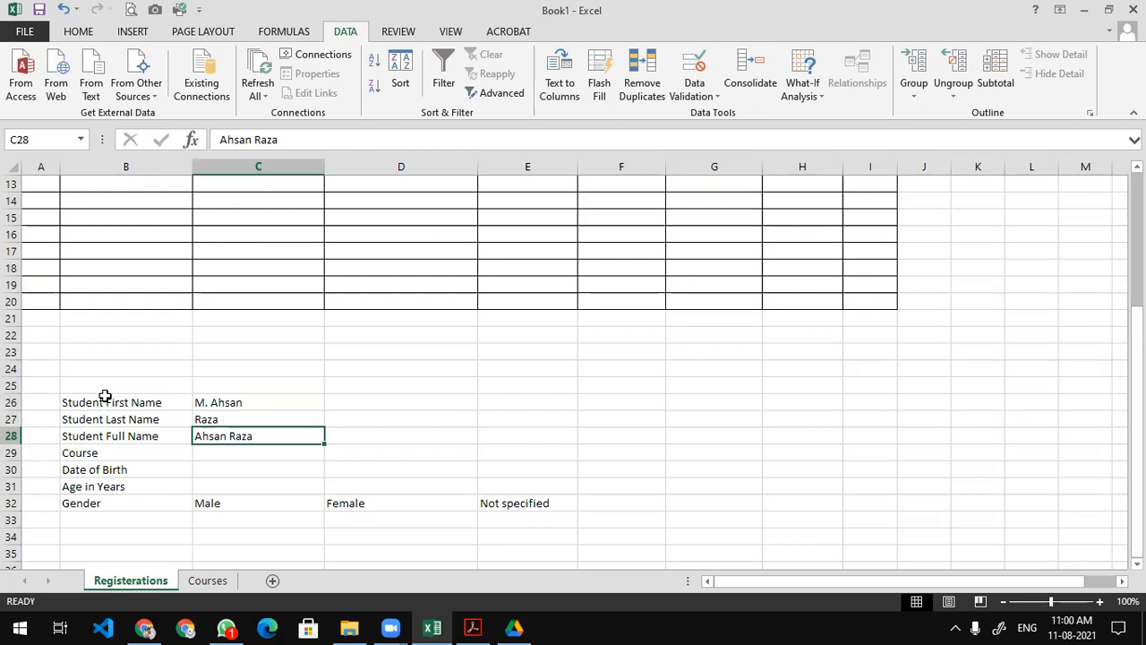
key("Up")
key("Up")
key("Up")
key("Down")
key("Down")
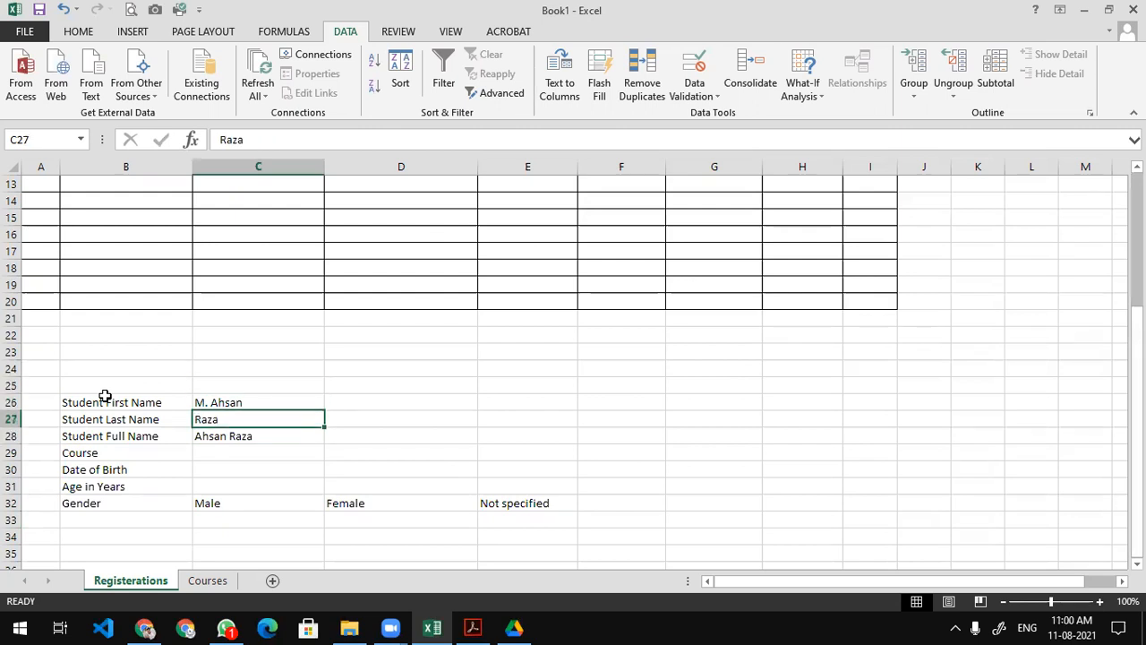
key("Down")
key("Up")
key("Up")
key("Down")
key("Up")
key("Down")
key("Up")
key("Down")
key("Down")
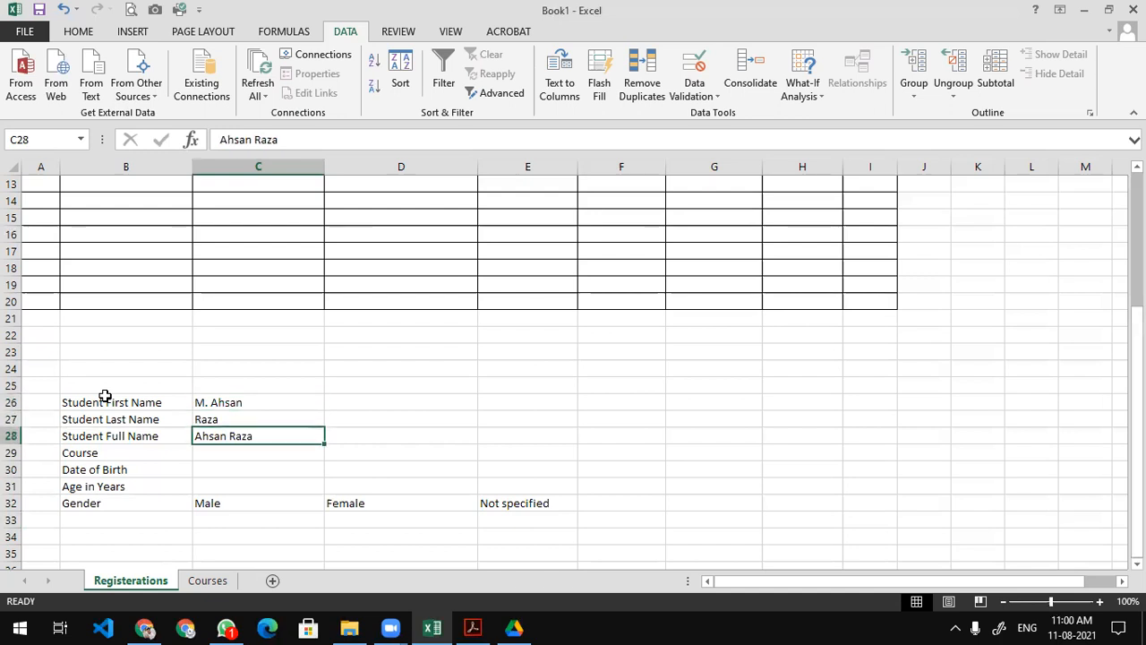
key("Up")
key("Up")
key("Down")
key("Down")
Enter =CONCATENATE(C26,C27) in C28 to join the first and last names.
type("=")
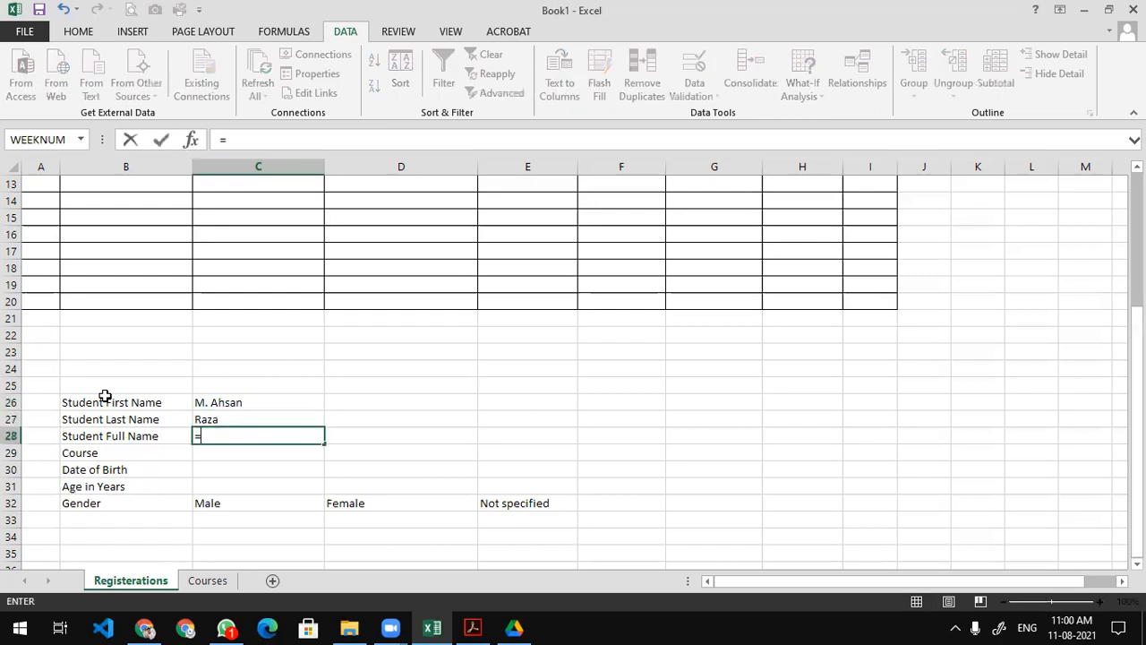
type("conca")
key("Tab")
key("Up")
key("Up")
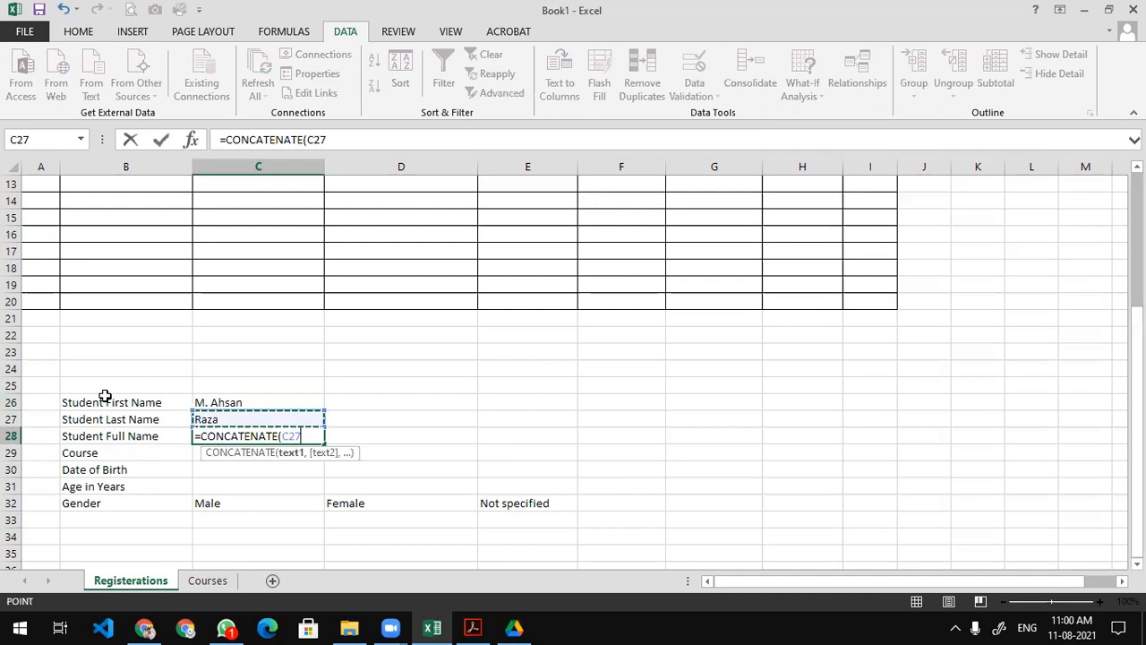
type(",")
key("Down")
key("Up")
key("Up")
type(")")
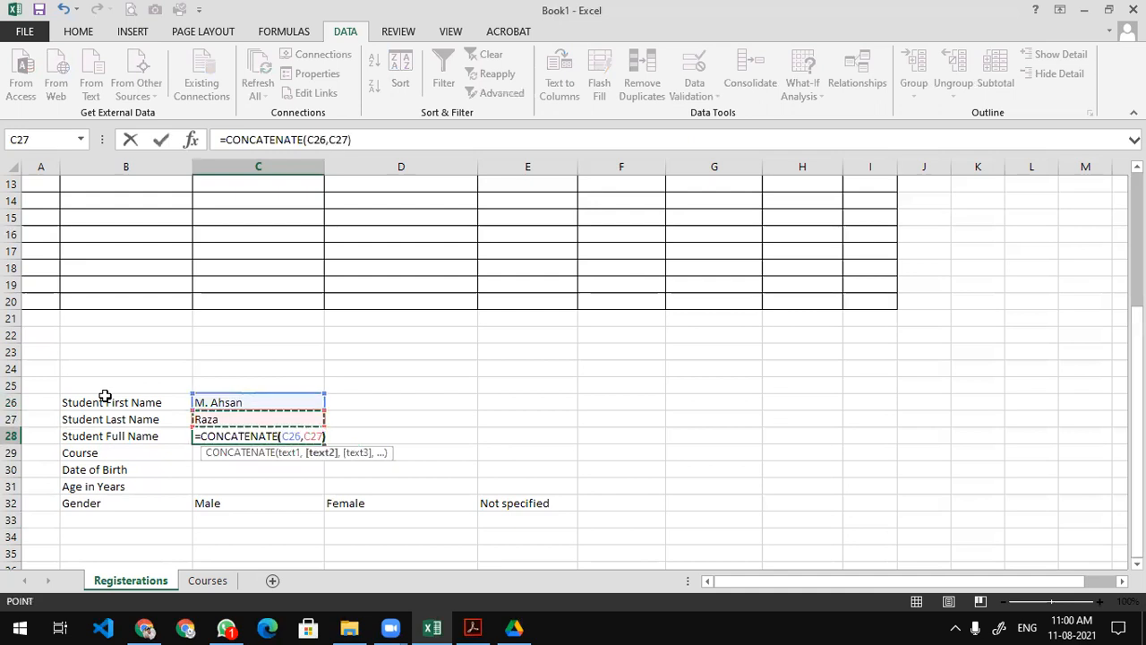
key("Return")
key("Up")
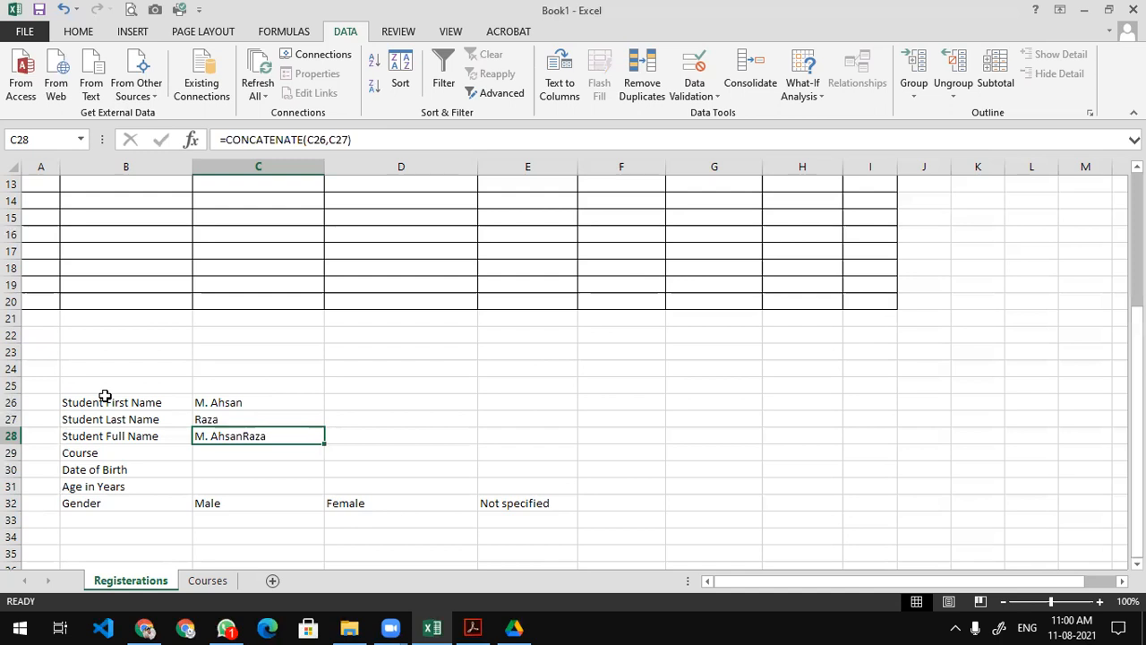
Insert " " between C26 and C27 in the CONCATENATE formula so names are space-separated.
double_click(304, 437)
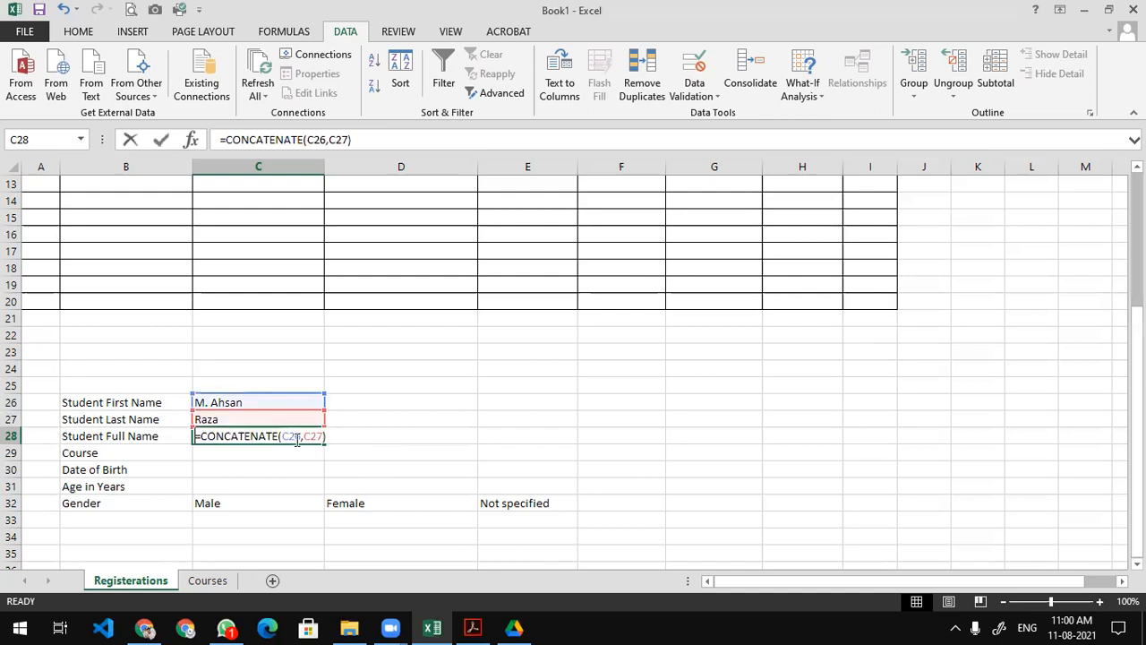
left_click(303, 436)
key("Right")
type("\" \"")
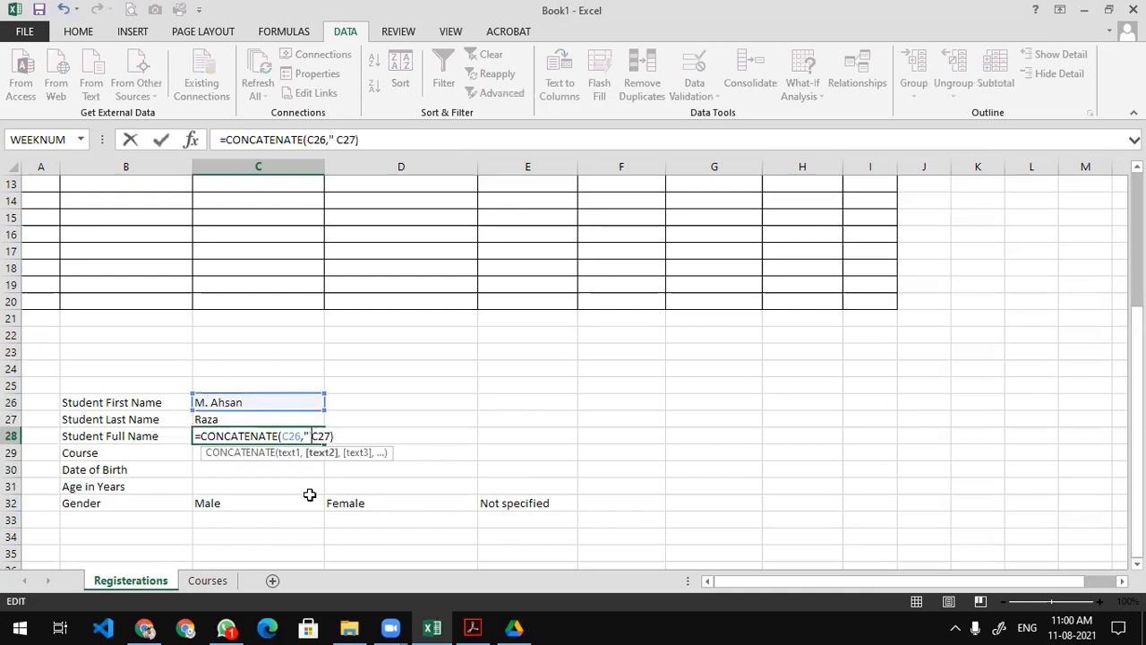
type(",")
key("Return")
key("Up")
key("Up")
key("Up")
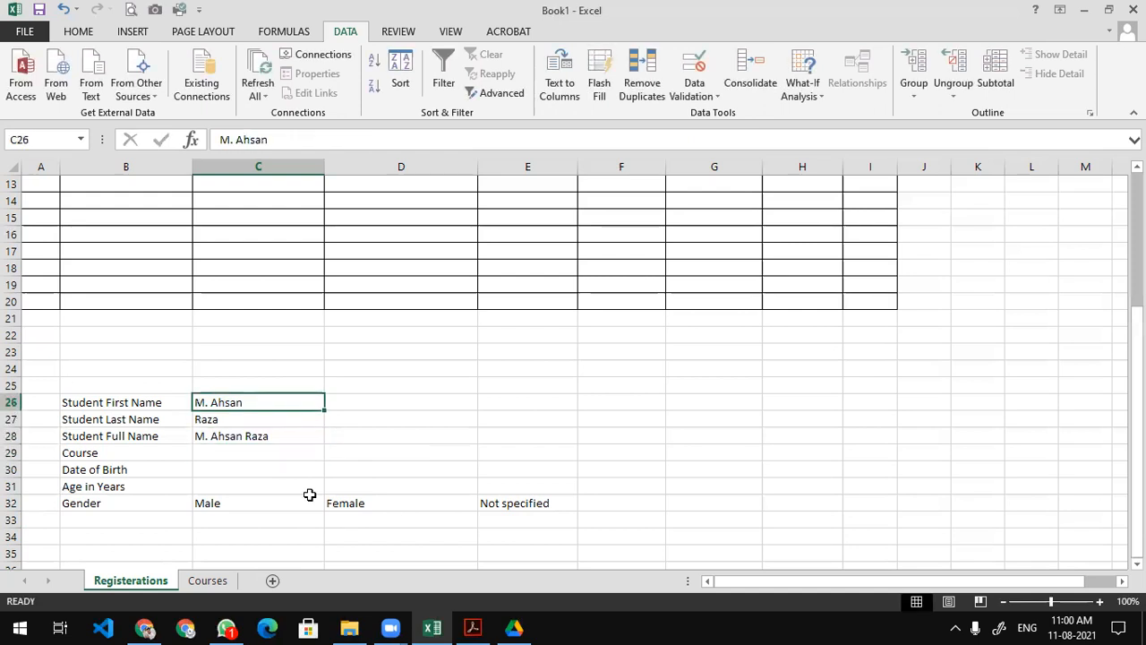
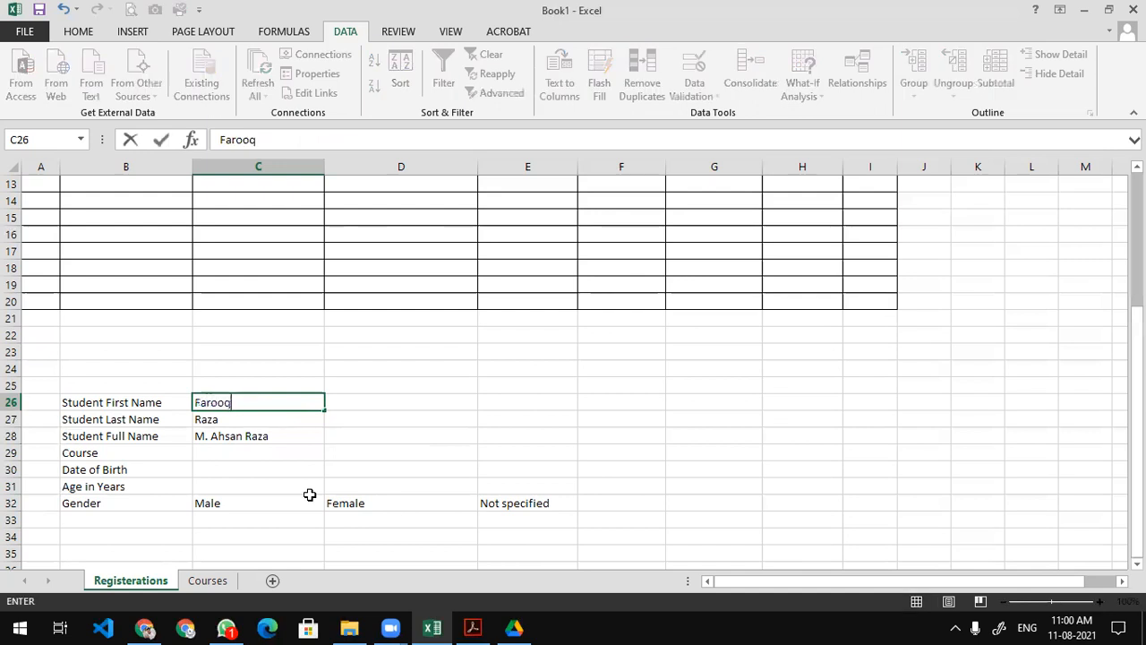
Replace the sample names with a new first and last name and set Course to Computer.
key("Return")
key("Down")
key("Up")
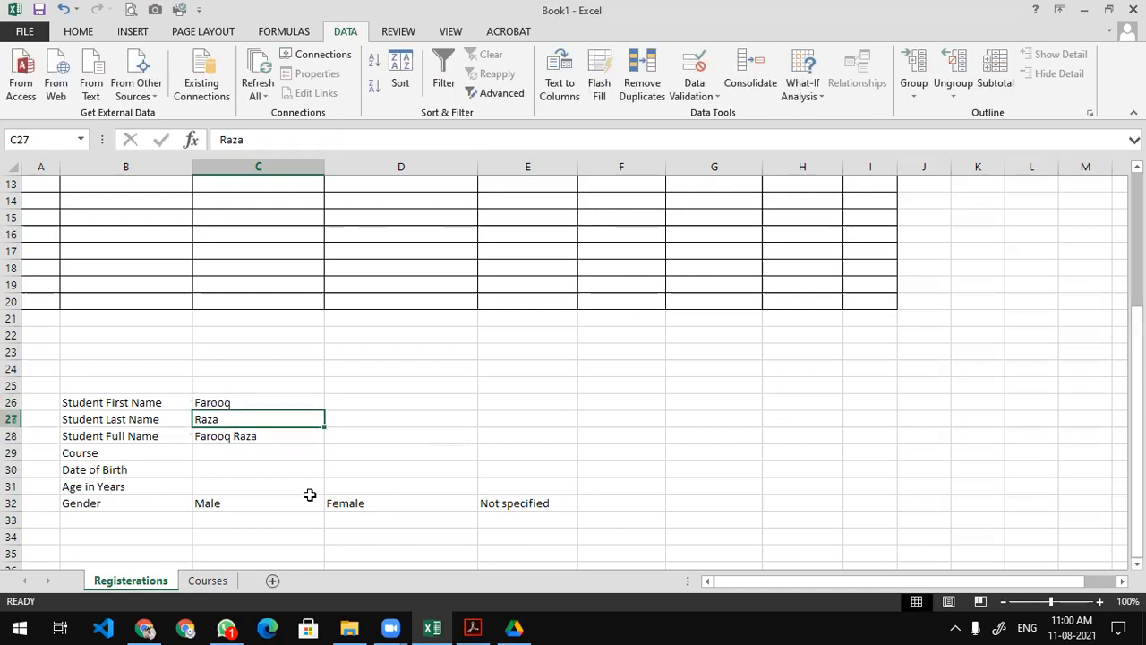
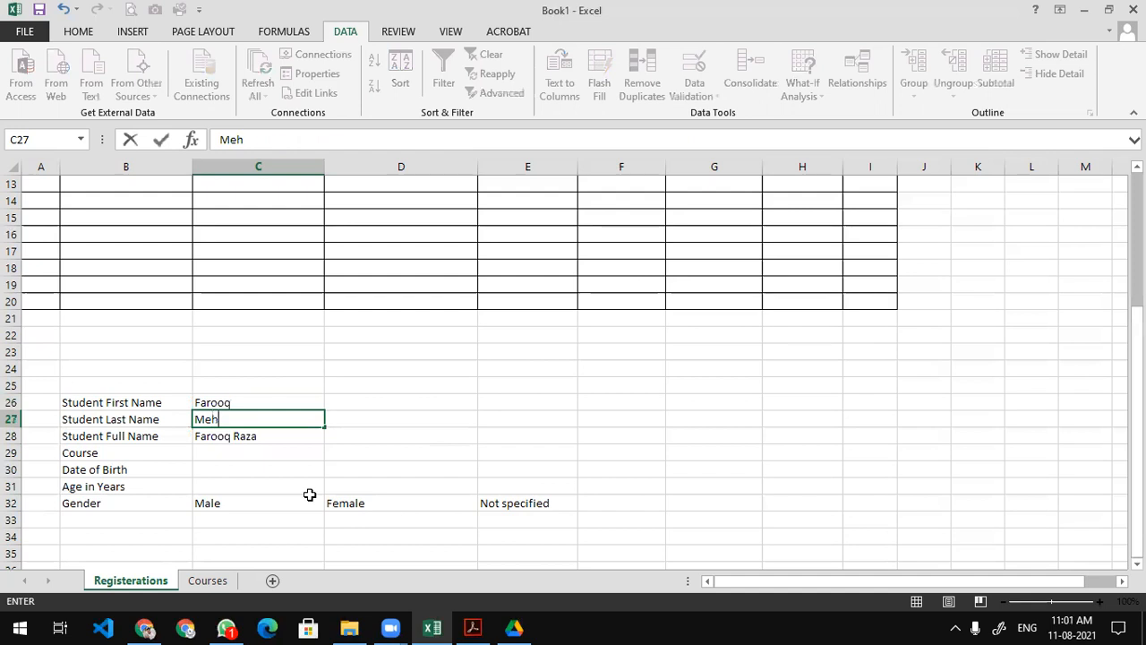
key("ctrl+Return")
key("Down")
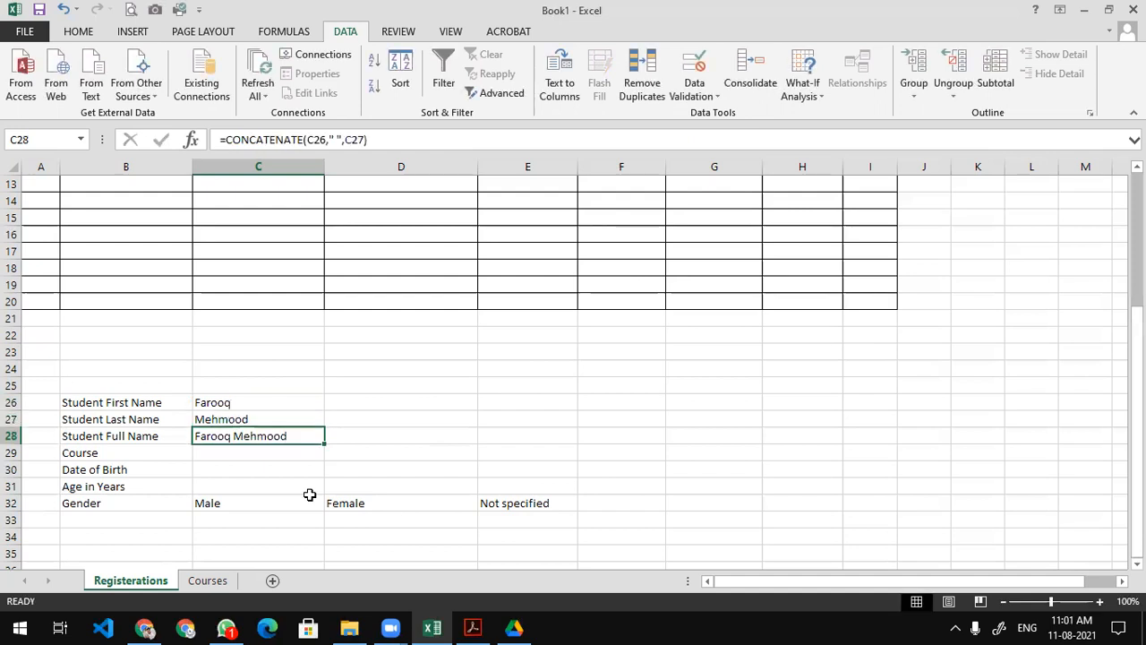
key("Down")
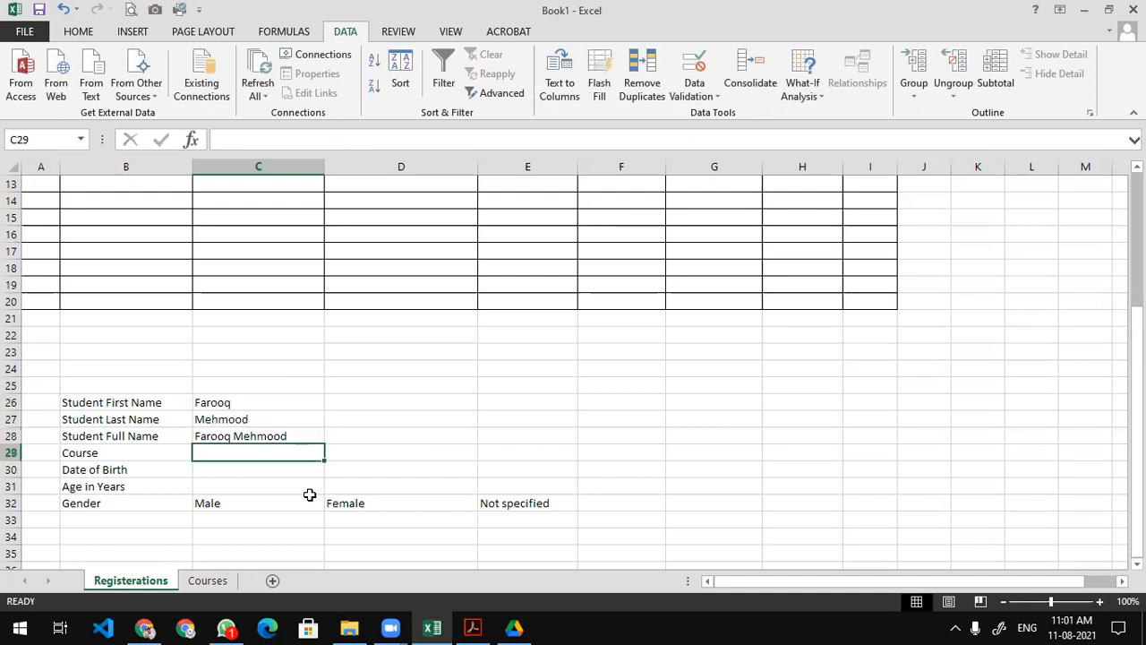
type("Computer")
key("Return")
Enter IT as the course in C29, then replace it with Information Technology.
key("Up")
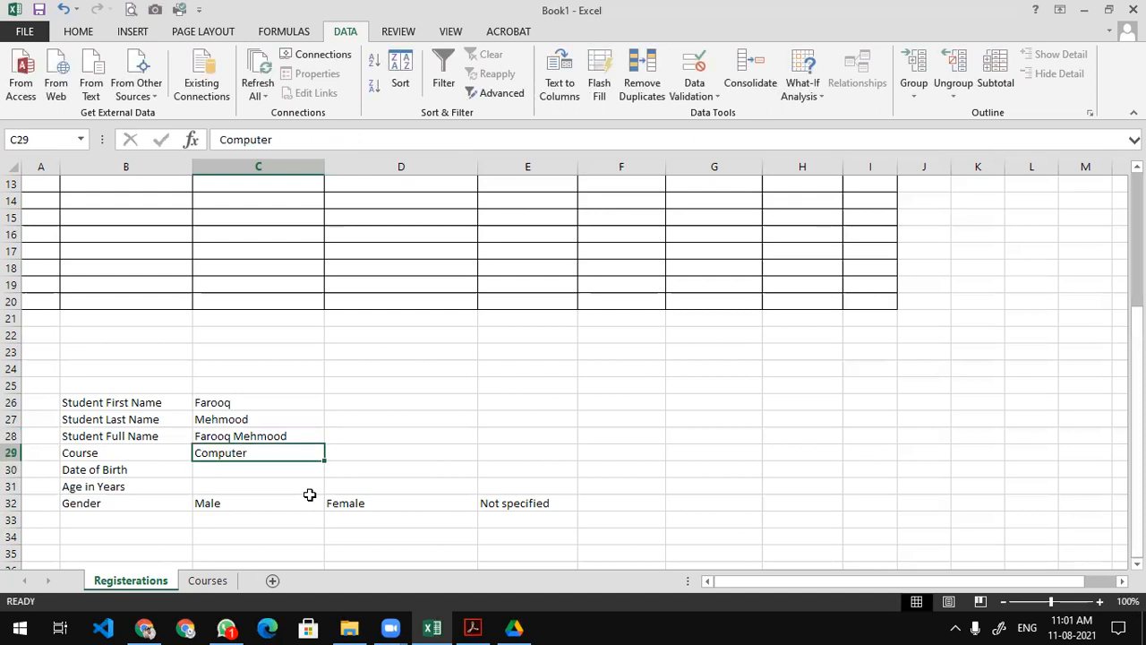
type("I")
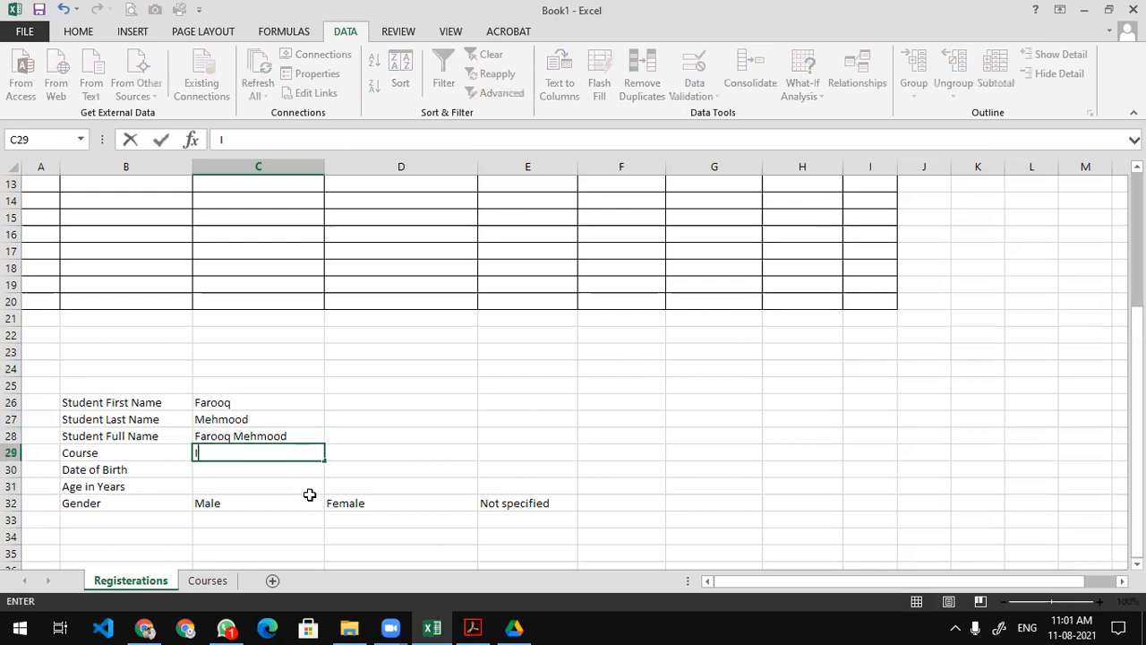
type("T")
key("Return")
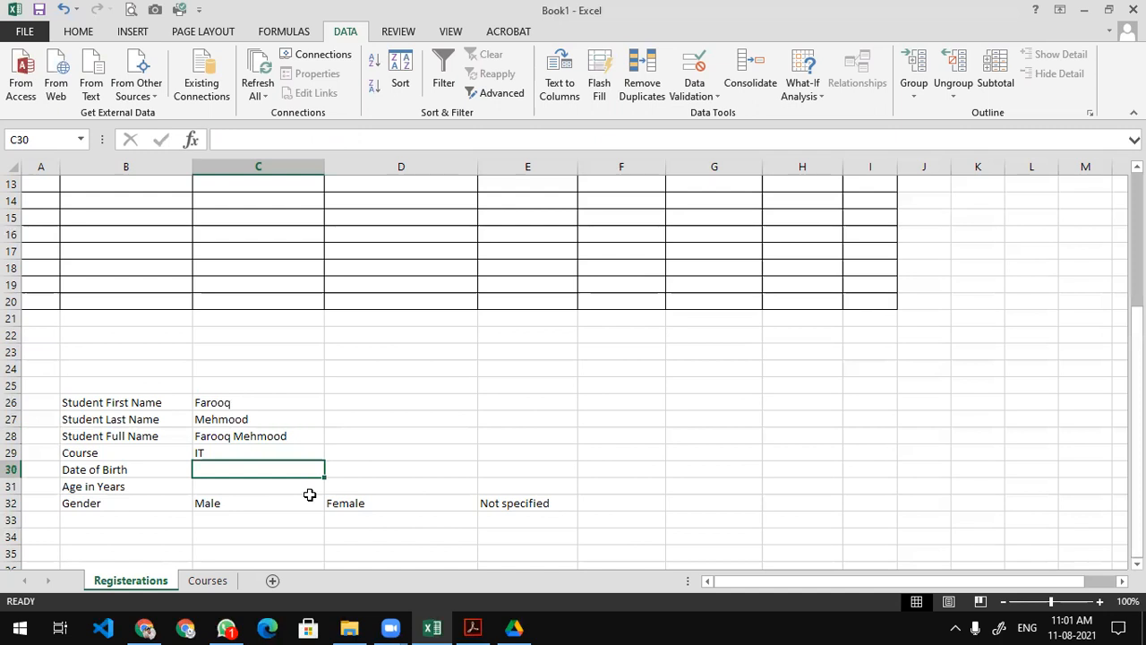
key("Up")
type("Inforation")
key("BackSpace")
key("BackSpace")
key("BackSpace")
key("BackSpace")
key("BackSpace")
type("mation")
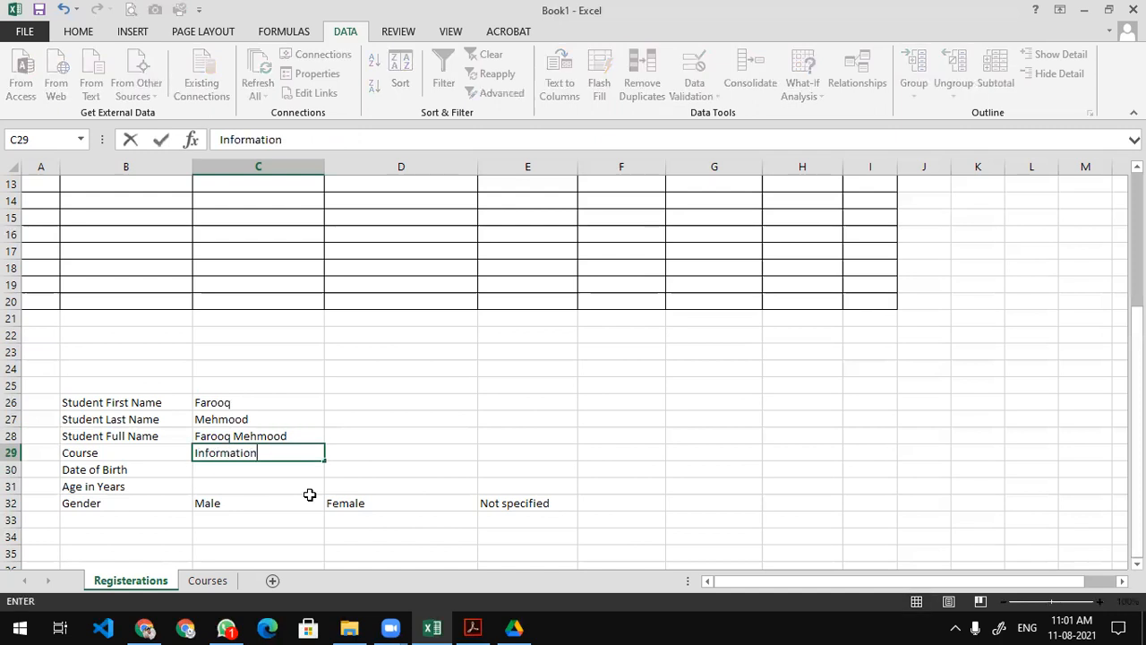
type(" Technology")
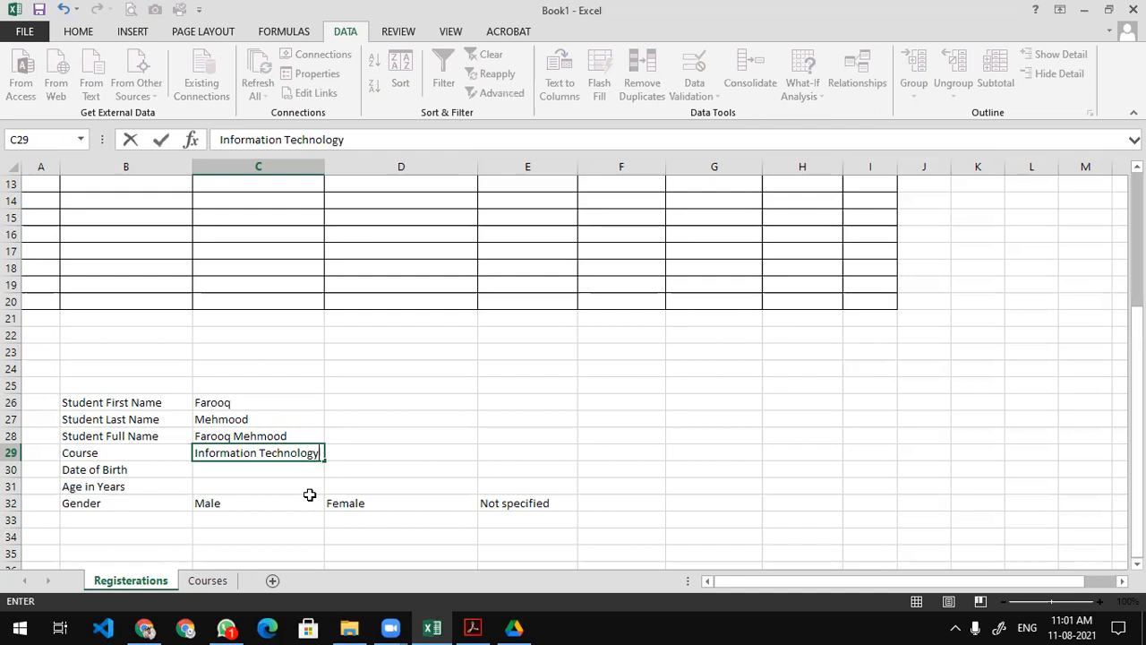
key("Return")
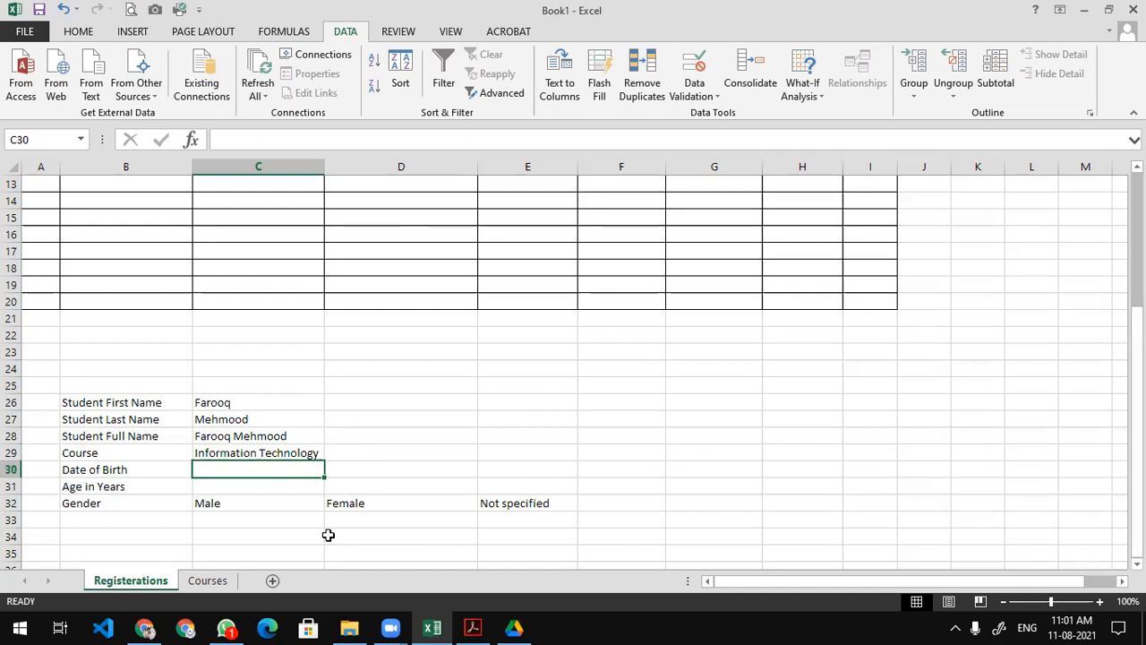
Review and save the Drive for desktop folder settings, then approve removing Backup and Sync.
left_click(514, 627)
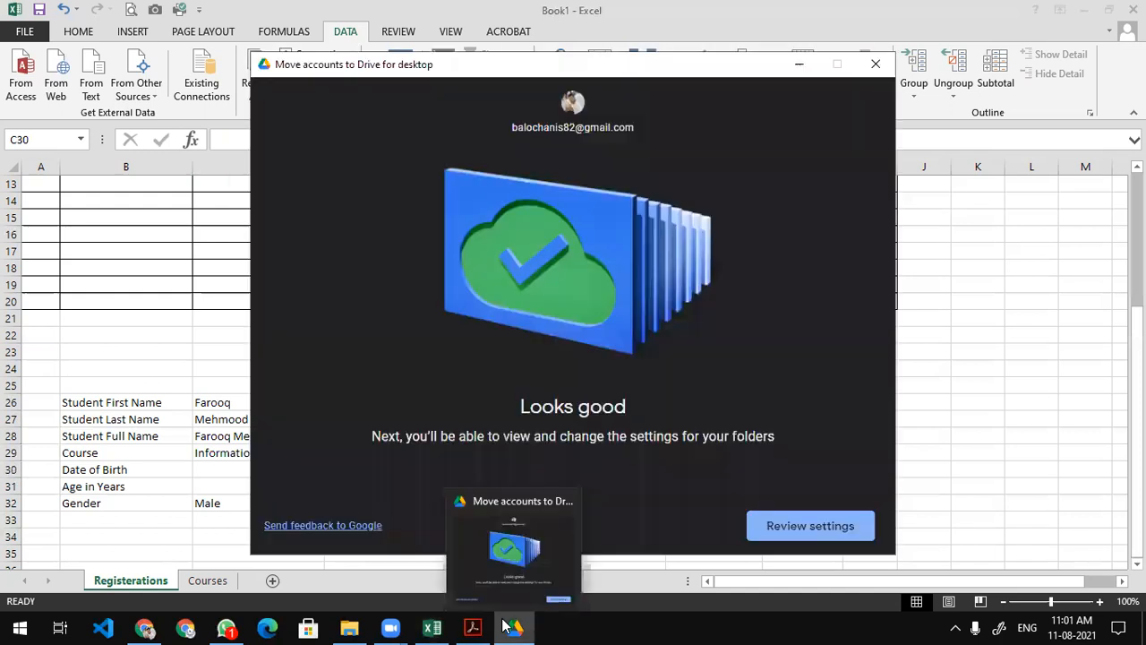
left_click(772, 523)
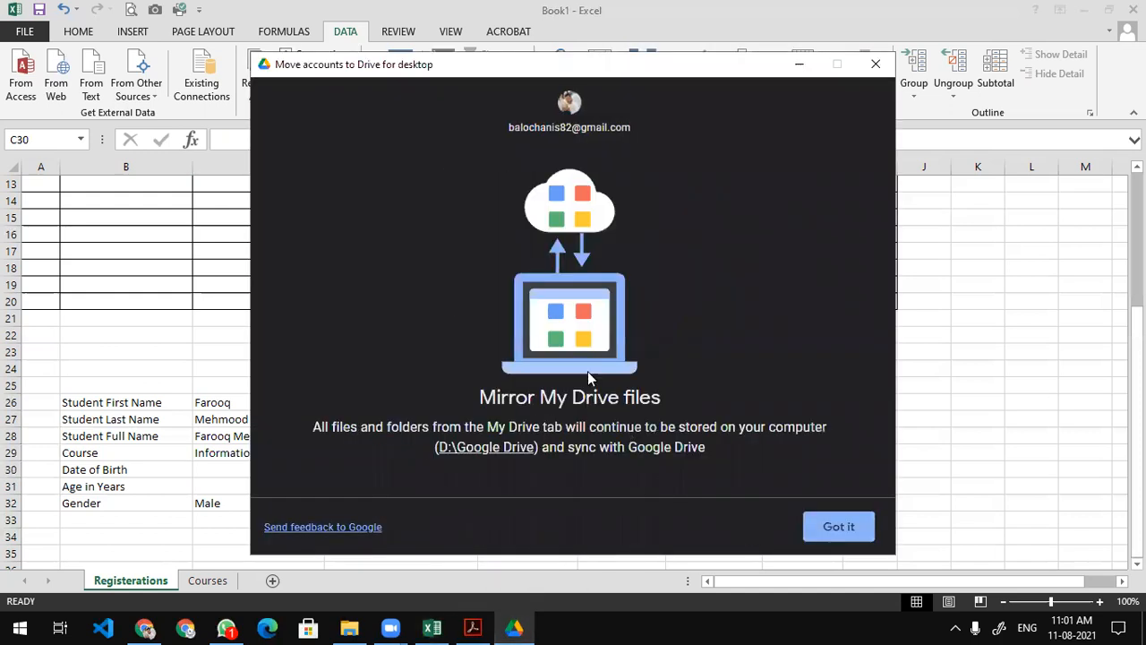
left_click(832, 527)
left_click(838, 531)
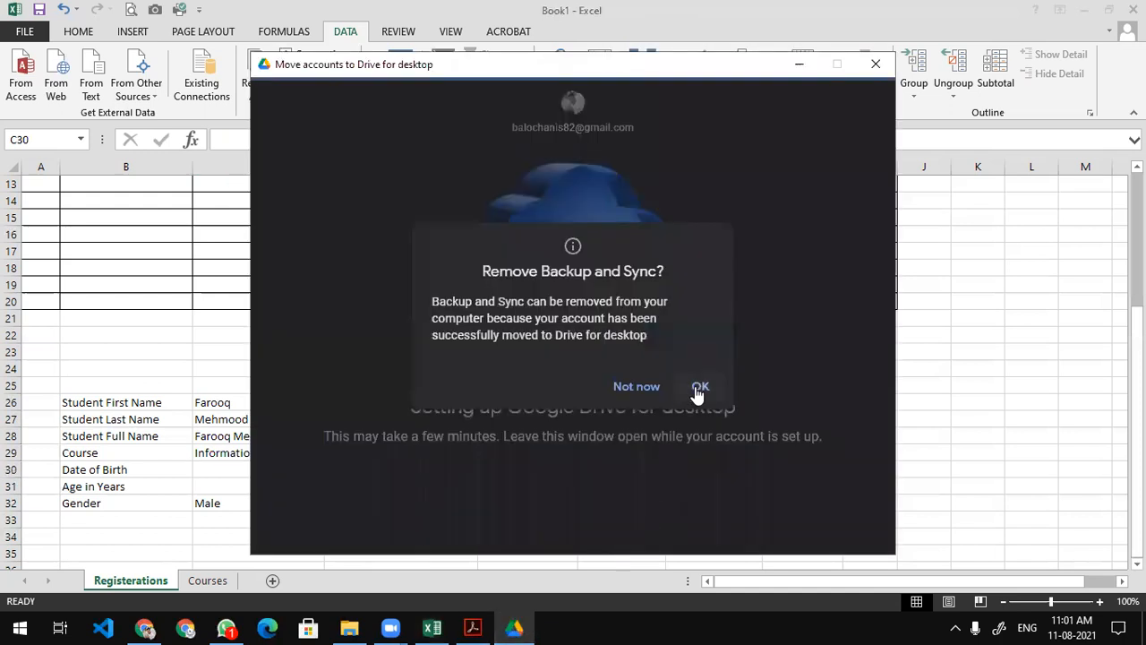
left_click(697, 387)
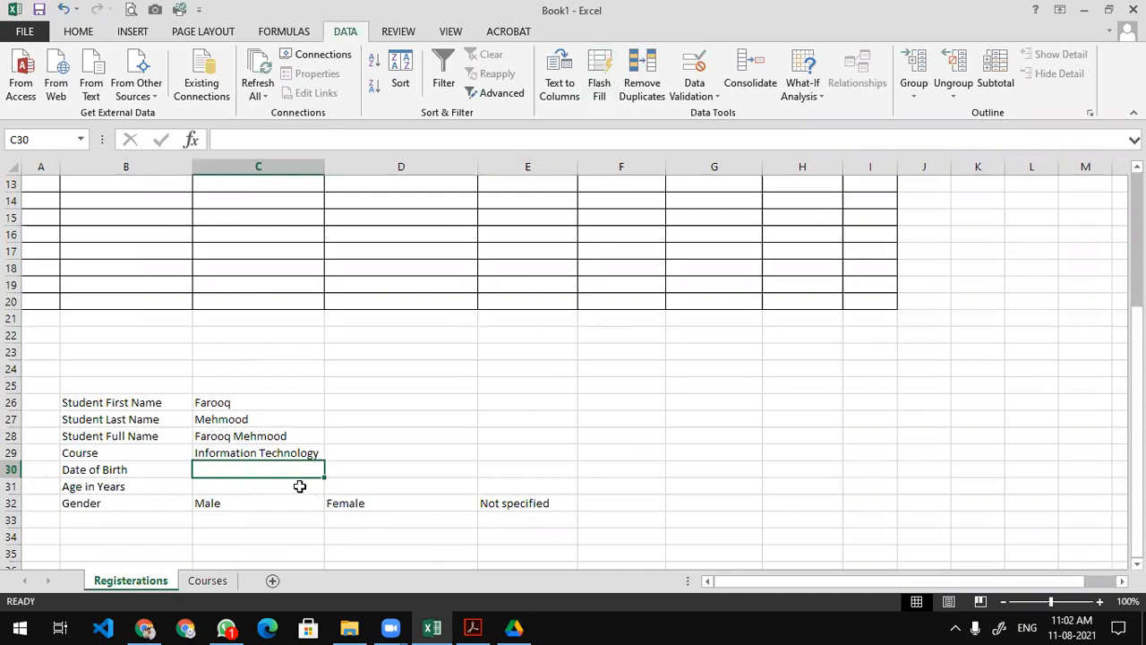
Let the Backup and Sync removal proceed, then enter 01-01-1995 in C30.
left_click(282, 452)
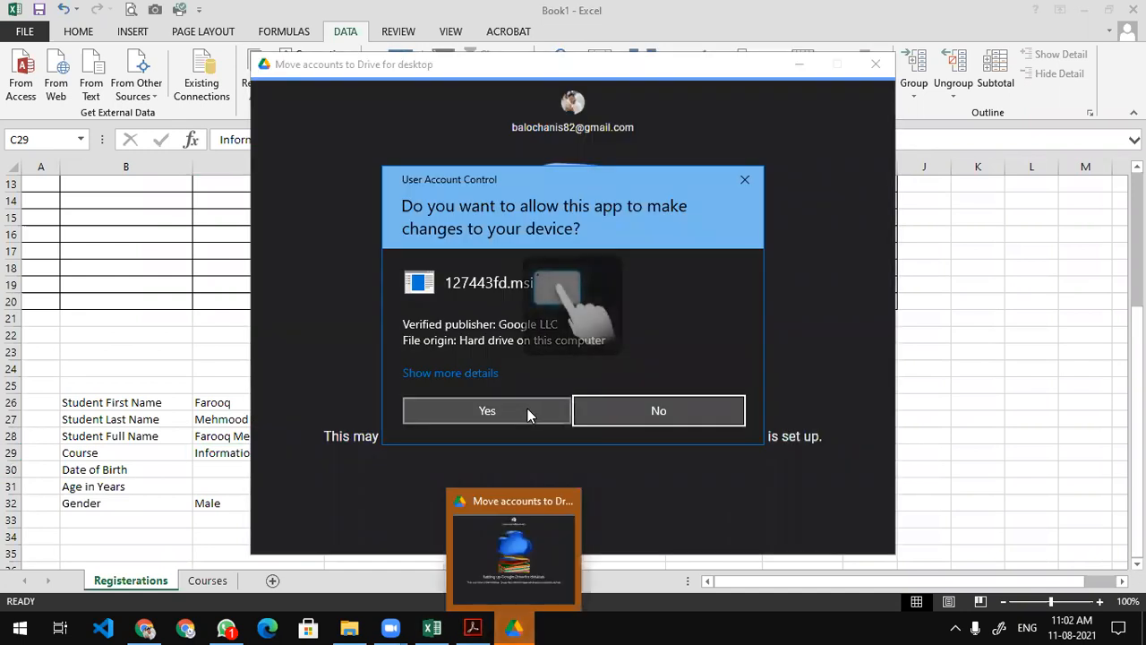
left_click(523, 410)
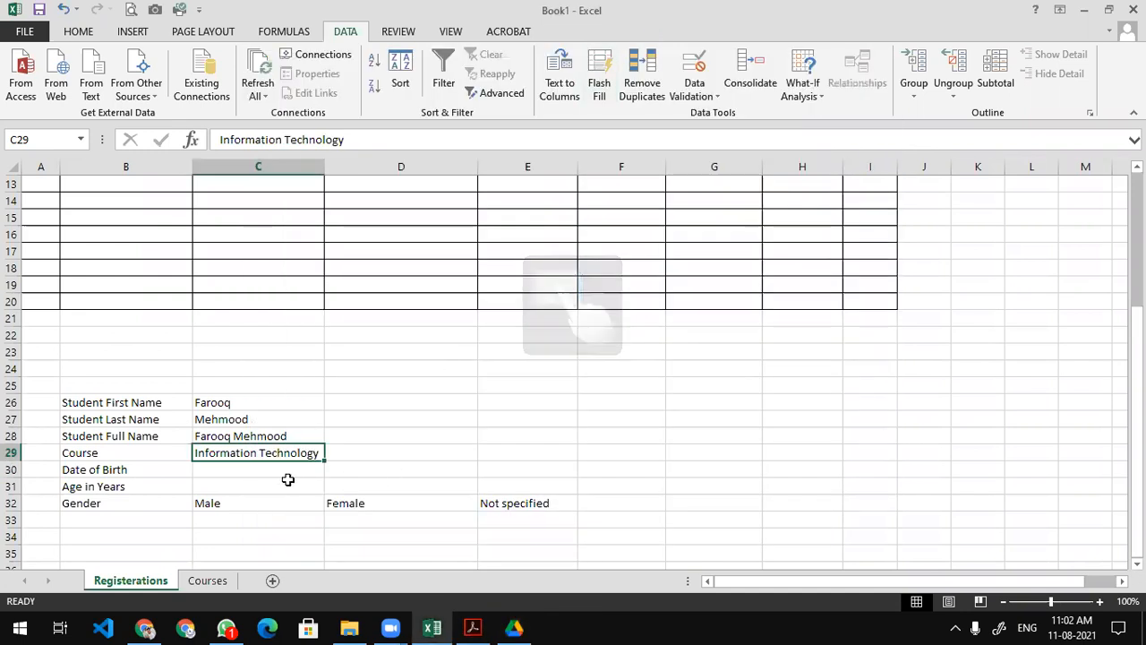
left_click(254, 467)
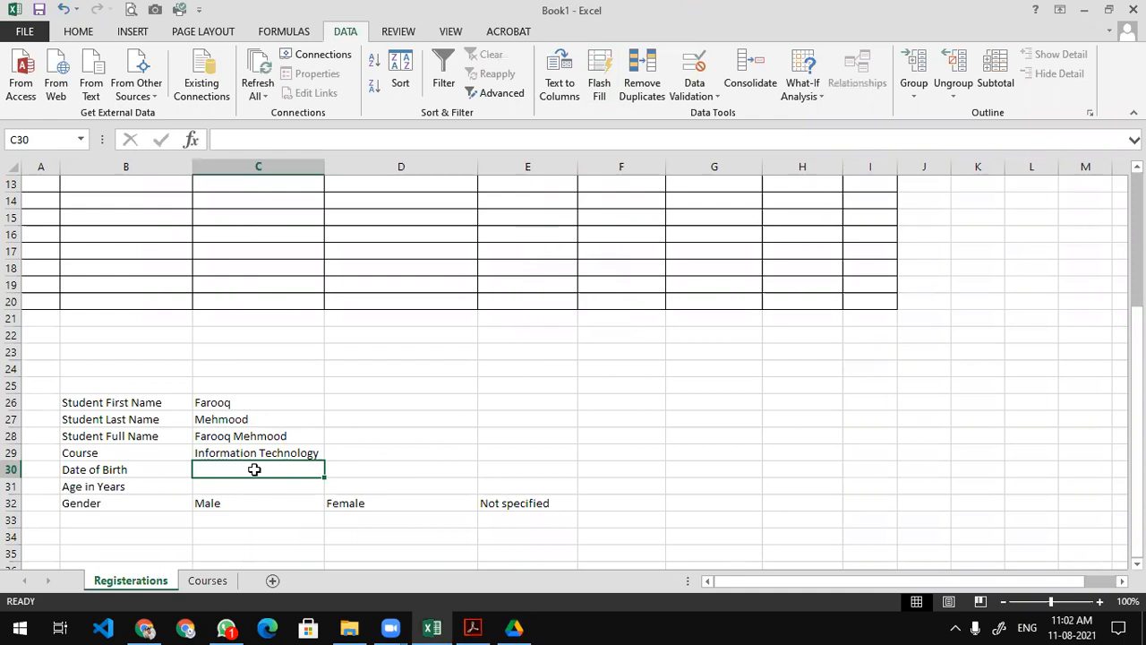
type("01-01-1995")
key("Return")
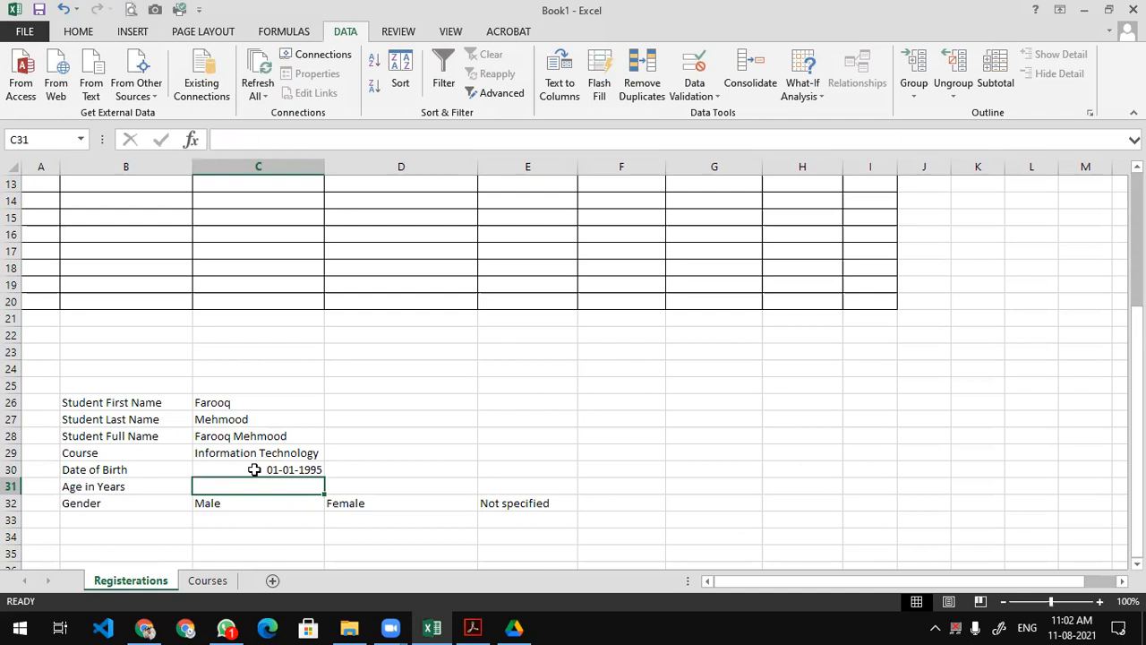
left_click(307, 472)
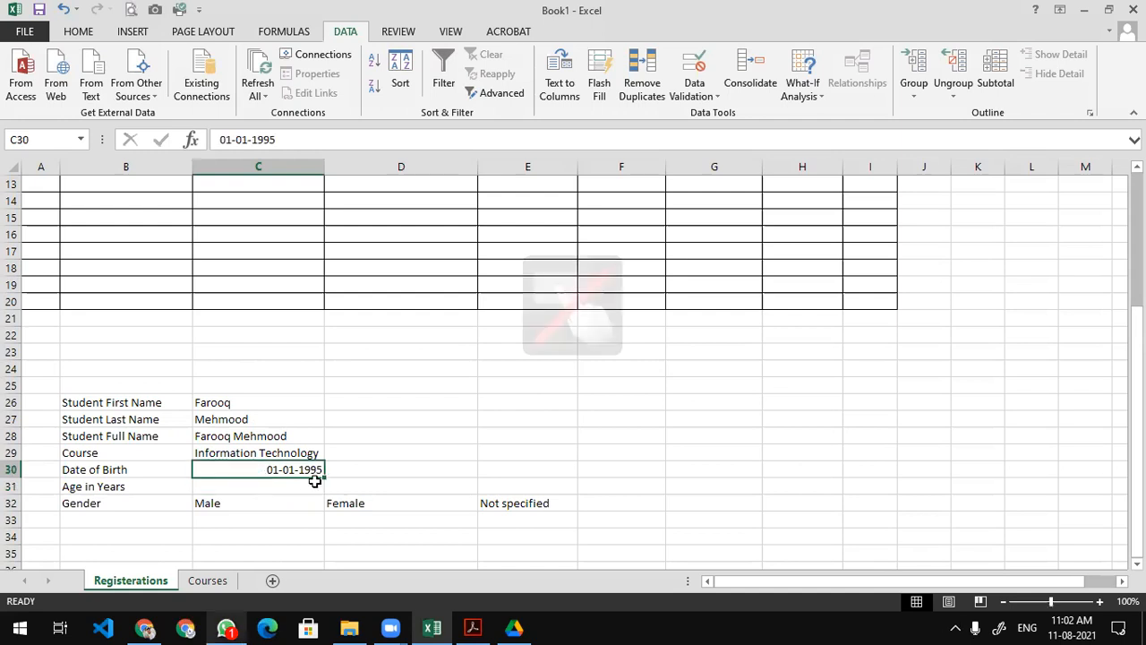
key("Return")
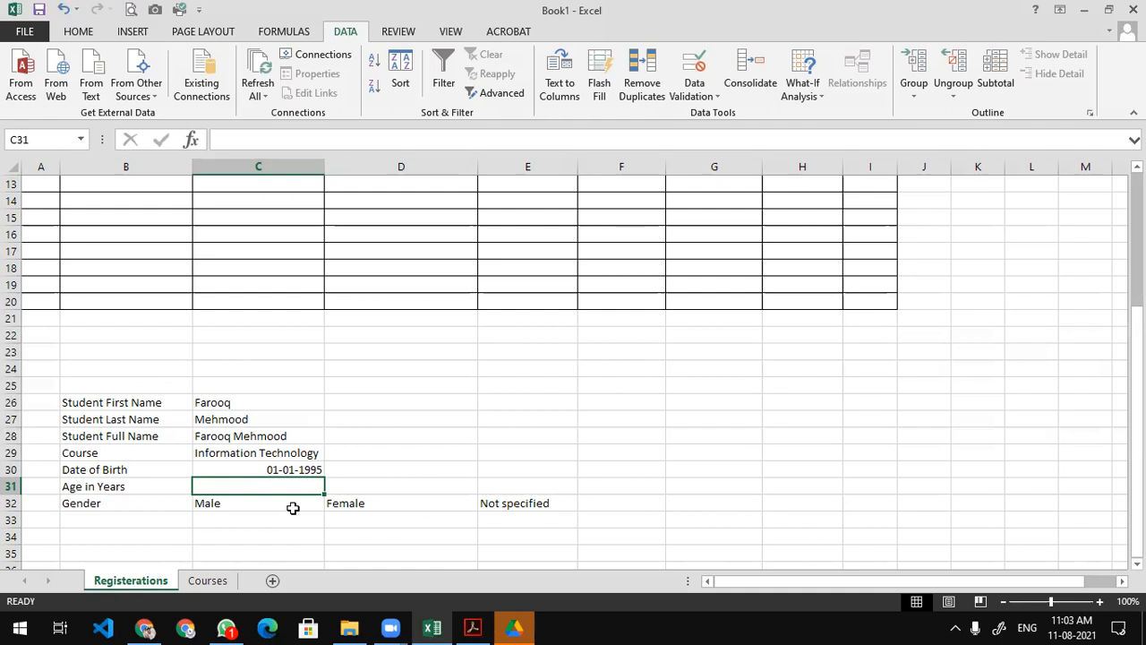
Enter a DATEDIF formula in C31 counting years from C30 to 11-08-2021.
type("=datedif(")
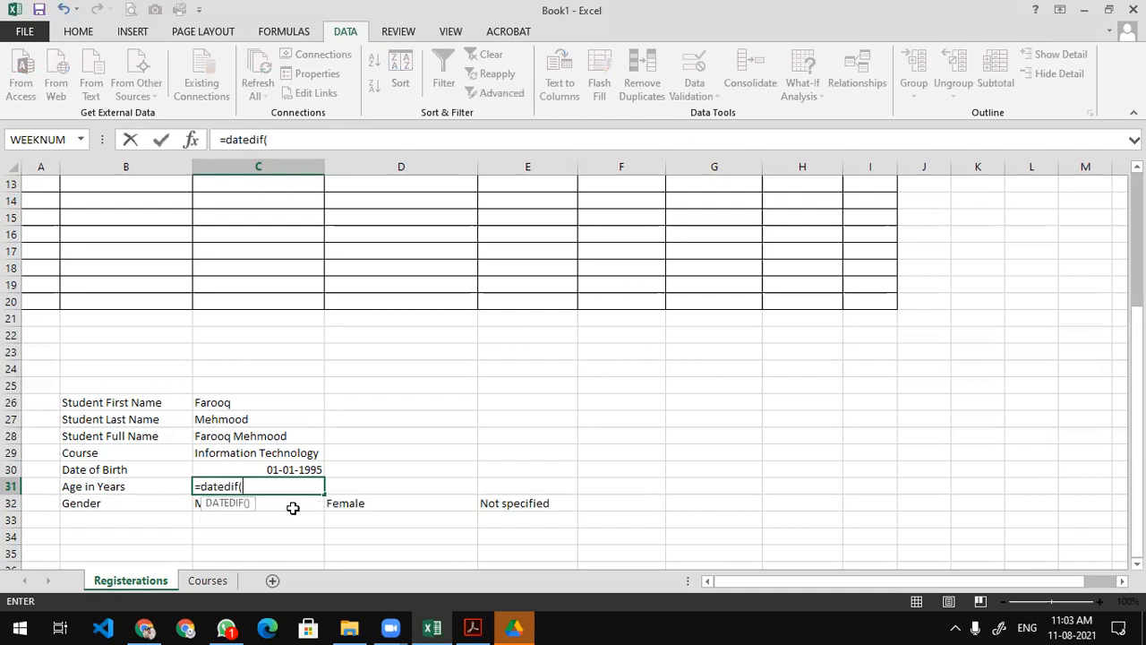
left_click(296, 468)
type(",")
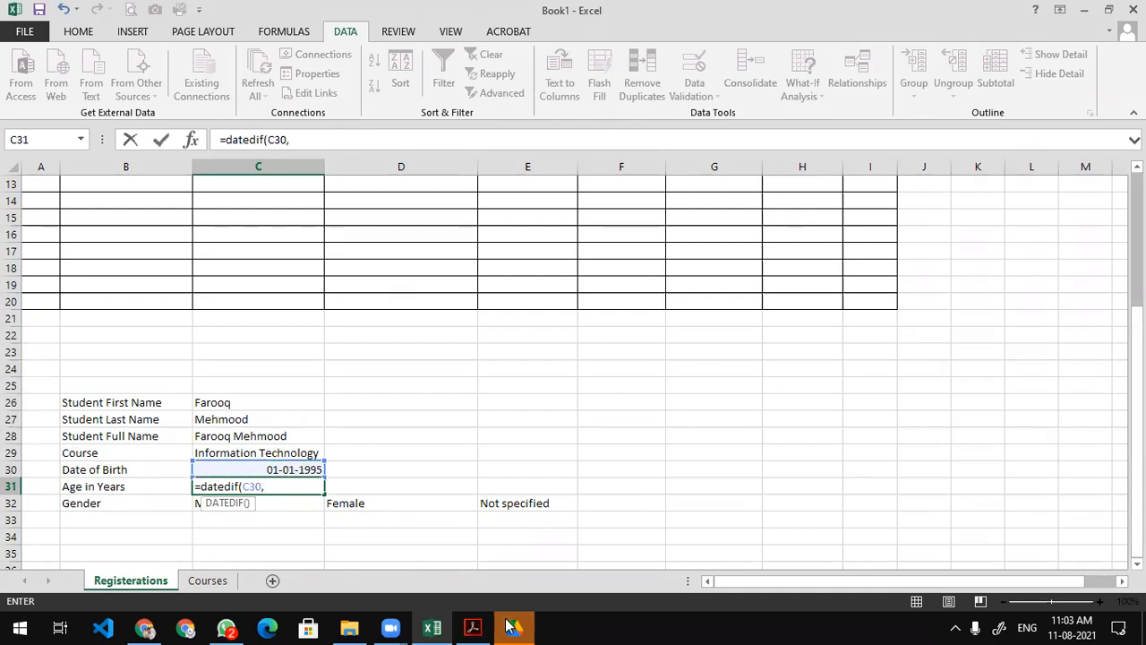
type("11-08-2021,\"y\")")
key("Return")
key("Up")
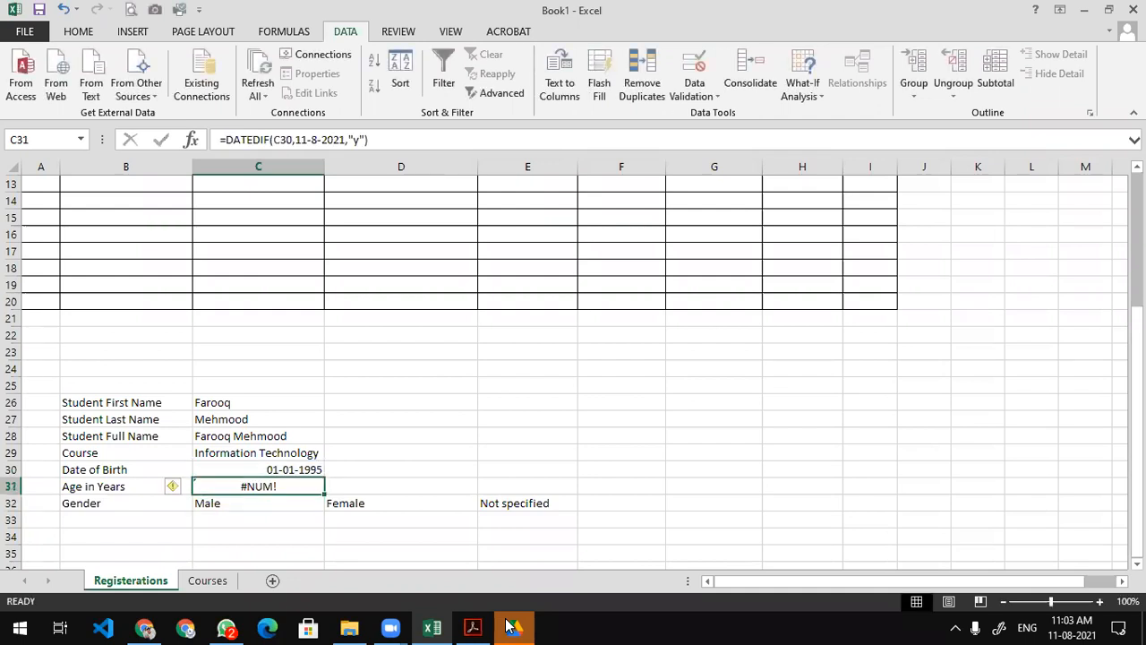
Wrap the 11-08-2021 end date in quotation marks so the age shows 26.
key("F2")
key("Left")
key("Left")
key("Left")
type("\"")
key("Left")
key("Left")
key("Left")
key("Left")
key("Left")
key("Left")
key("Left")
key("Left")
key("Left")
key("Left")
type("\"")
key("Return")
key("Up")
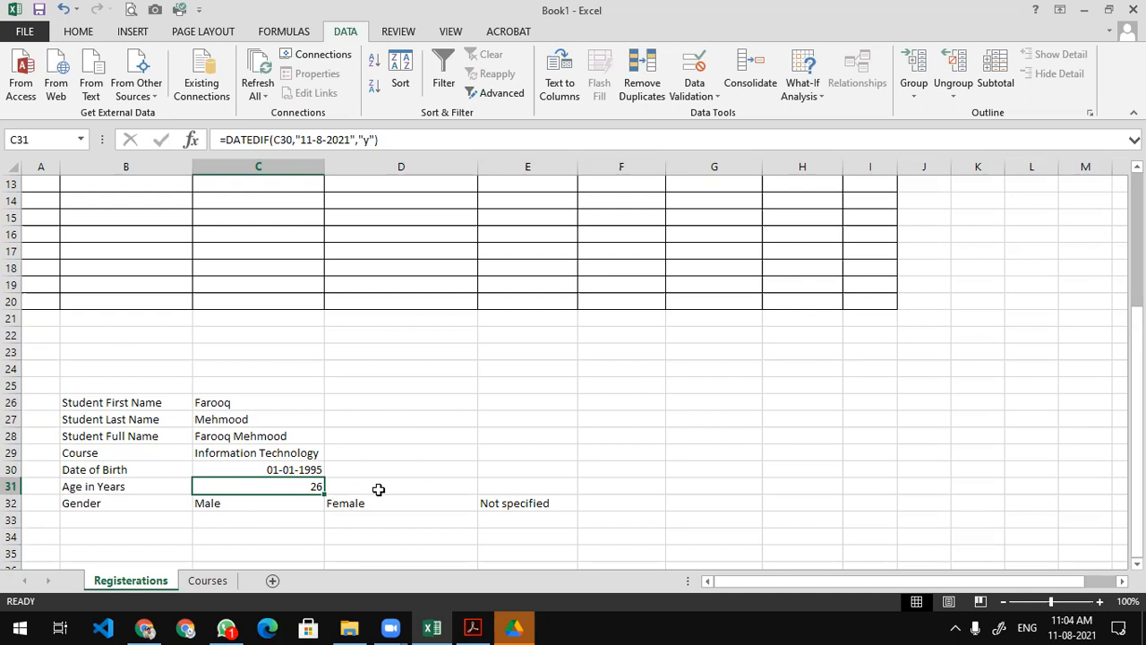
Change the end year in the C31 age formula to 2024.
left_click(285, 466)
double_click(277, 486)
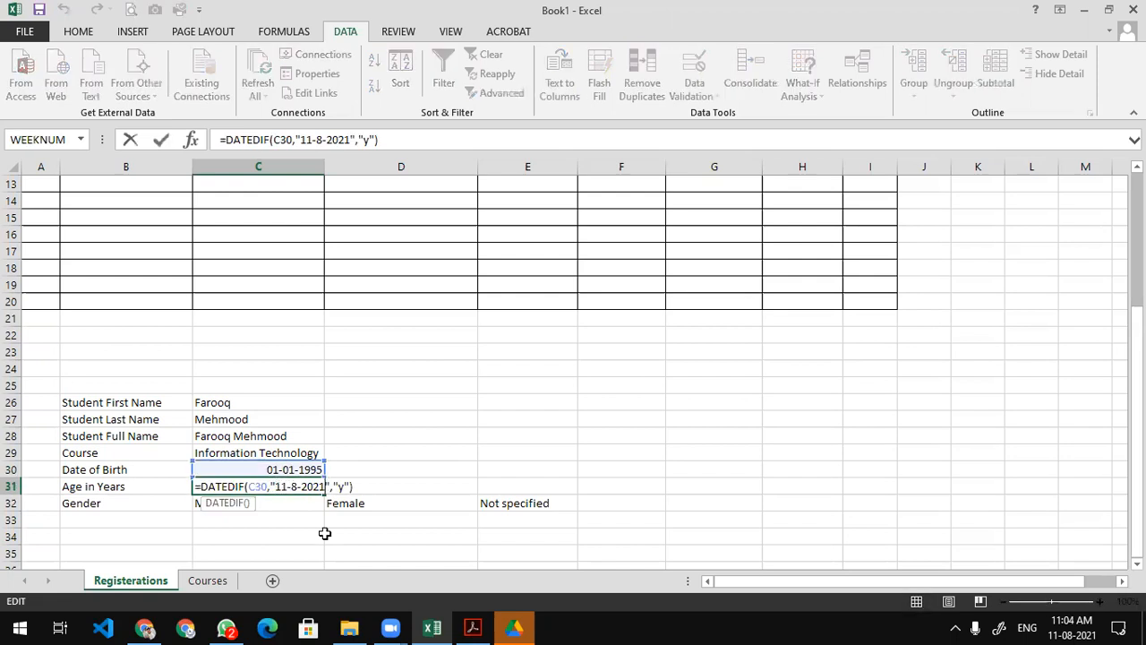
key("BackSpace")
key("BackSpace")
type("24")
key("Return")
key("Up")
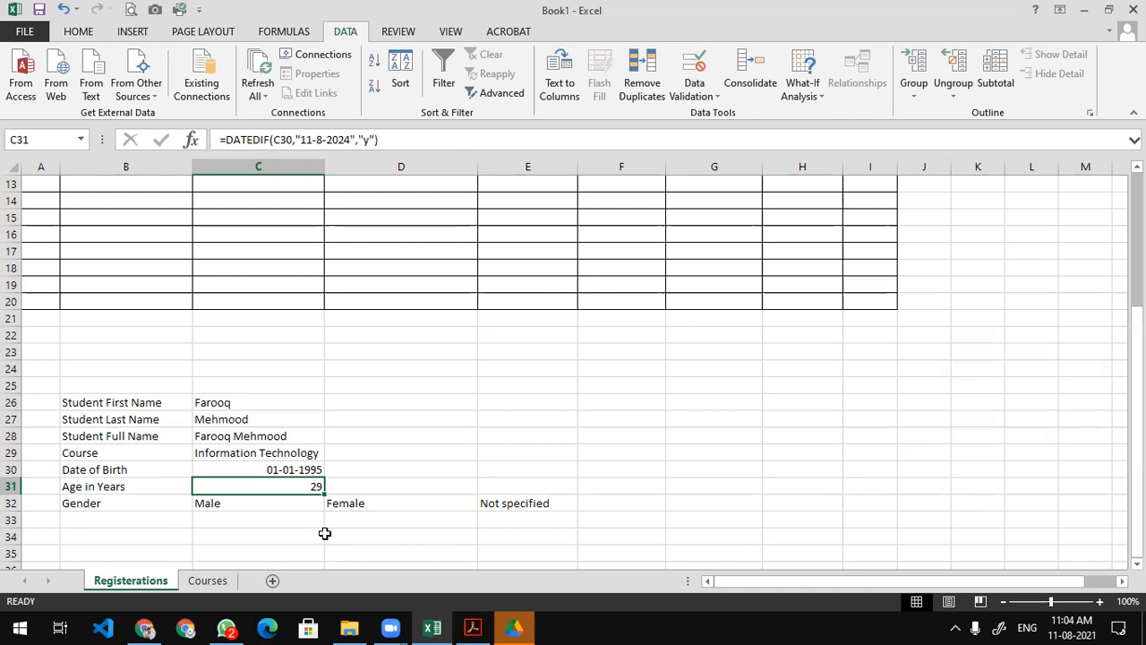
Replace the end date with TODAY(), giving =DATEDIF(C30,TODAY(),"y").
double_click(284, 486)
key("BackSpace")
key("BackSpace")
key("BackSpace")
key("BackSpace")
key("BackSpace")
key("BackSpace")
key("BackSpace")
key("BackSpace")
key("BackSpace")
key("BackSpace")
key("BackSpace")
type("no")
key("BackSpace")
key("BackSpace")
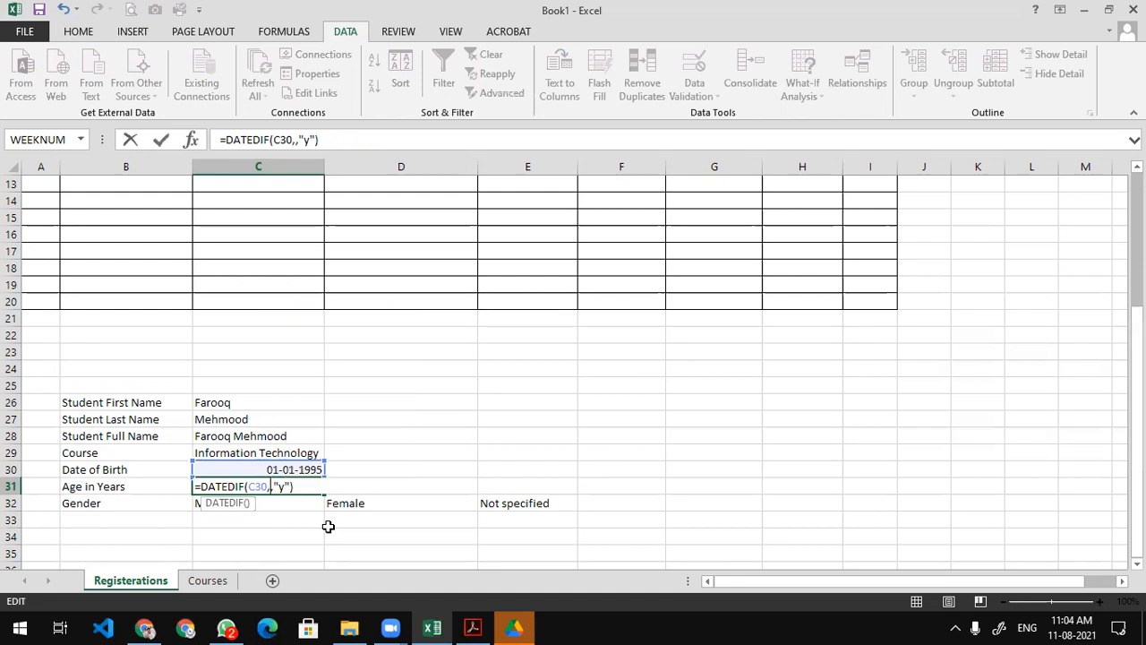
type("today()")
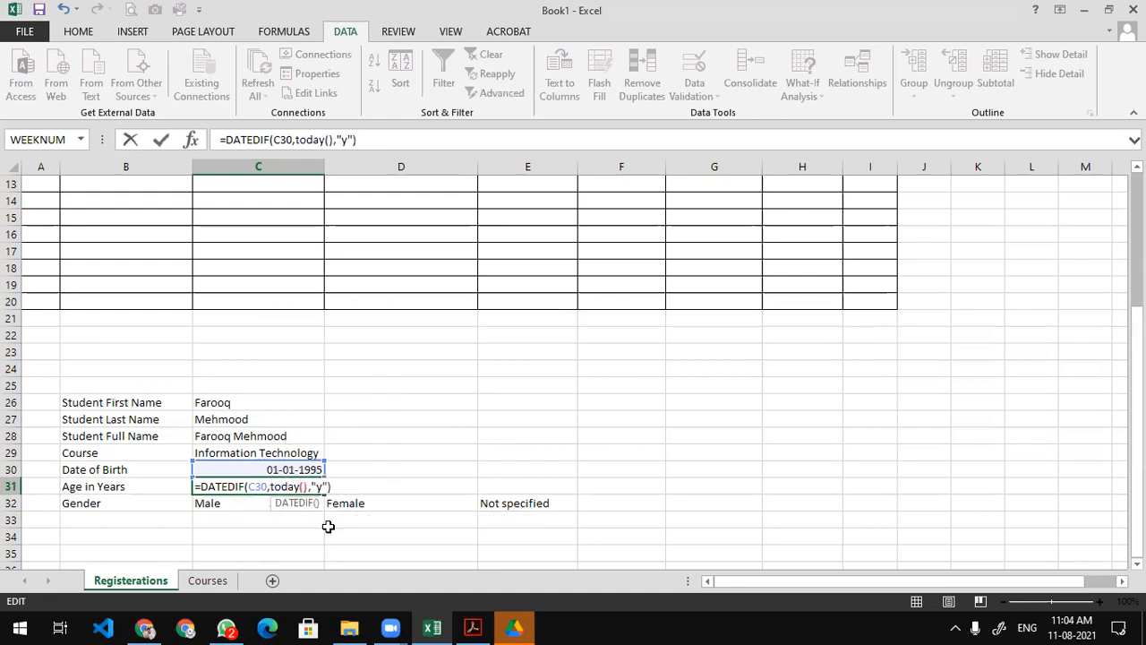
key("Return")
key("Up")
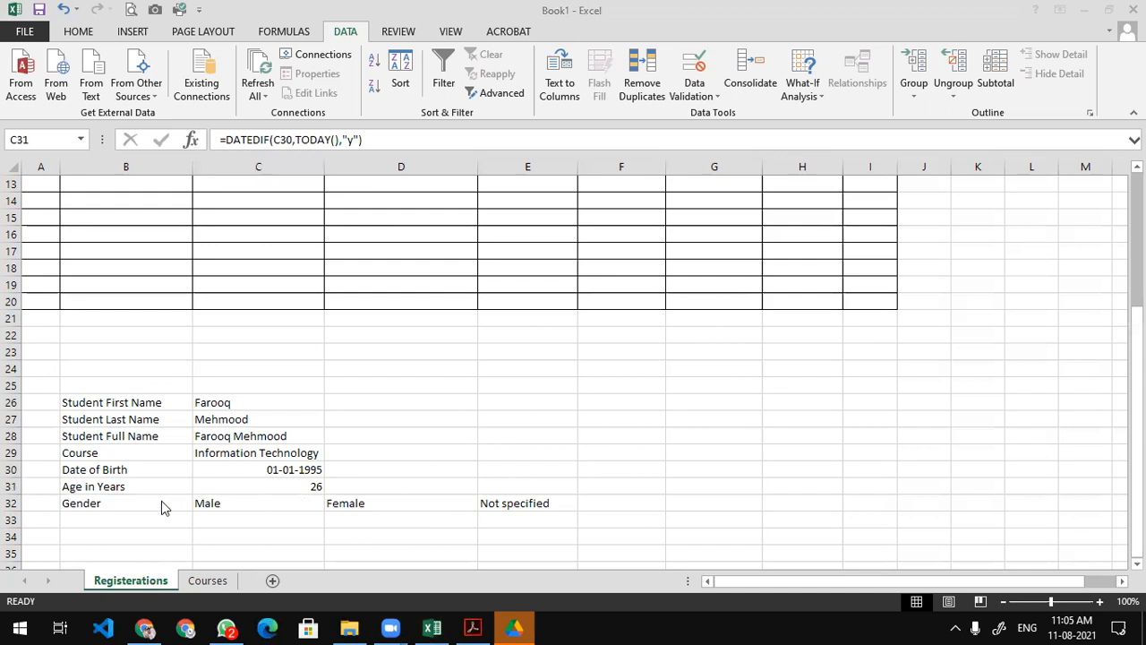
Fill the Male option cell C32 green and the Female cell D32 light blue.
left_click(240, 494)
left_click(246, 506)
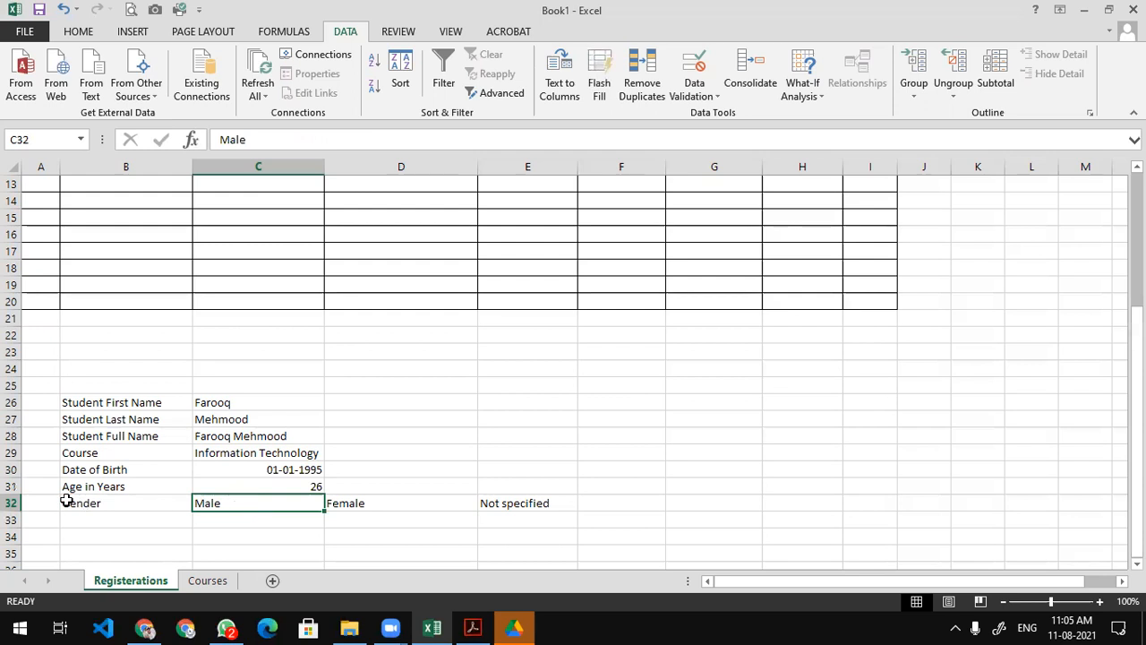
left_click(345, 502)
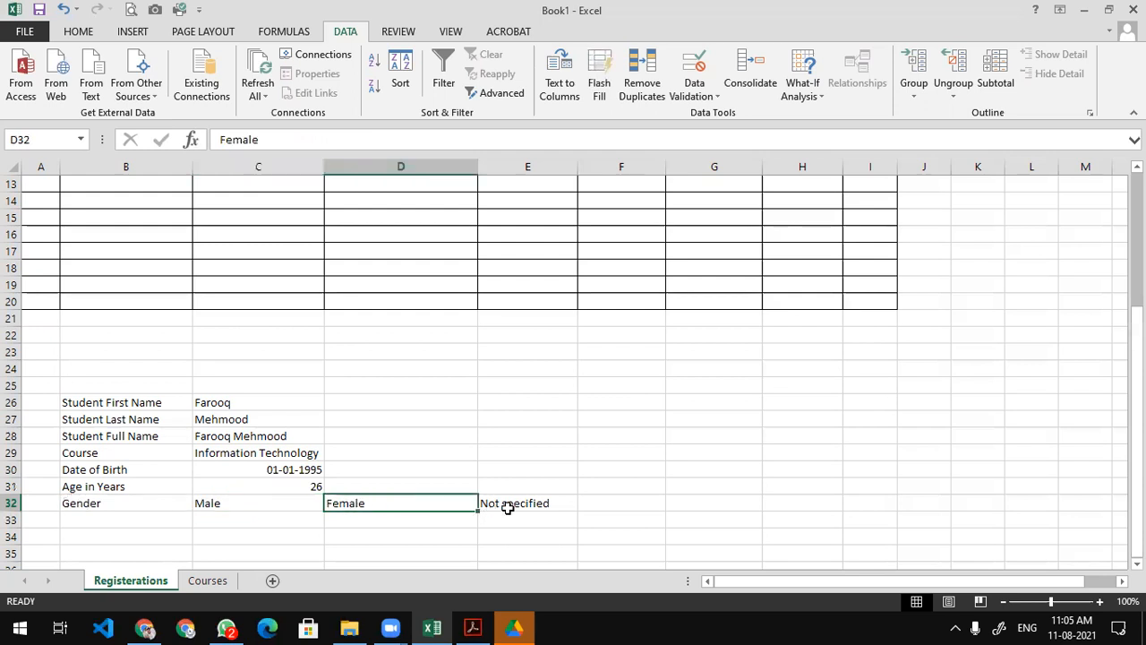
left_click(507, 505)
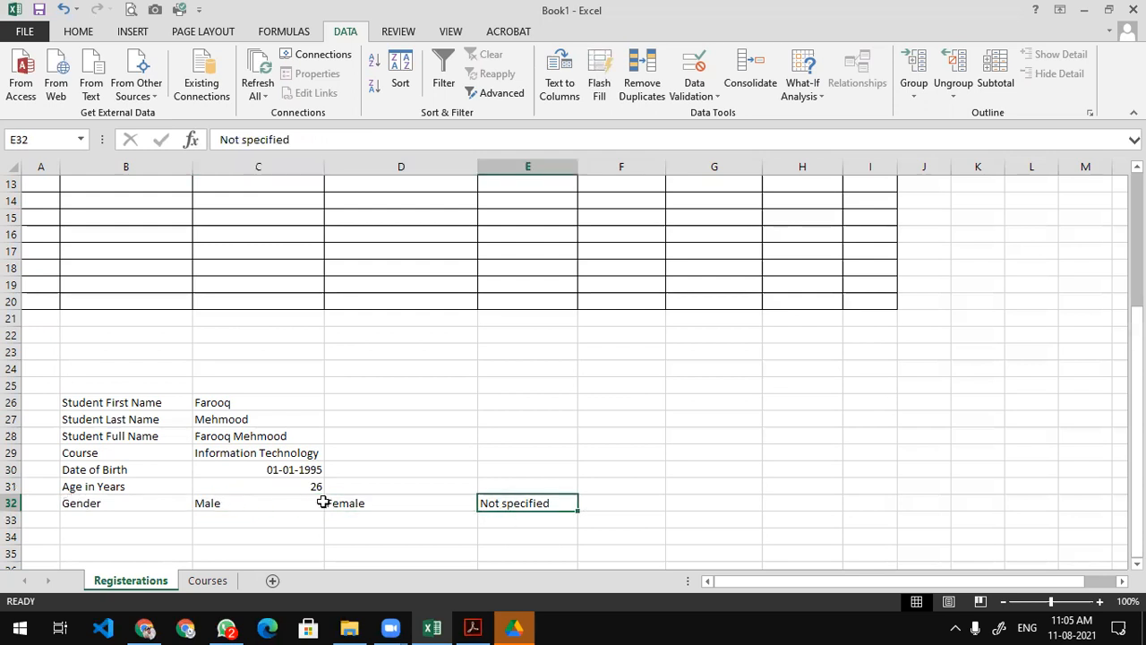
left_click(273, 502)
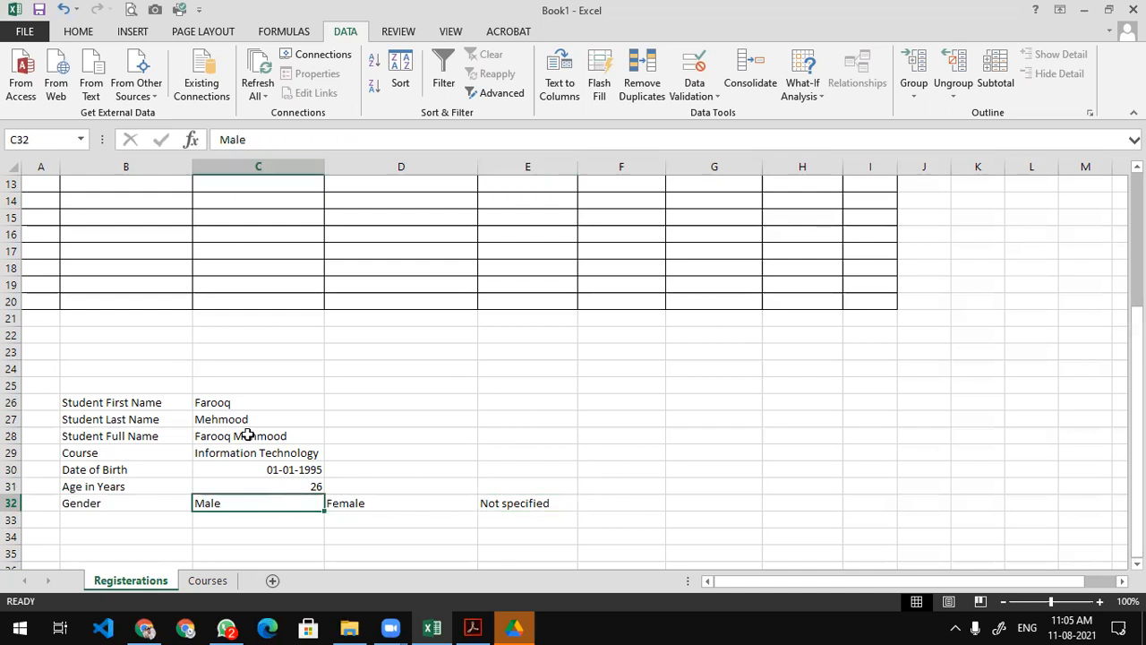
left_click(79, 34)
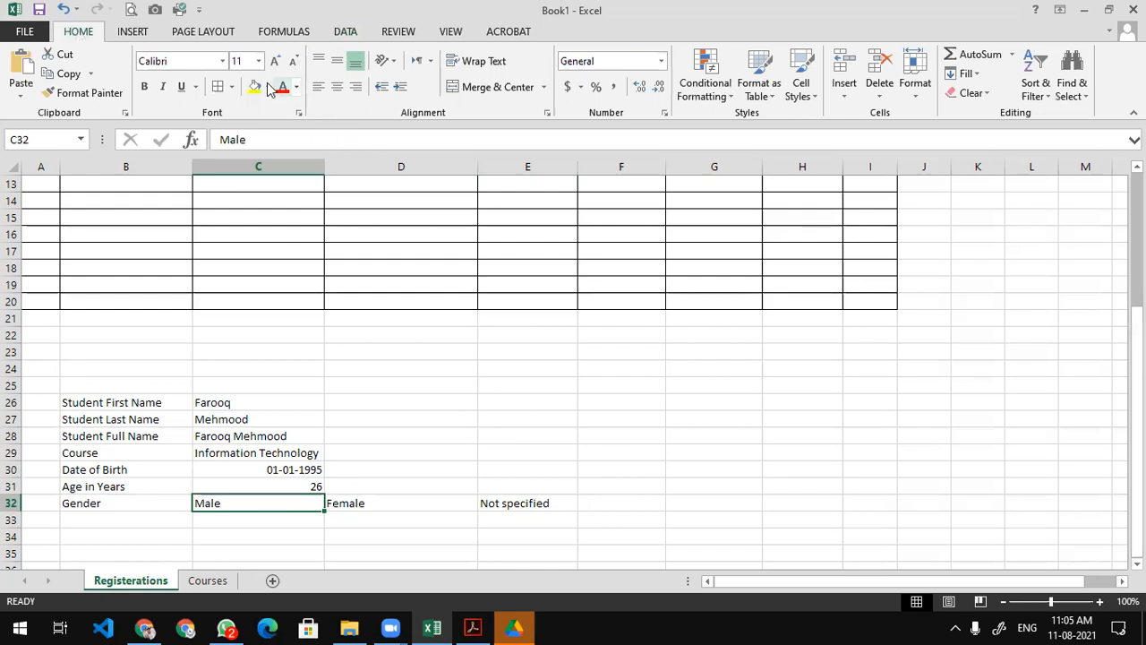
left_click(268, 87)
left_click(312, 218)
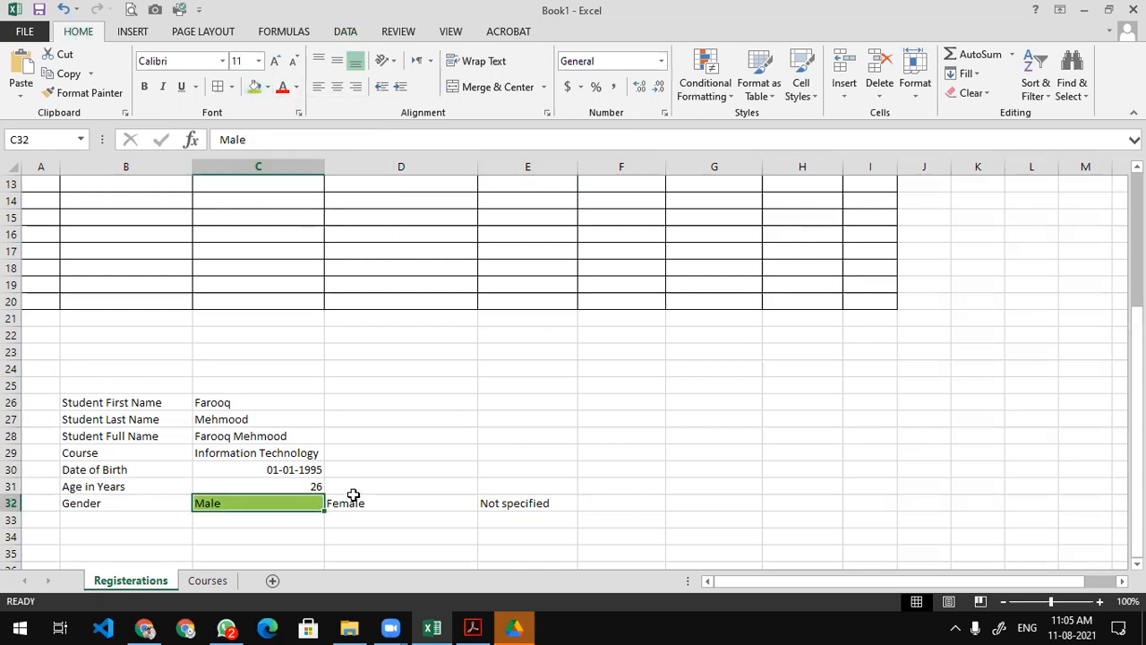
left_click(363, 502)
left_click(269, 87)
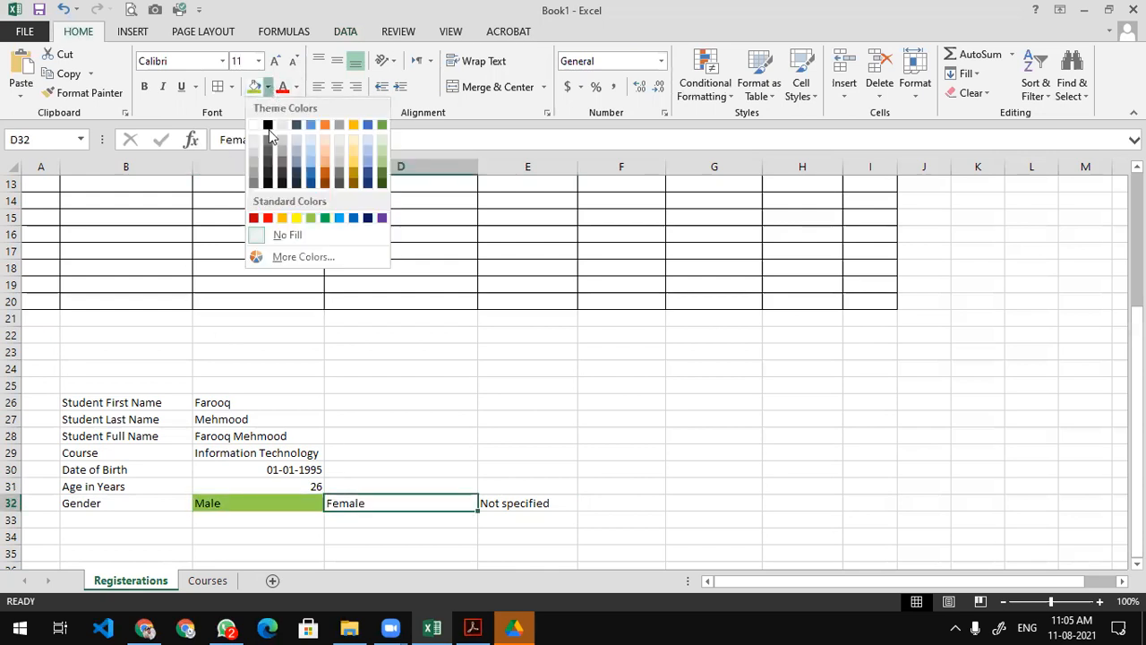
left_click(343, 218)
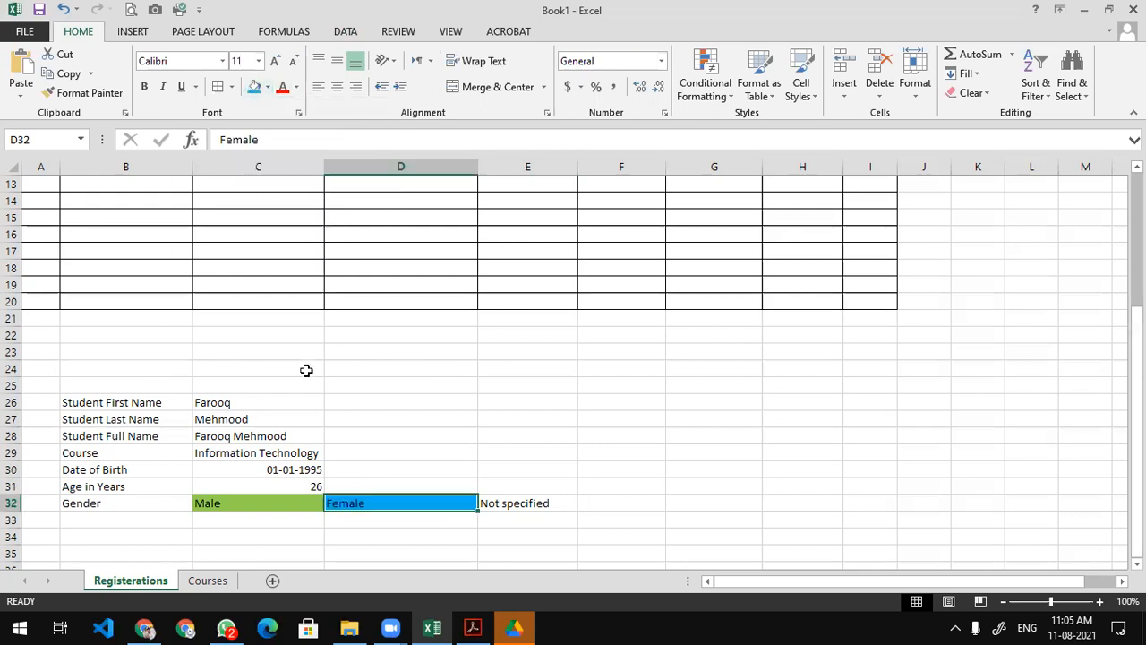
Fill the age cell C31 red, then return to the top of the table at G2.
left_click(288, 484)
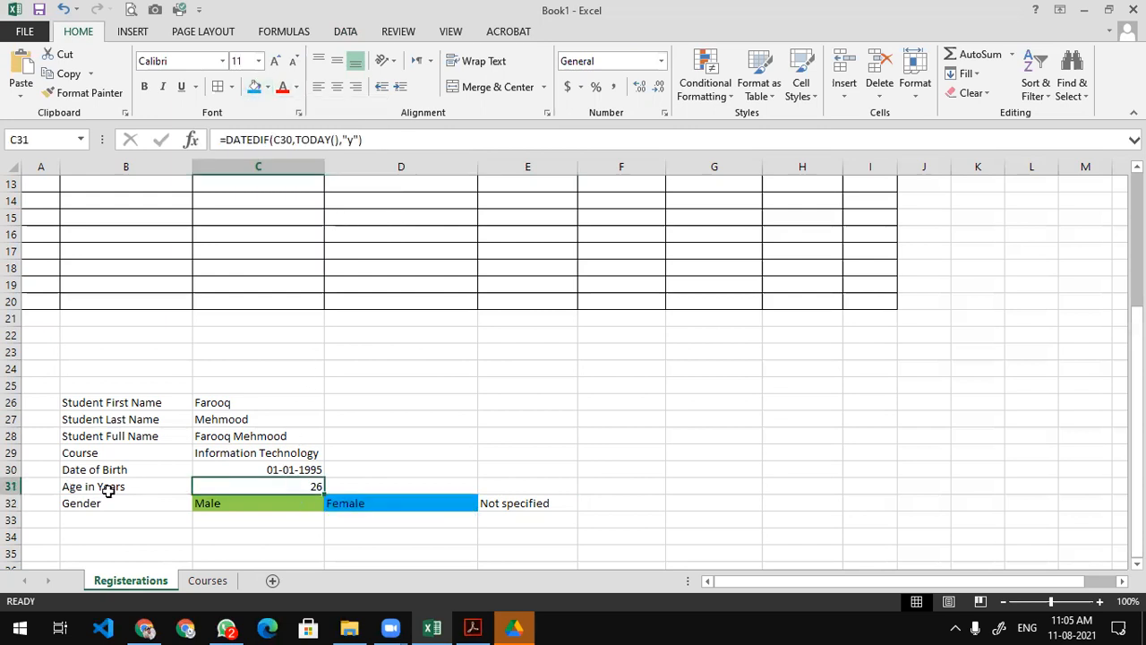
left_click(268, 87)
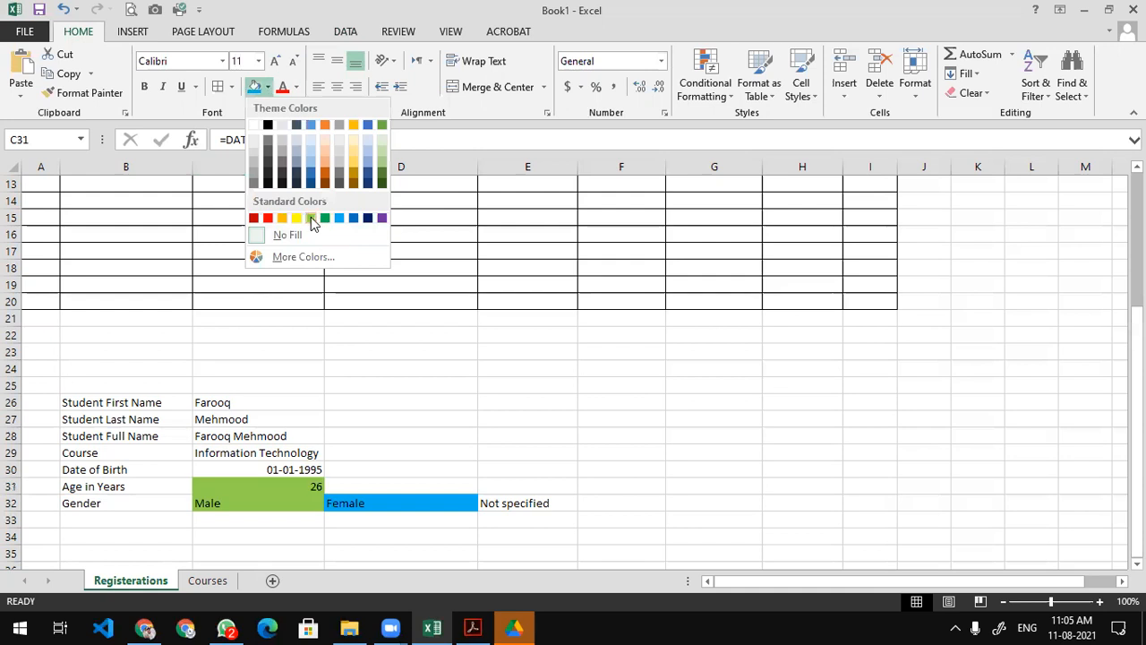
left_click(311, 218)
left_click(267, 87)
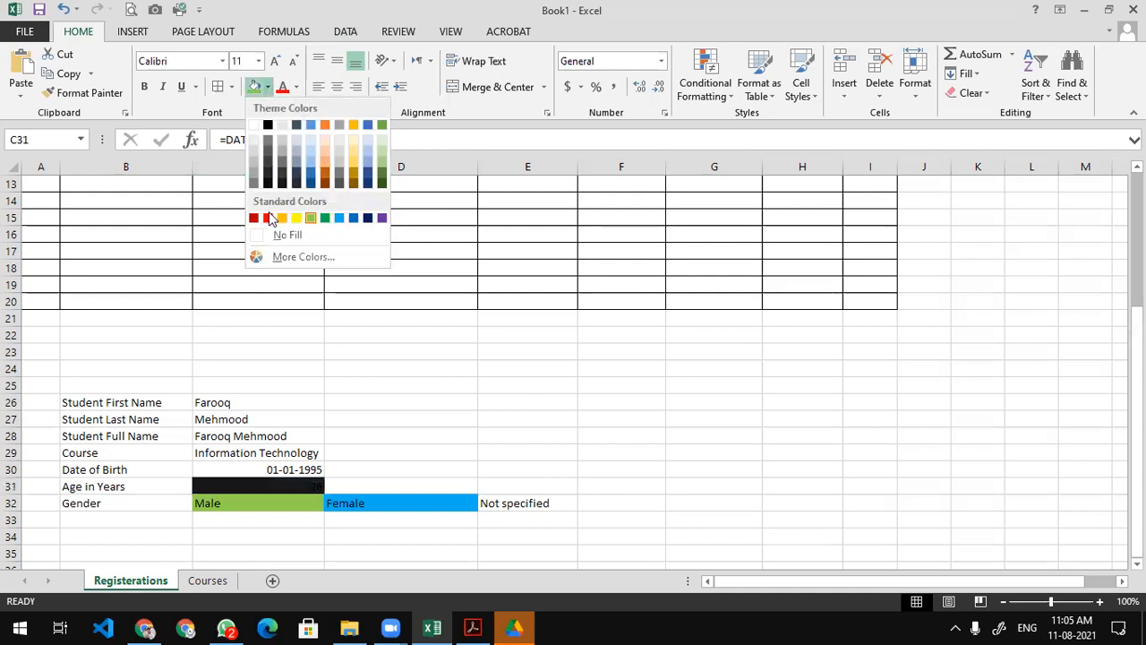
left_click(269, 217)
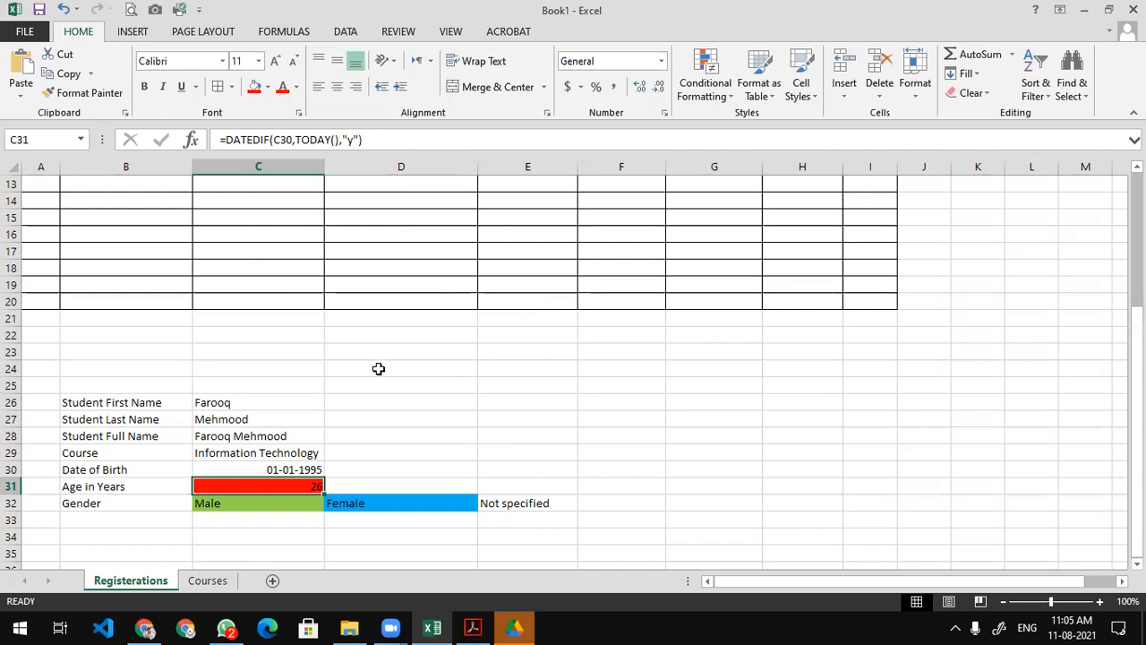
scroll(379, 368, "up", 4)
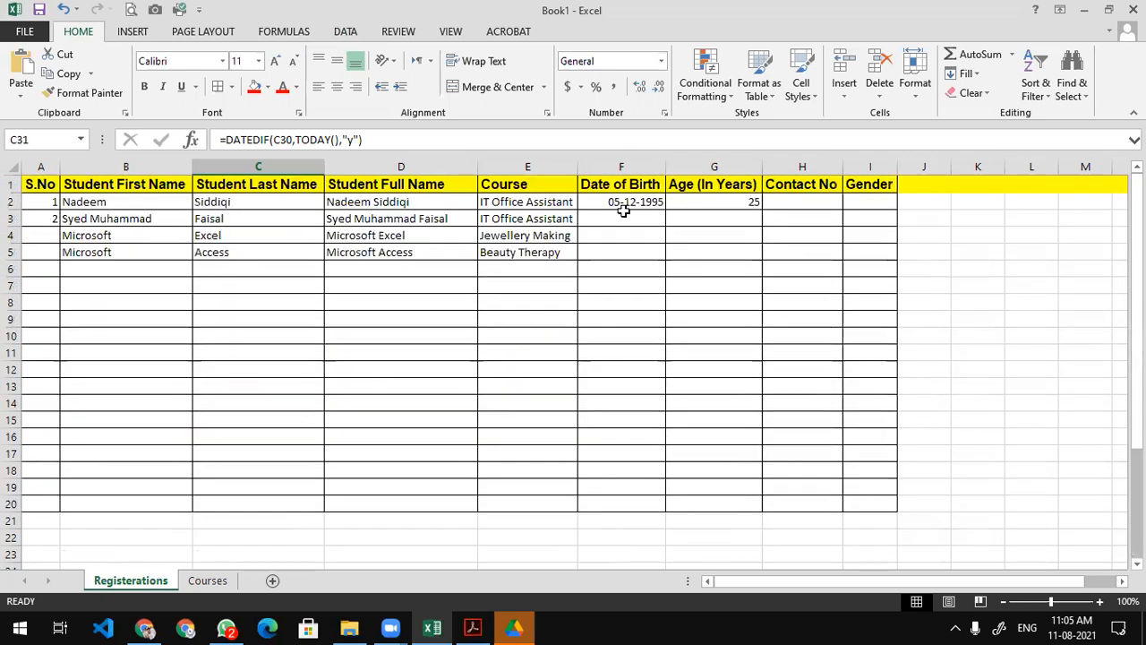
left_click(711, 203)
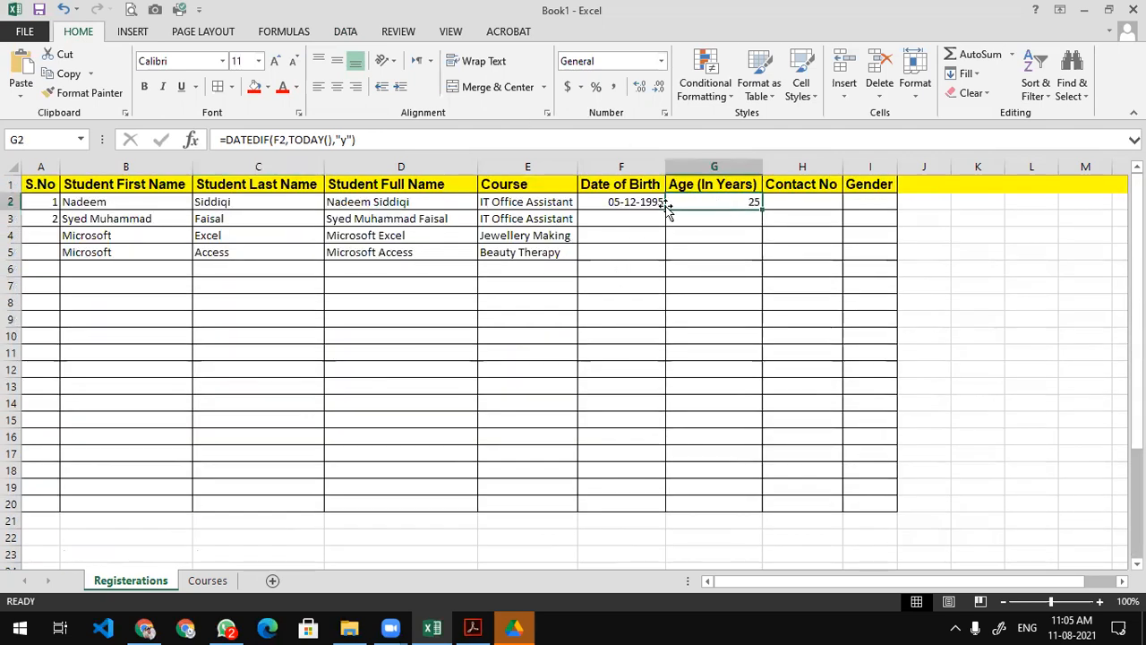
double_click(731, 203)
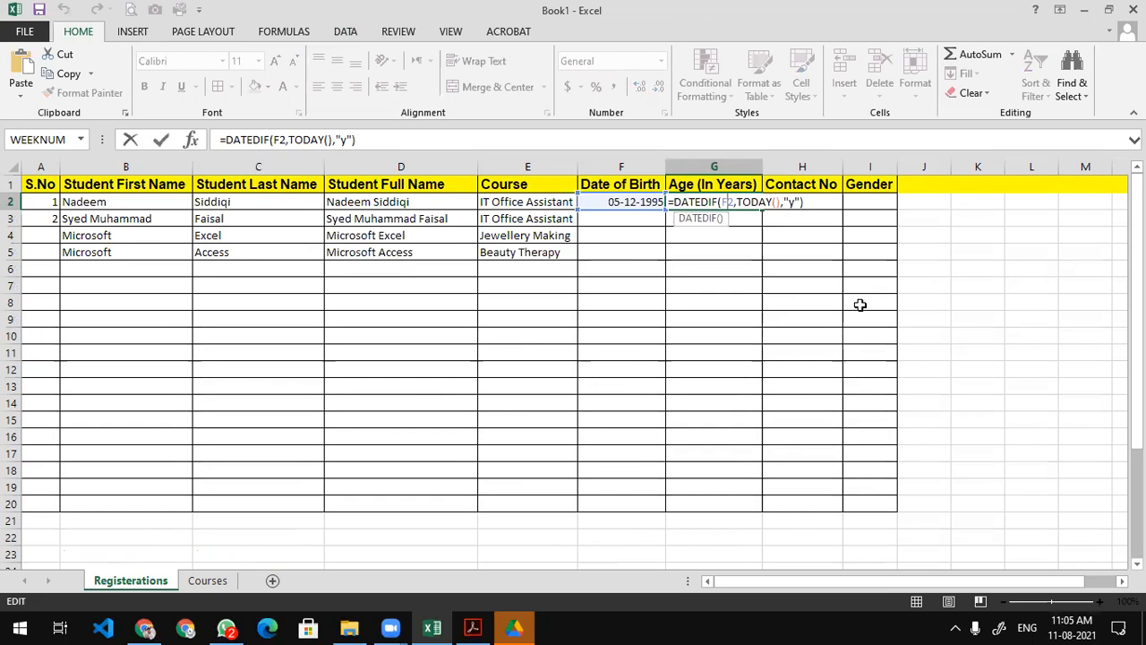
key("Return")
left_click(804, 205)
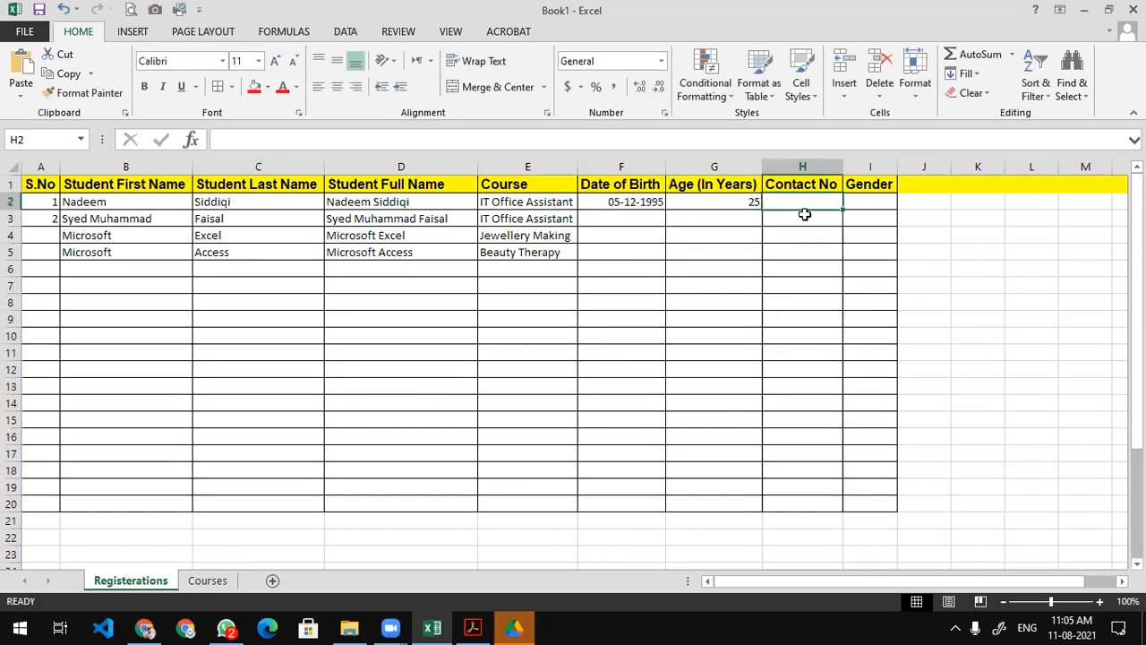
left_click_drag(805, 206, 797, 504)
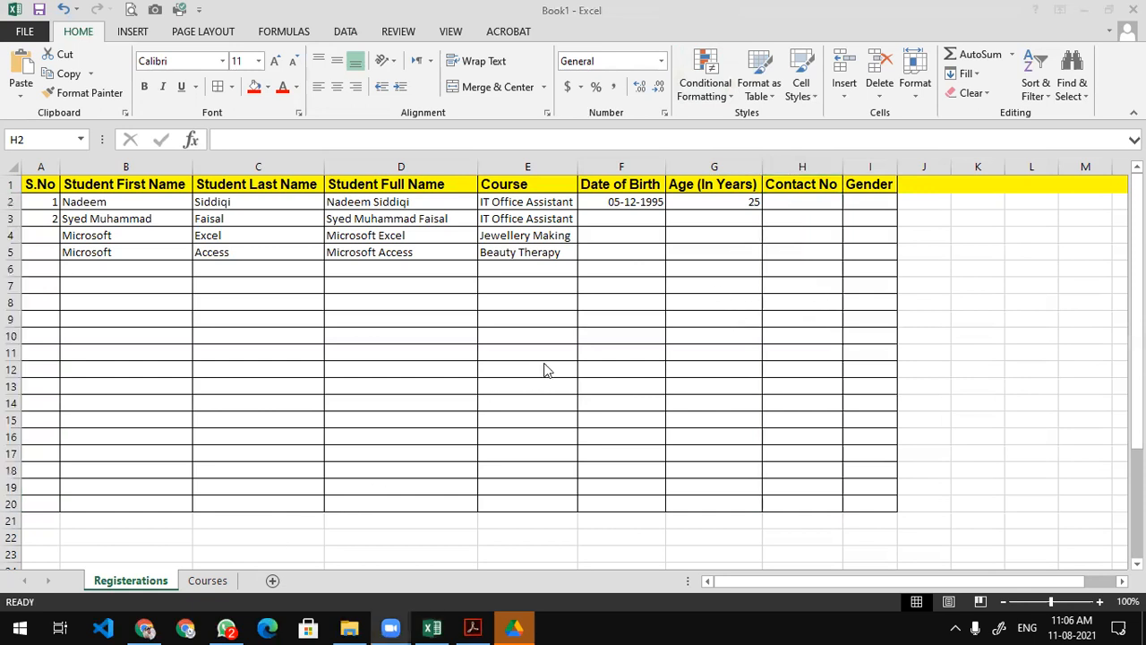
left_click(800, 200)
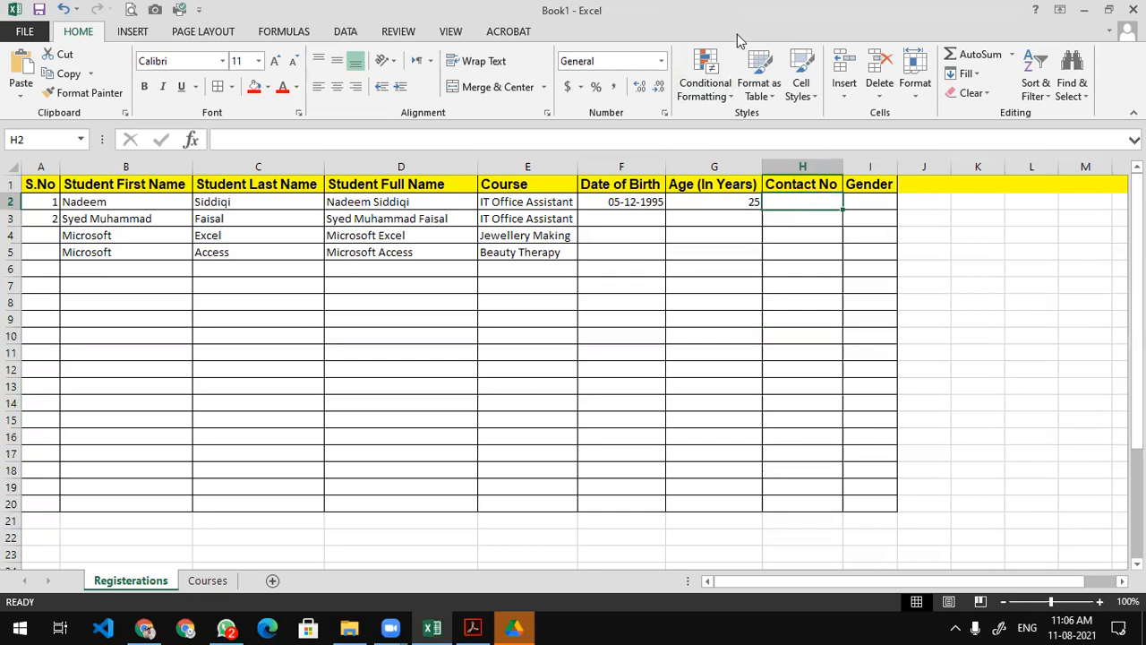
Format the Contact No cells H2:H20 as Text.
left_click_drag(809, 199, 808, 507)
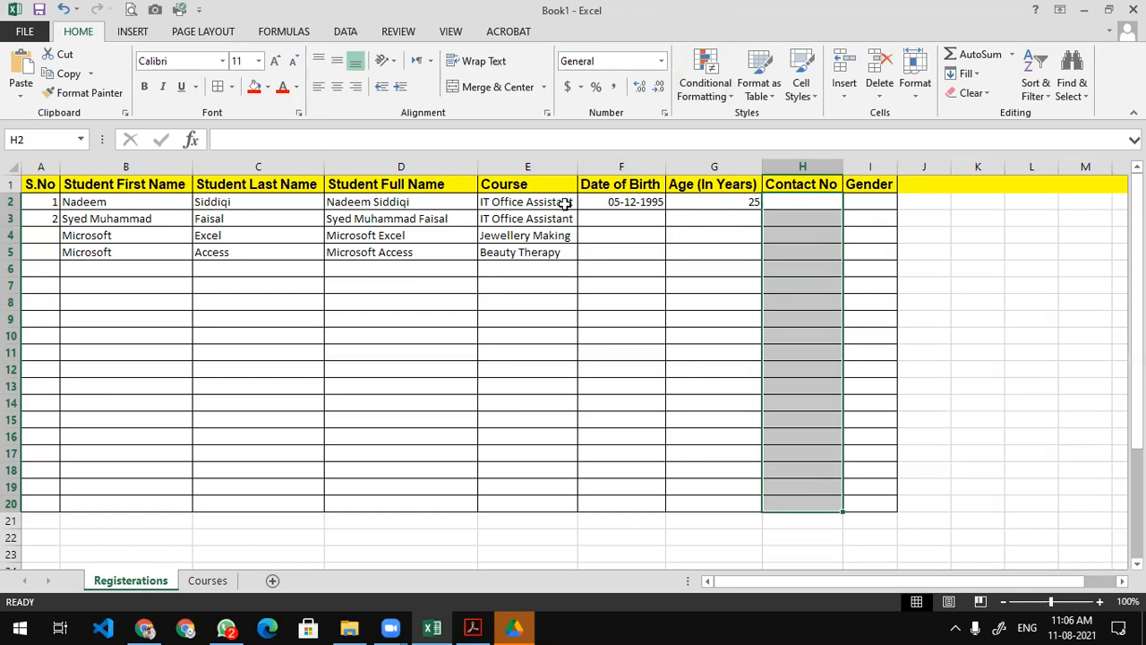
left_click(661, 61)
scroll(640, 411, "down", 1)
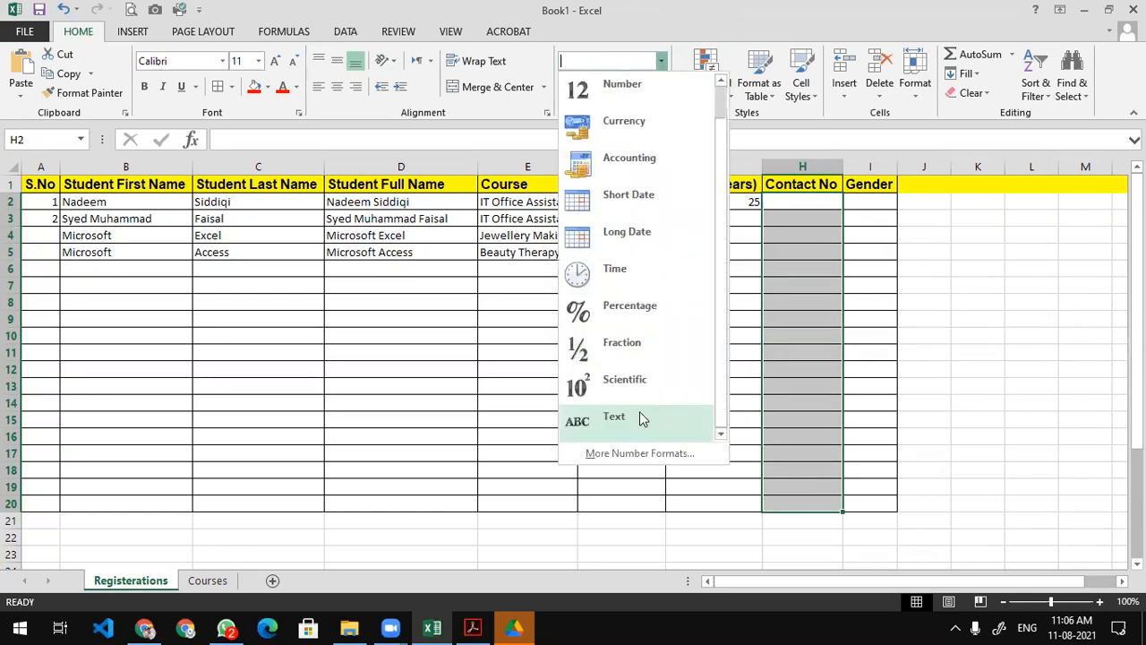
left_click(629, 417)
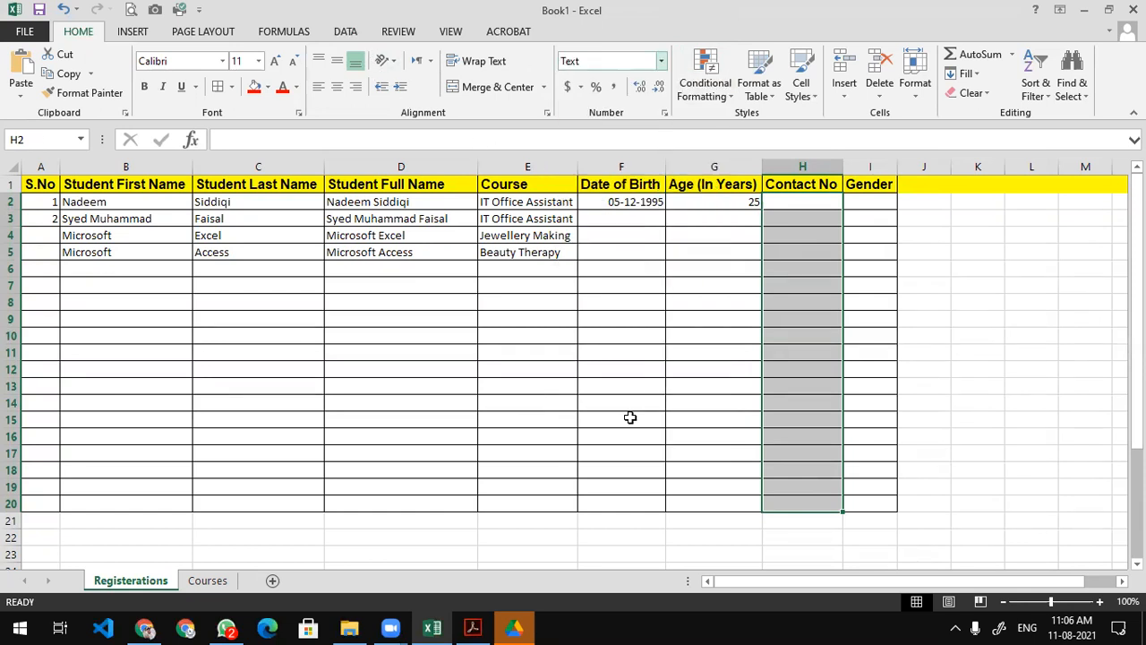
Enter the first student's contact number in H2 and a test entry in H3.
left_click(809, 205)
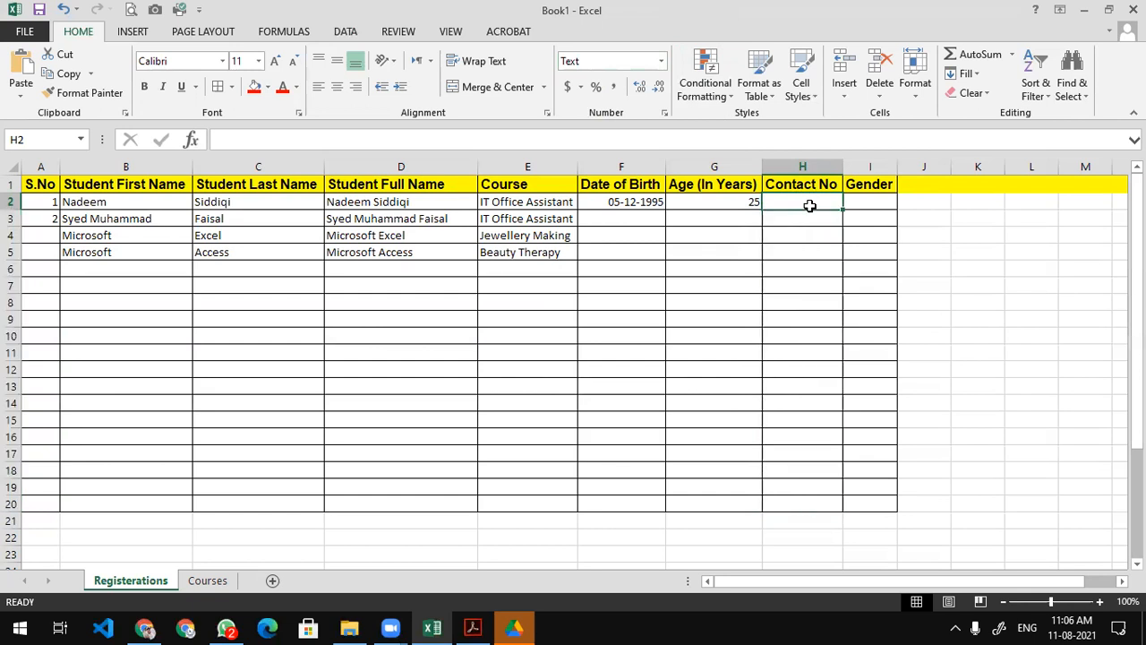
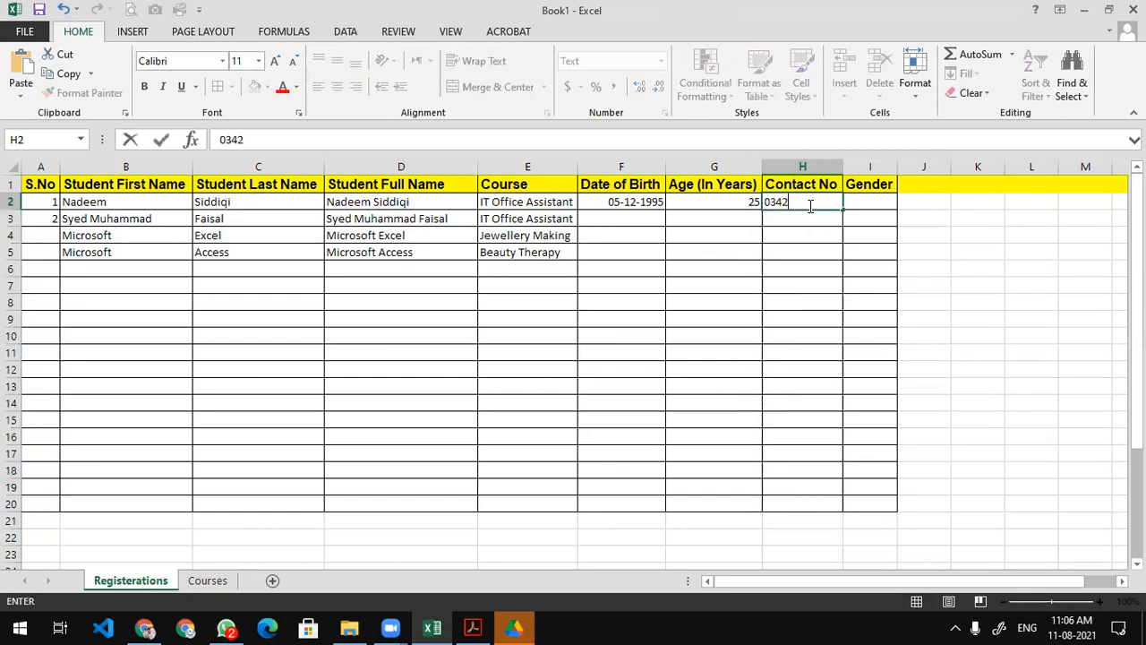
key("Return")
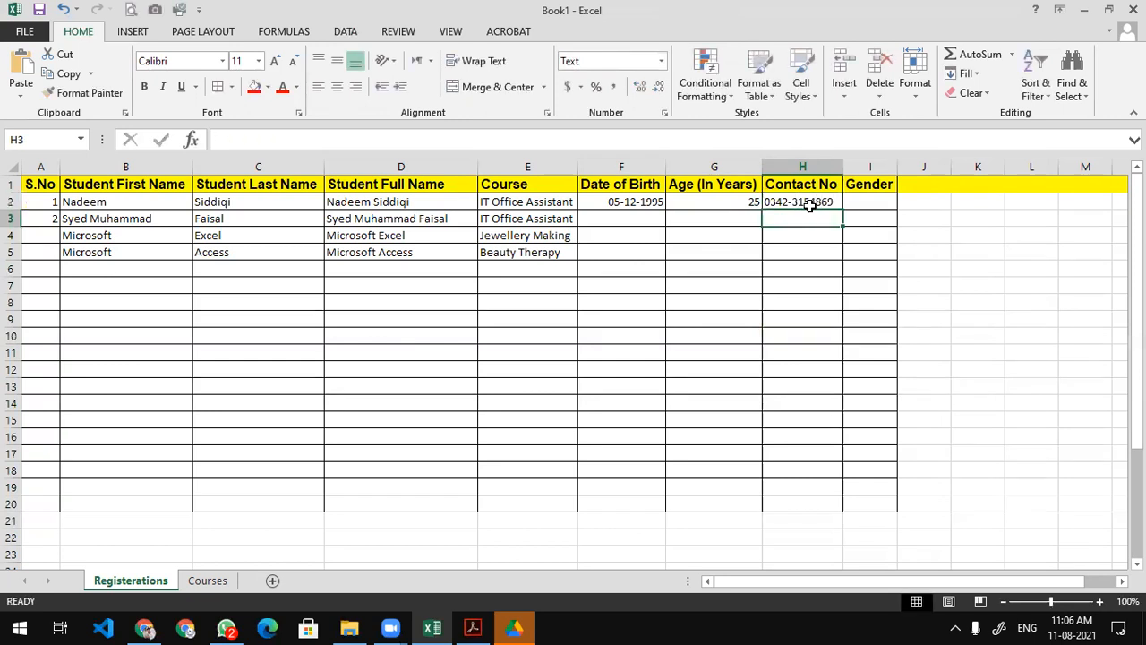
key("Return")
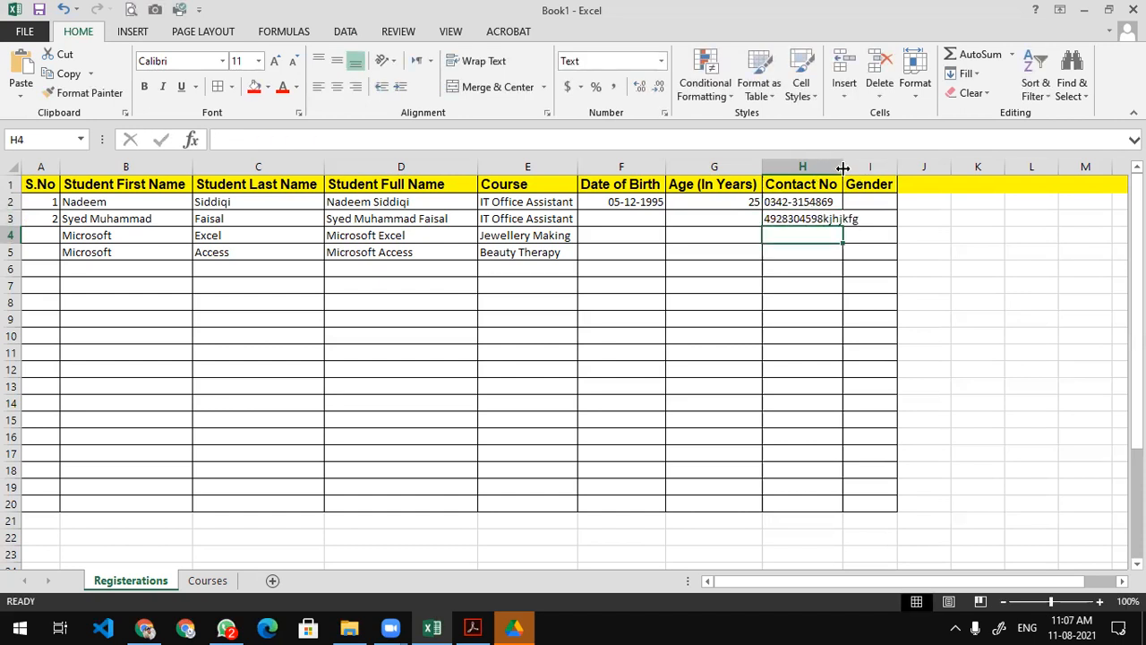
Autofit column H, delete the H3 test entry, and reselect the H2 contact number.
double_click(842, 168)
left_click(816, 218)
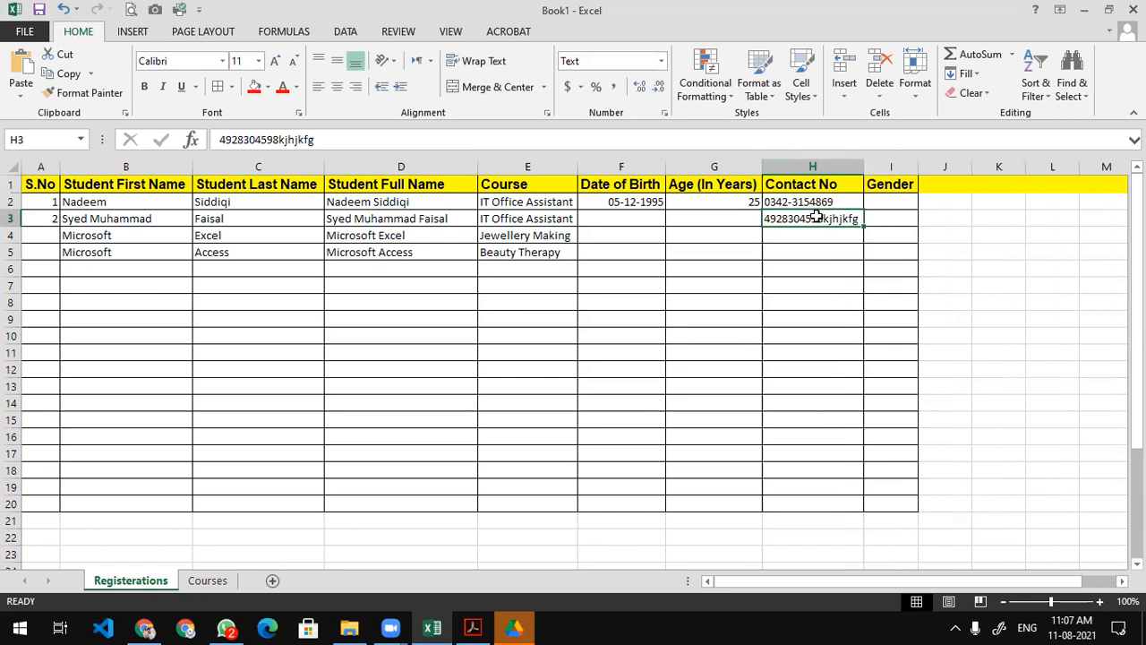
key("Delete")
key("Down")
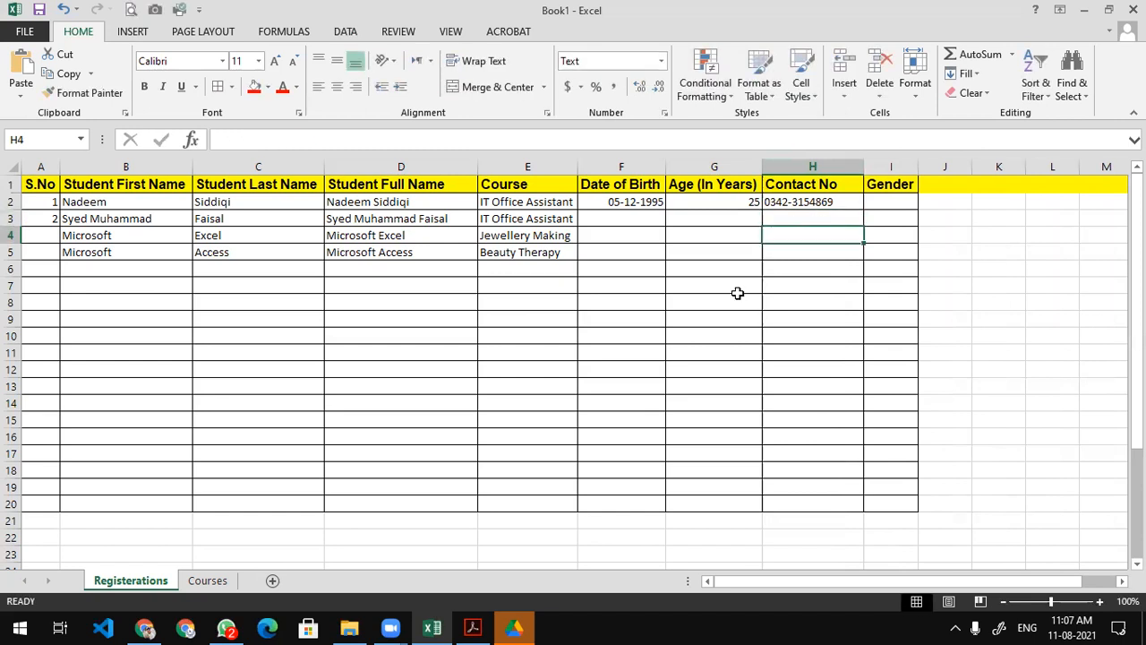
left_click(476, 522)
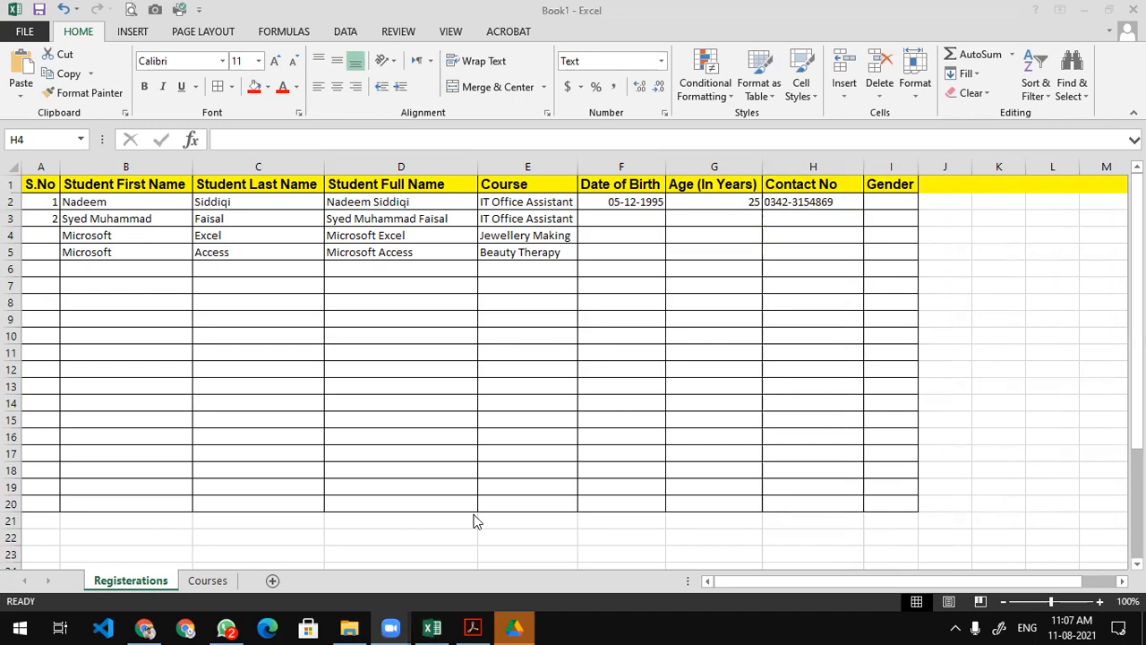
double_click(852, 203)
left_click(851, 204)
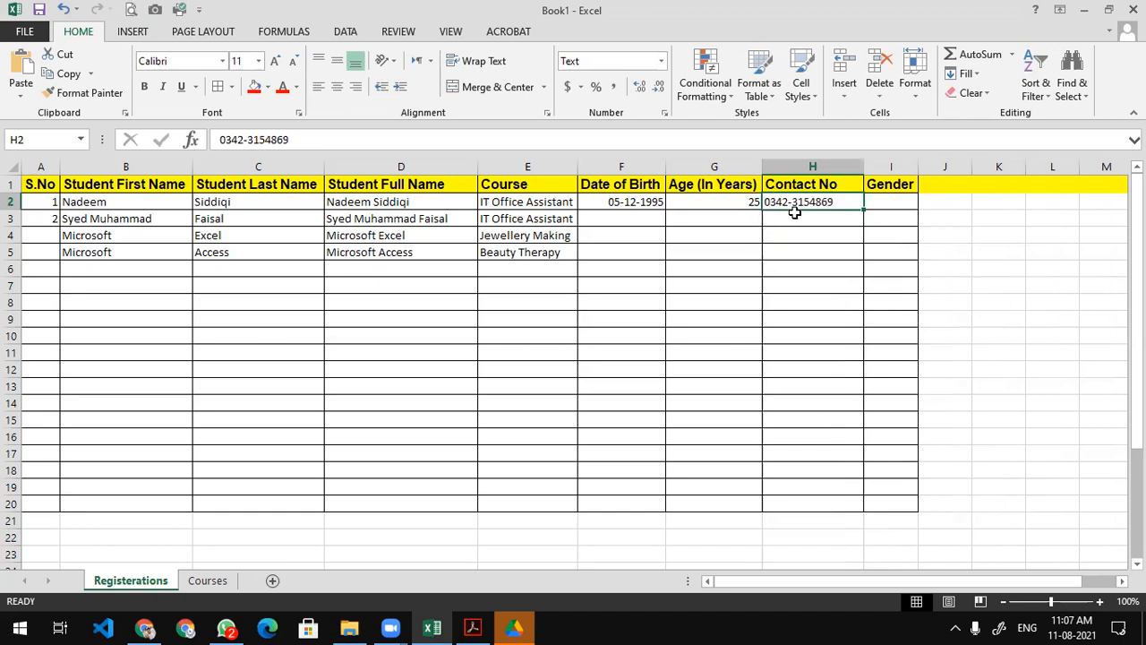
Enter =LEN(H2) in J2 to count the contact number's 12 characters.
left_click(940, 206)
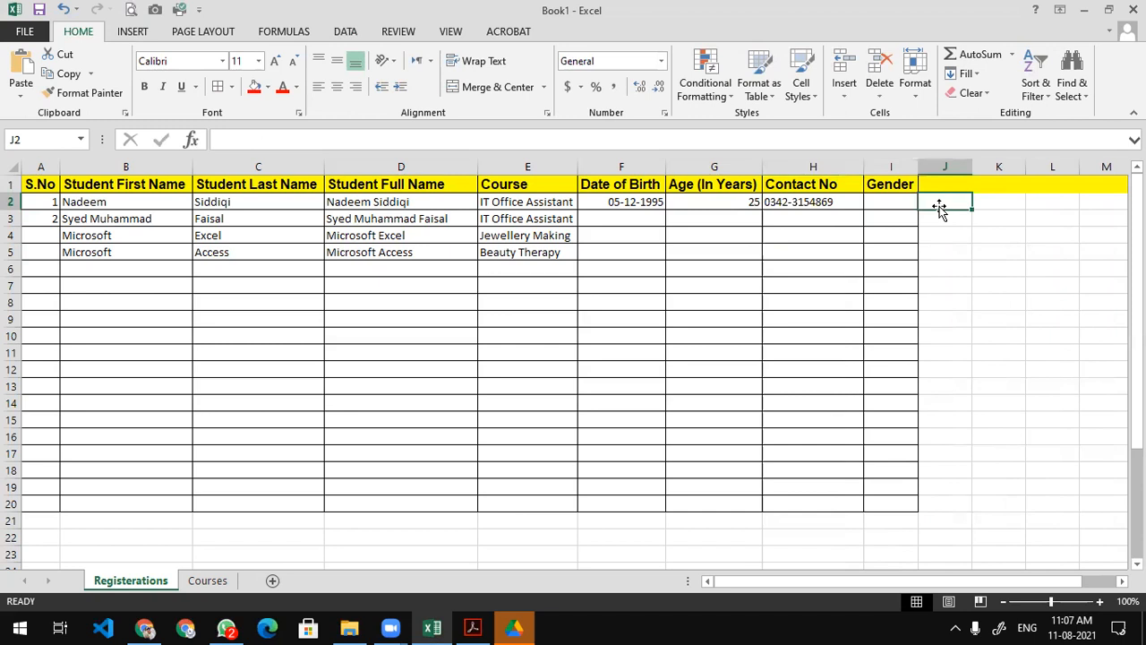
type("=len")
key("Tab")
key("Left")
key("Left")
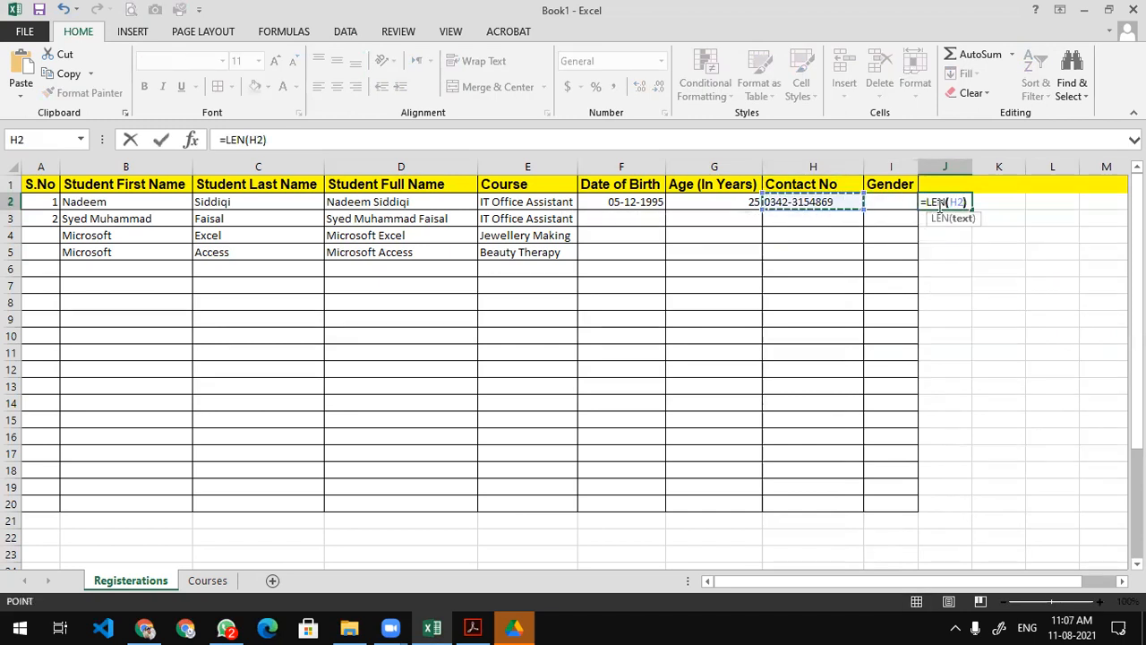
key("Return")
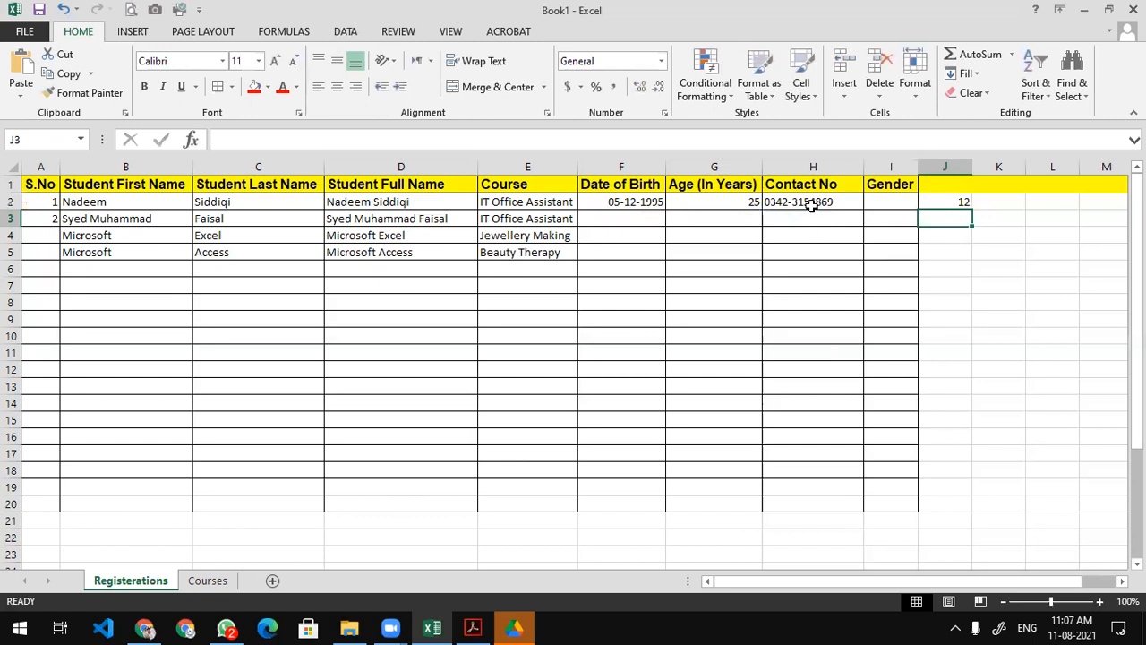
left_click_drag(810, 205, 810, 511)
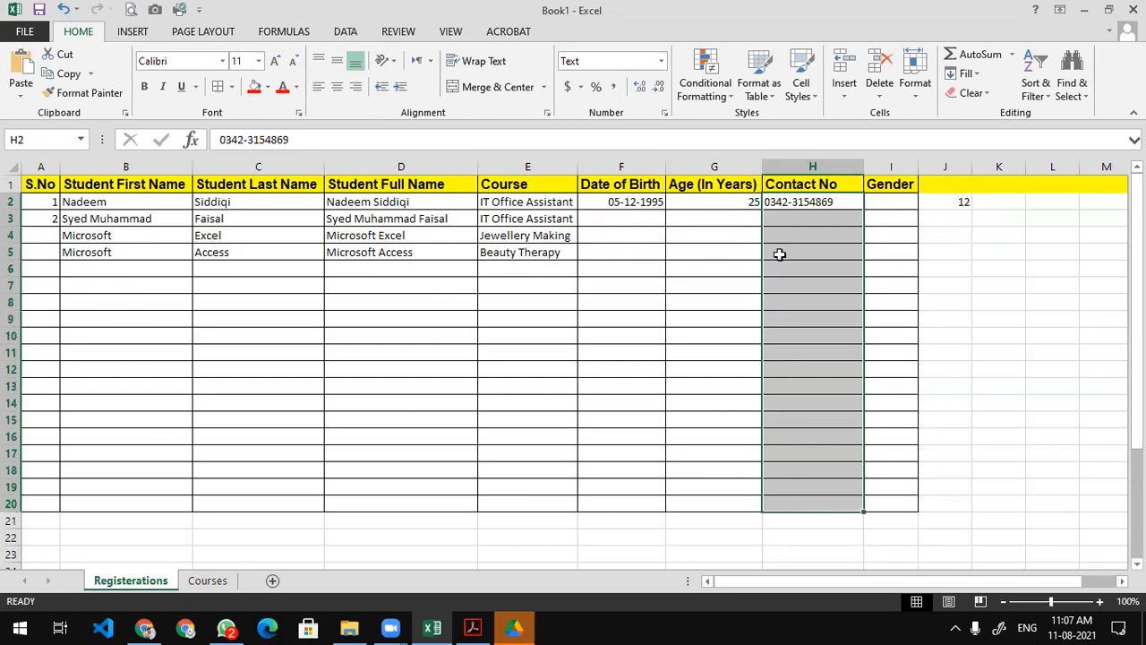
left_click(707, 97)
mouse_move(718, 134)
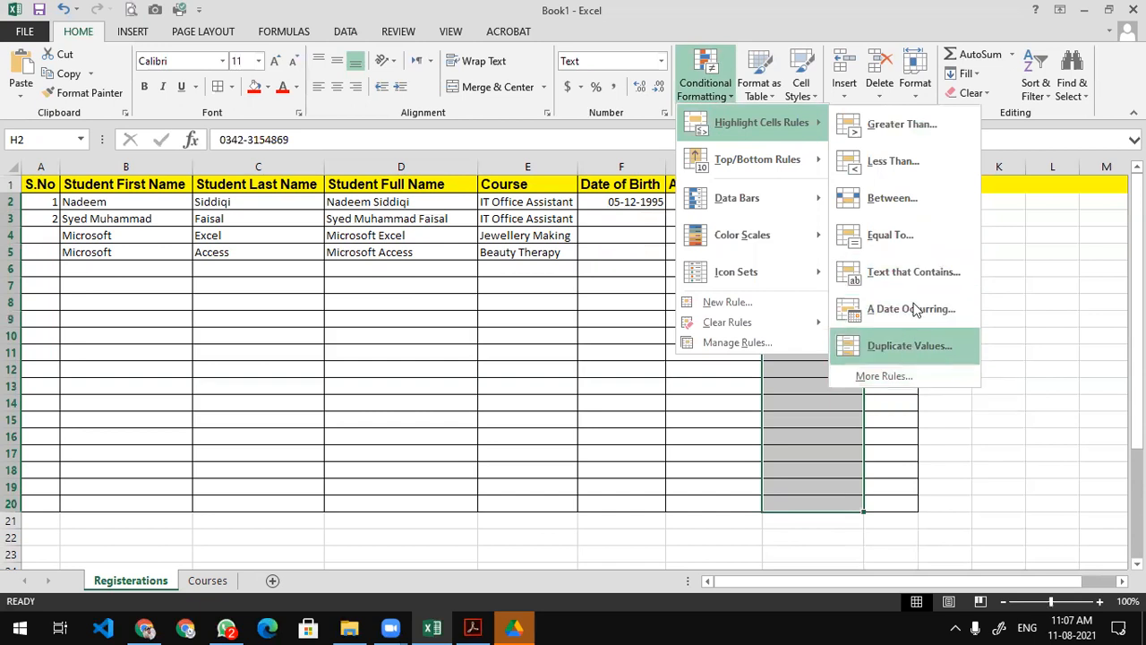
left_click(913, 234)
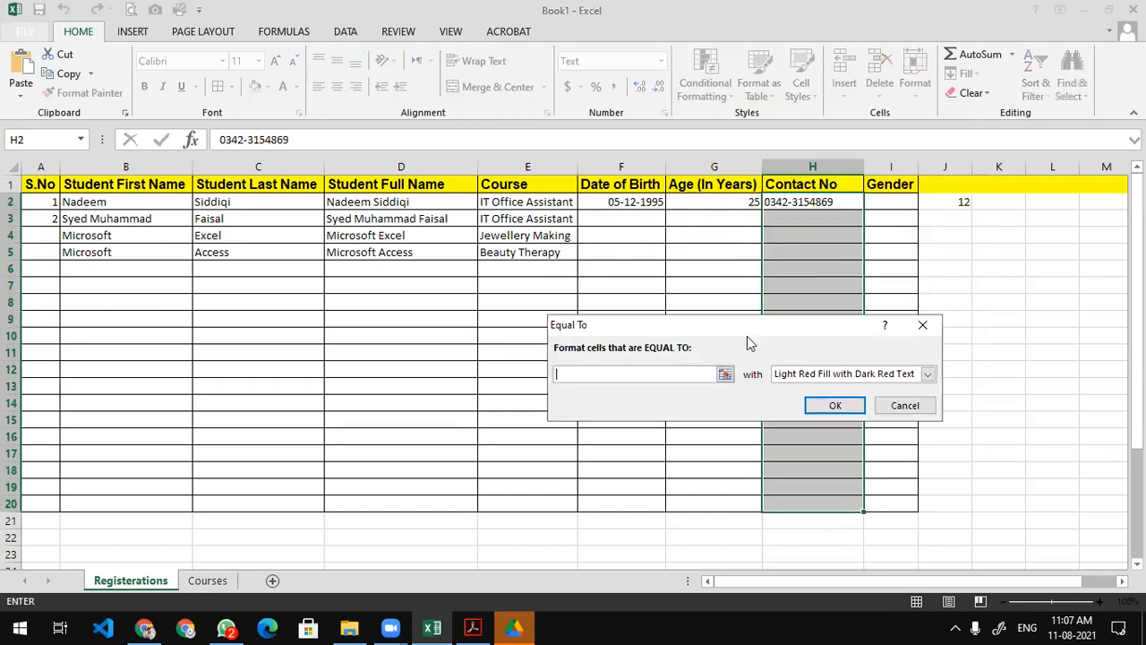
left_click(905, 407)
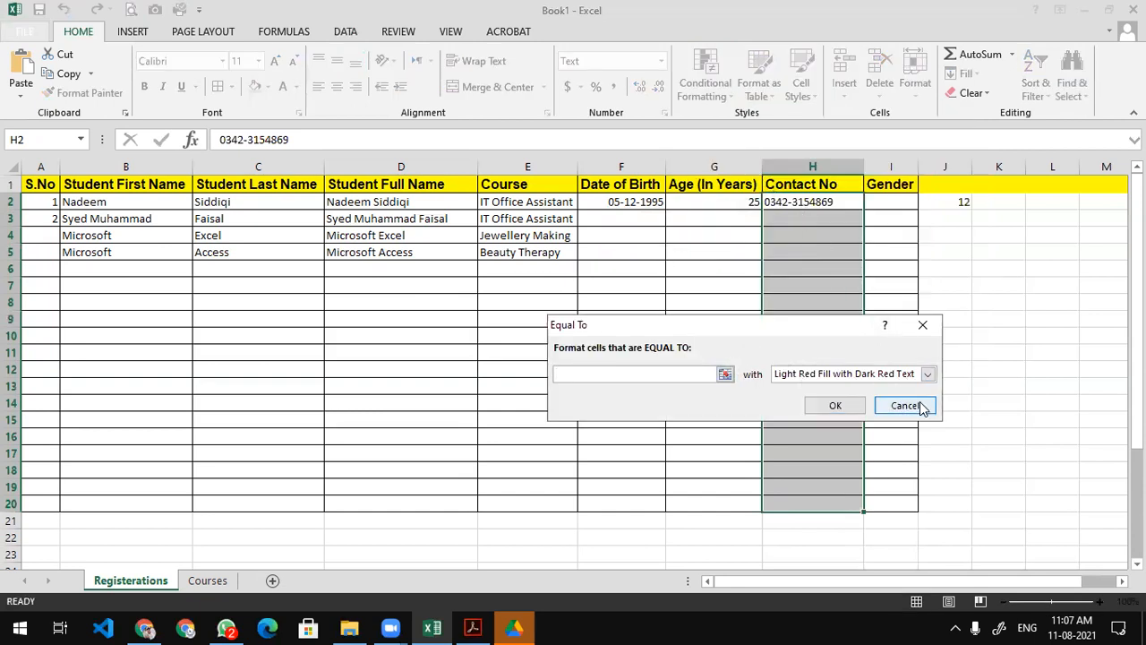
left_click(705, 88)
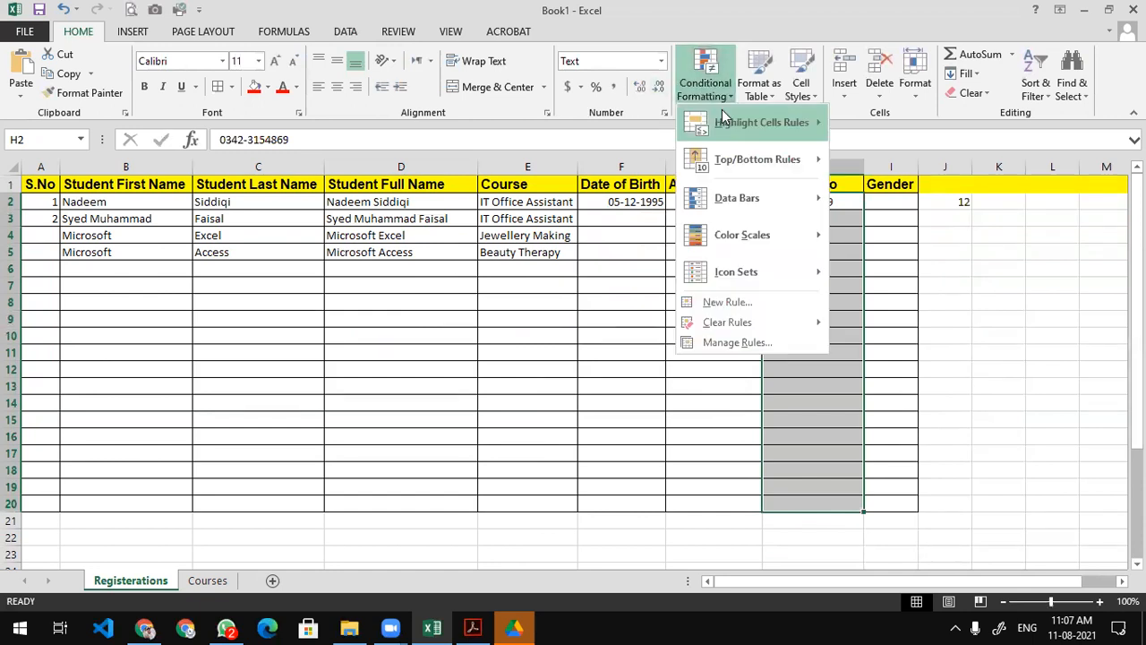
left_click(745, 304)
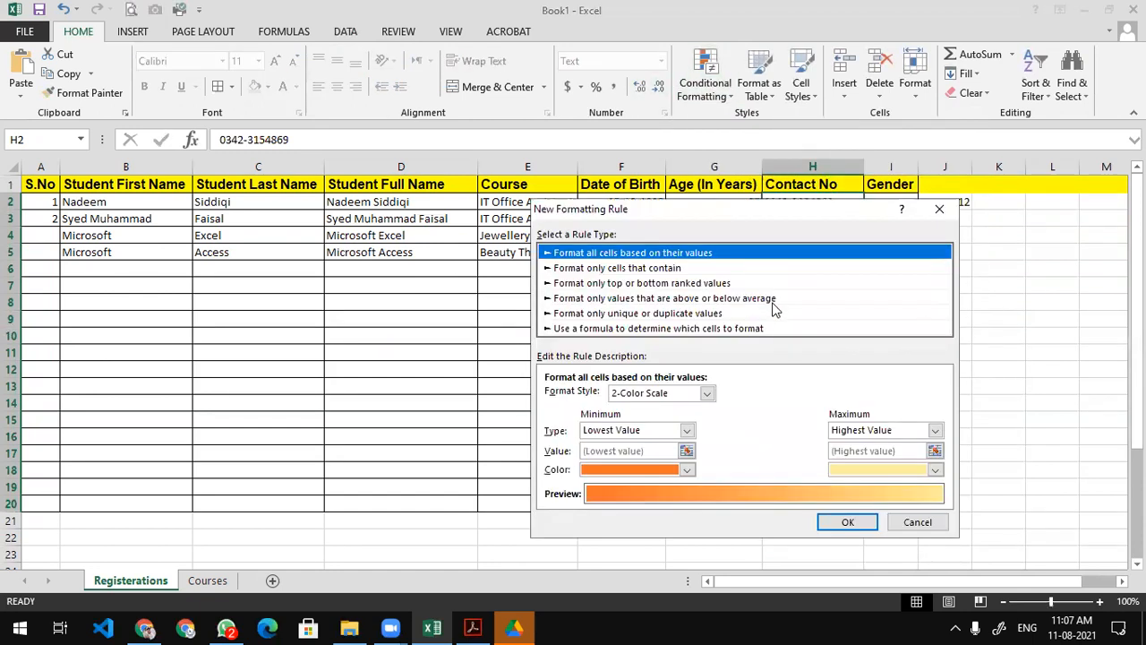
left_click(612, 283)
left_click(612, 269)
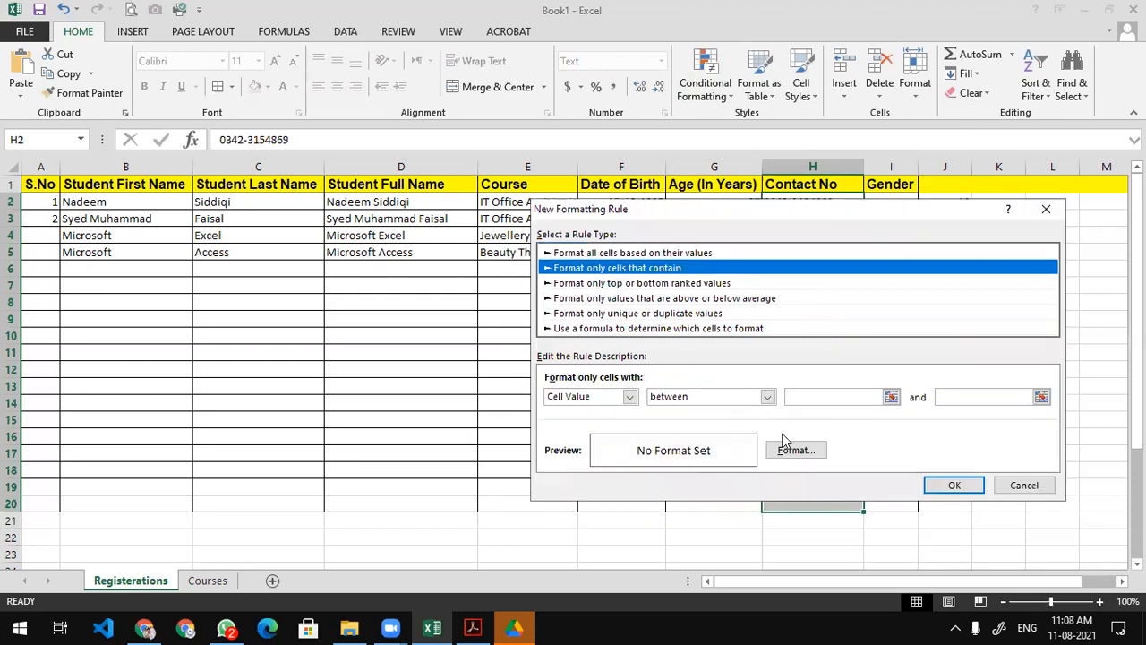
left_click(630, 397)
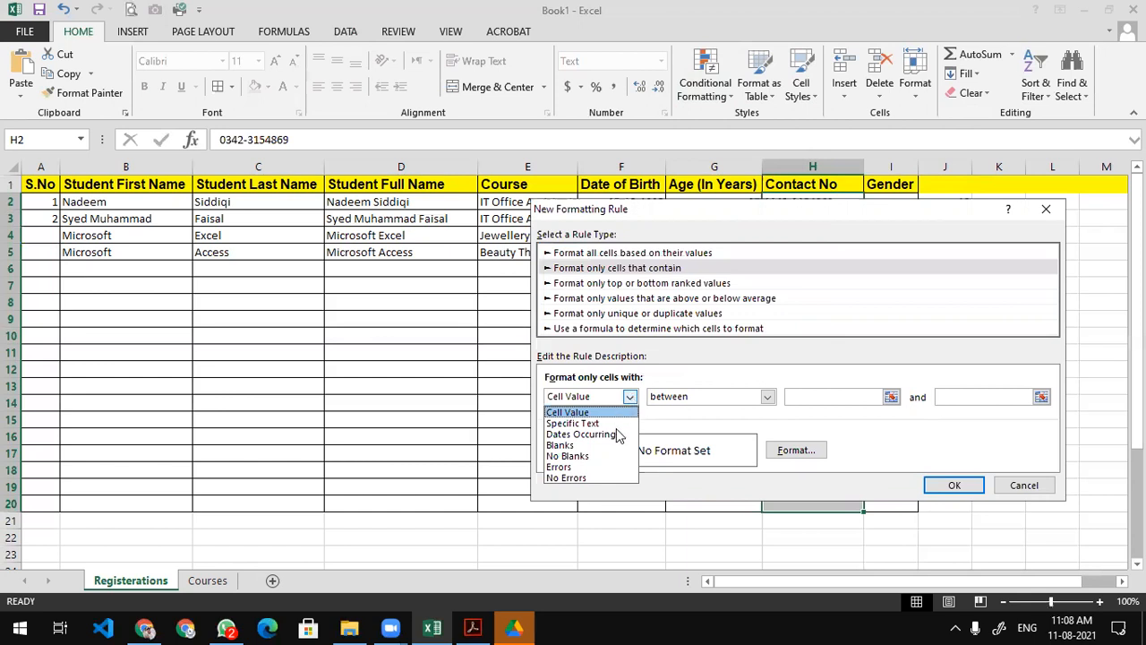
left_click(609, 433)
left_click(630, 397)
left_click(606, 423)
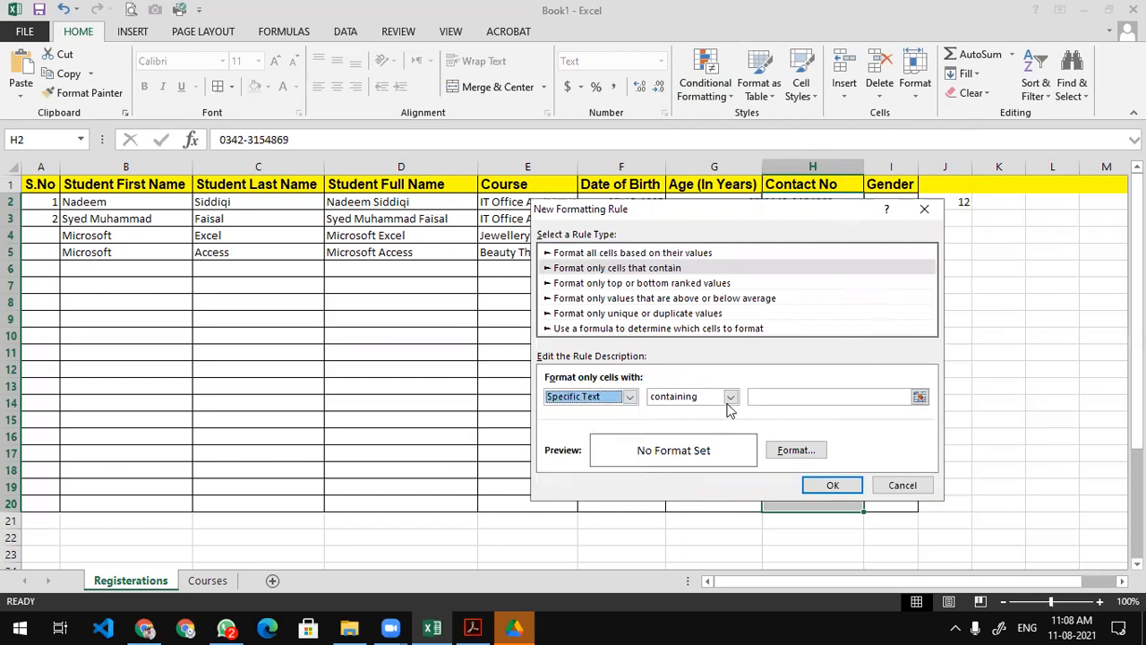
left_click(730, 399)
left_click(706, 396)
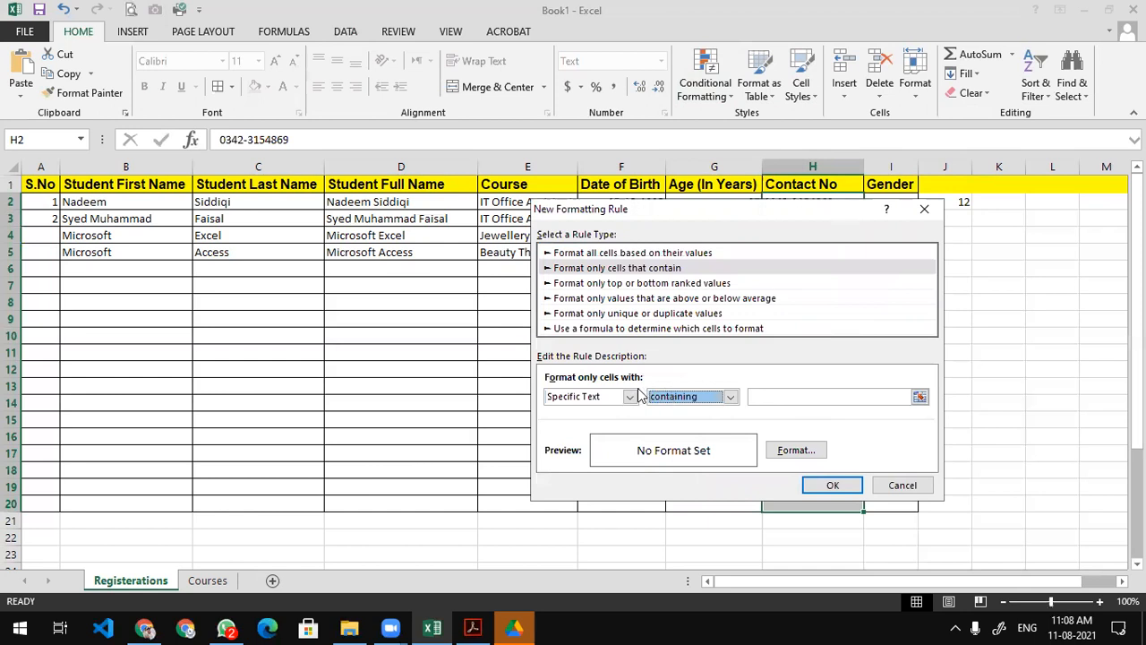
left_click(630, 396)
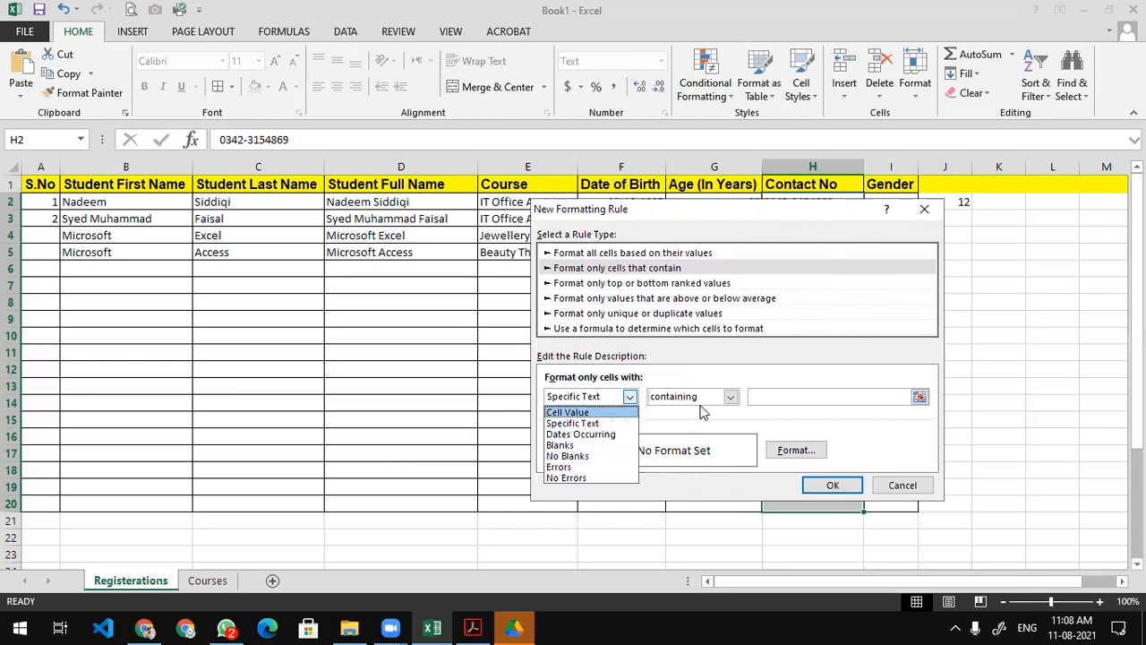
left_click(574, 413)
left_click(767, 399)
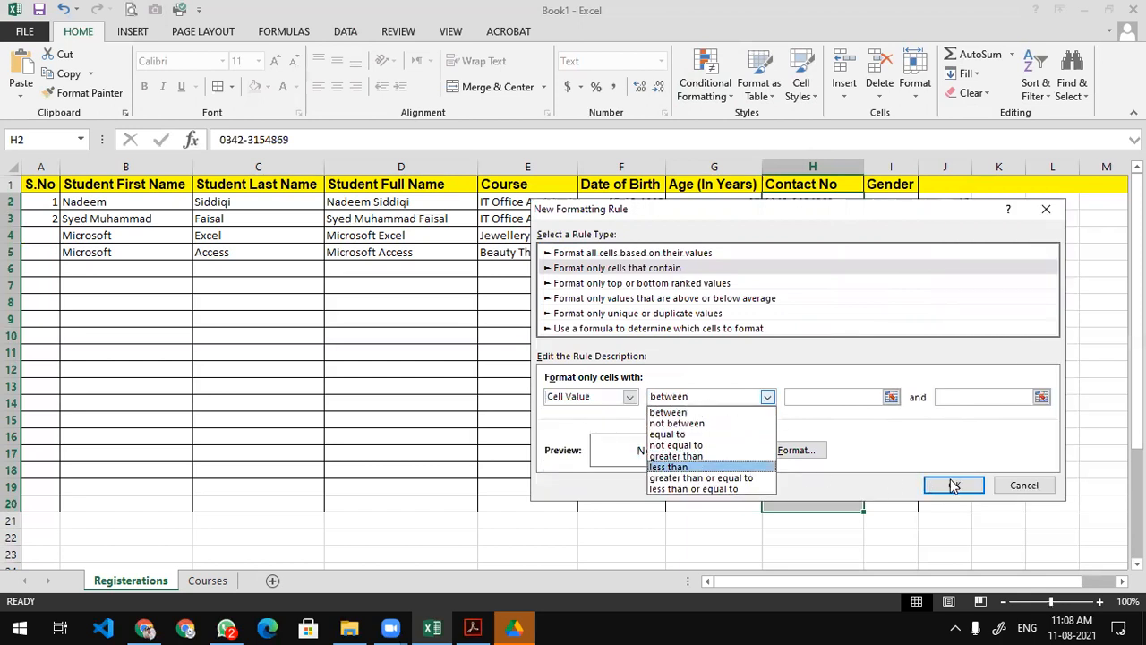
left_click(1018, 486)
left_click(1018, 486)
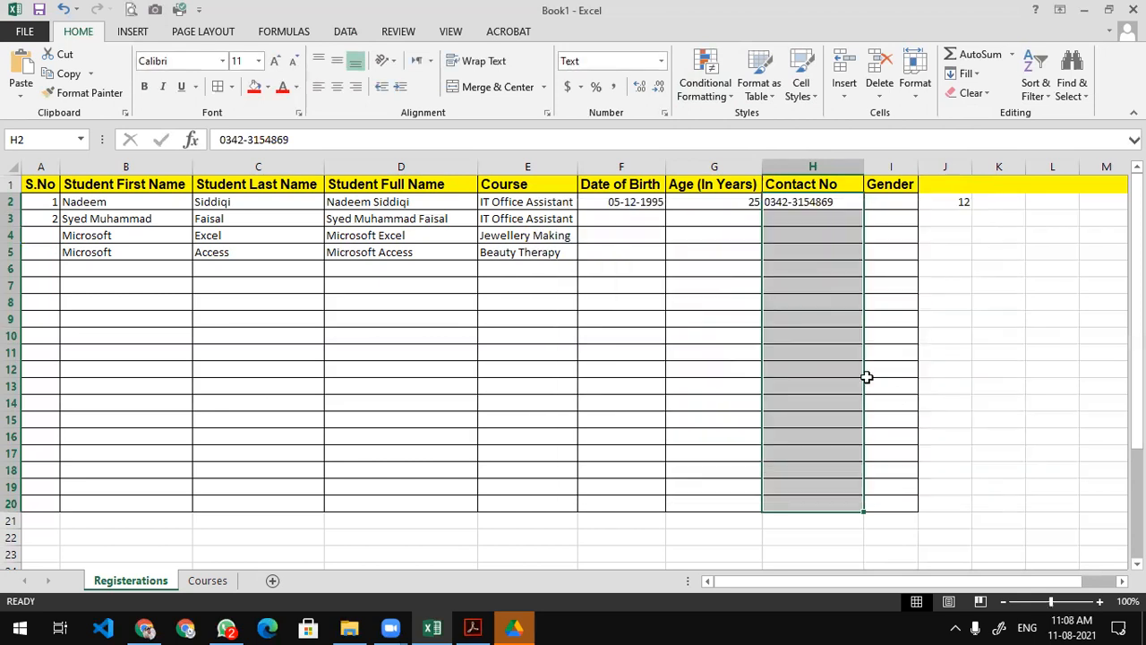
left_click(798, 214)
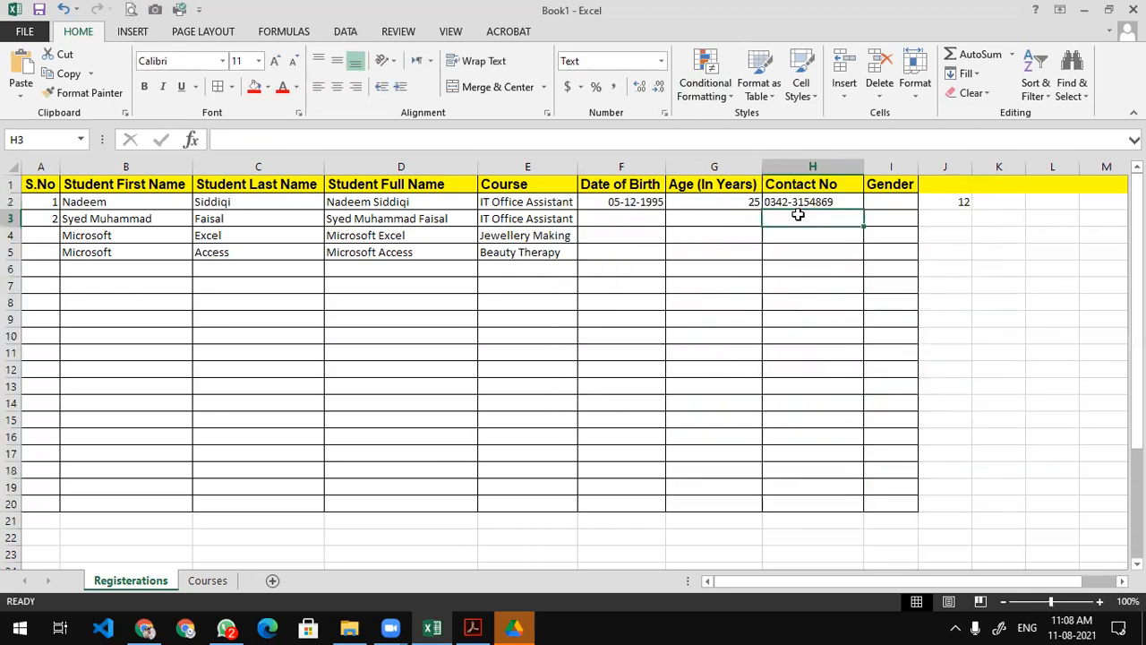
Give contact number cell H2 a Light Green fill from the Fill Color palette.
left_click(813, 198)
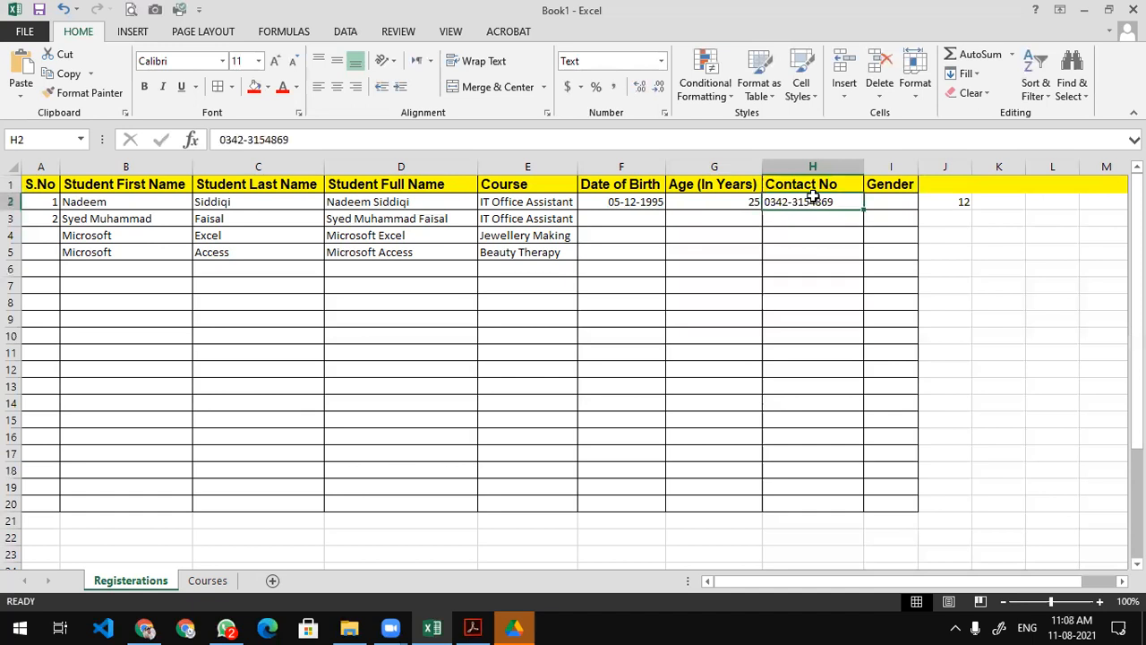
left_click(268, 86)
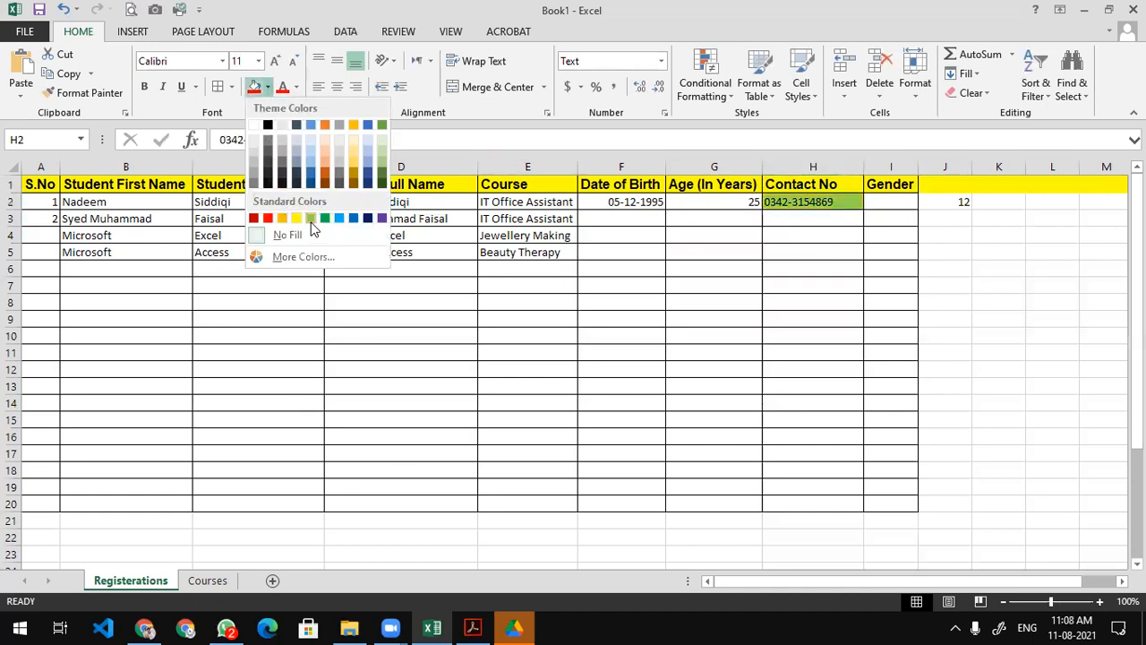
left_click(311, 217)
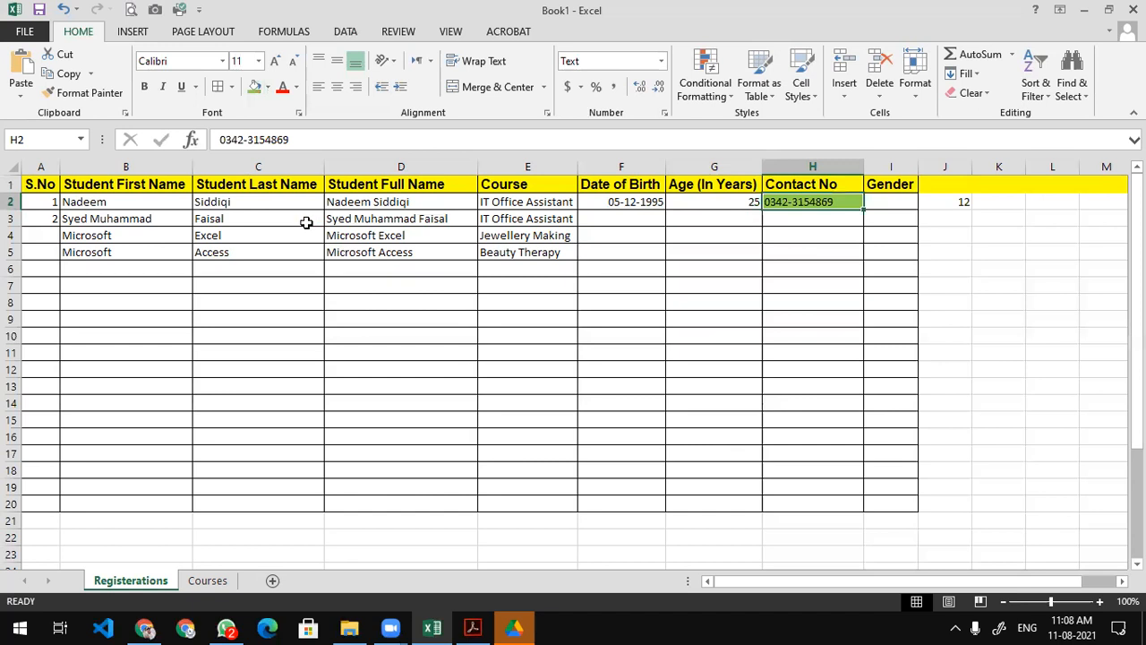
left_click(269, 89)
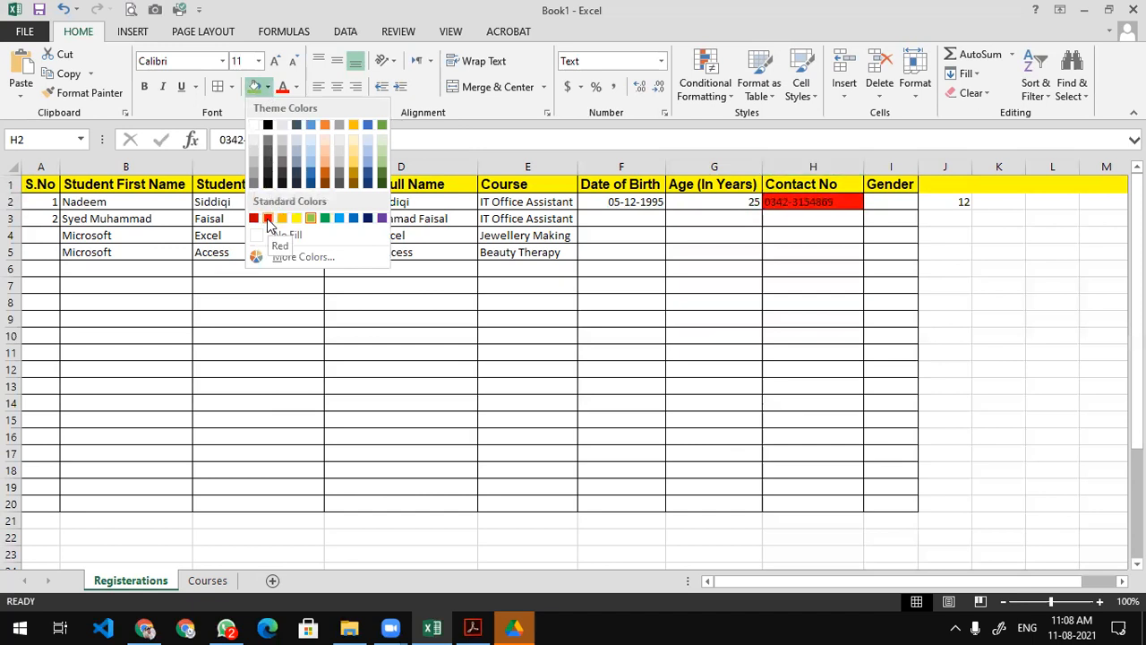
left_click_drag(898, 203, 900, 496)
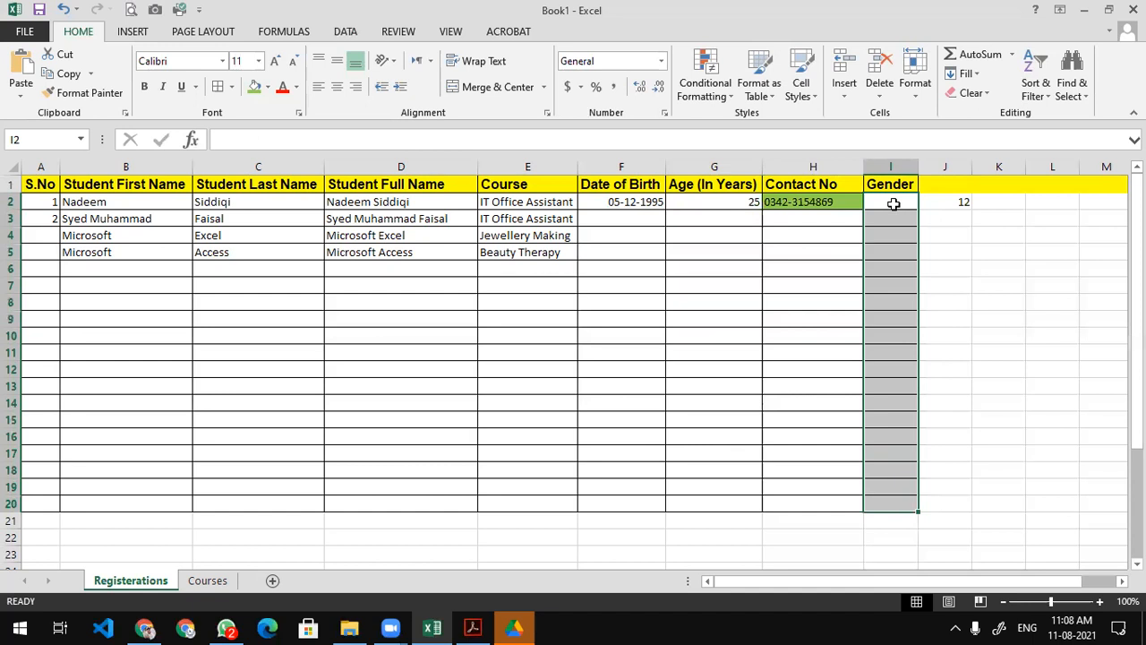
Add List data validation to I2:I20 sourced from Courses!D1:D3, then view Courses.
left_click(345, 32)
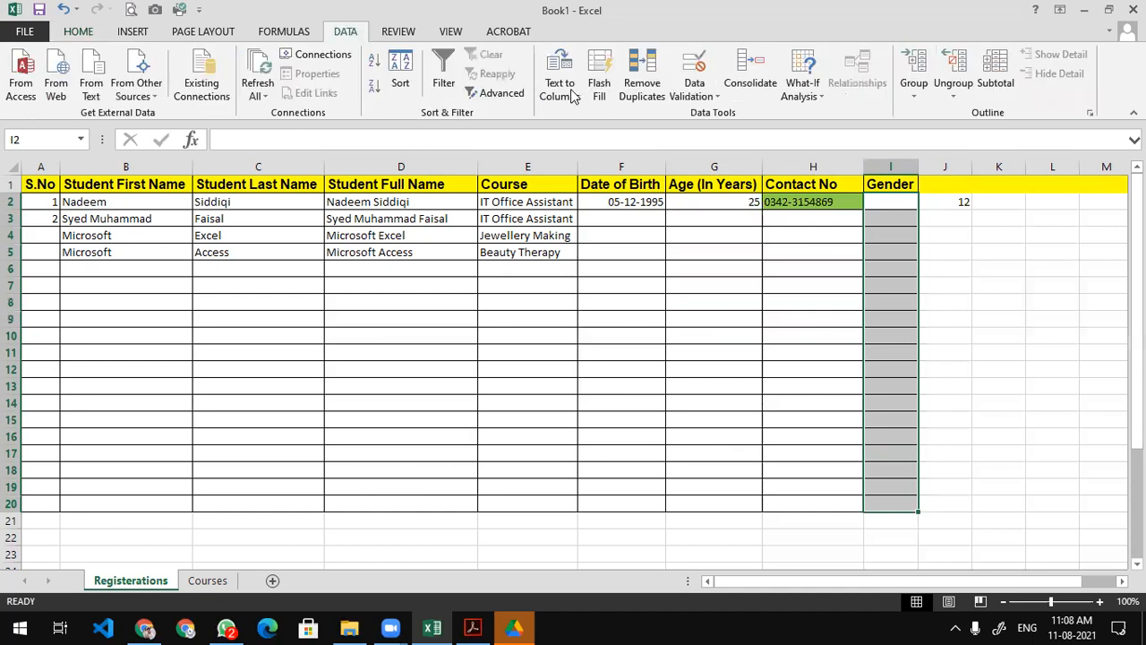
left_click(694, 67)
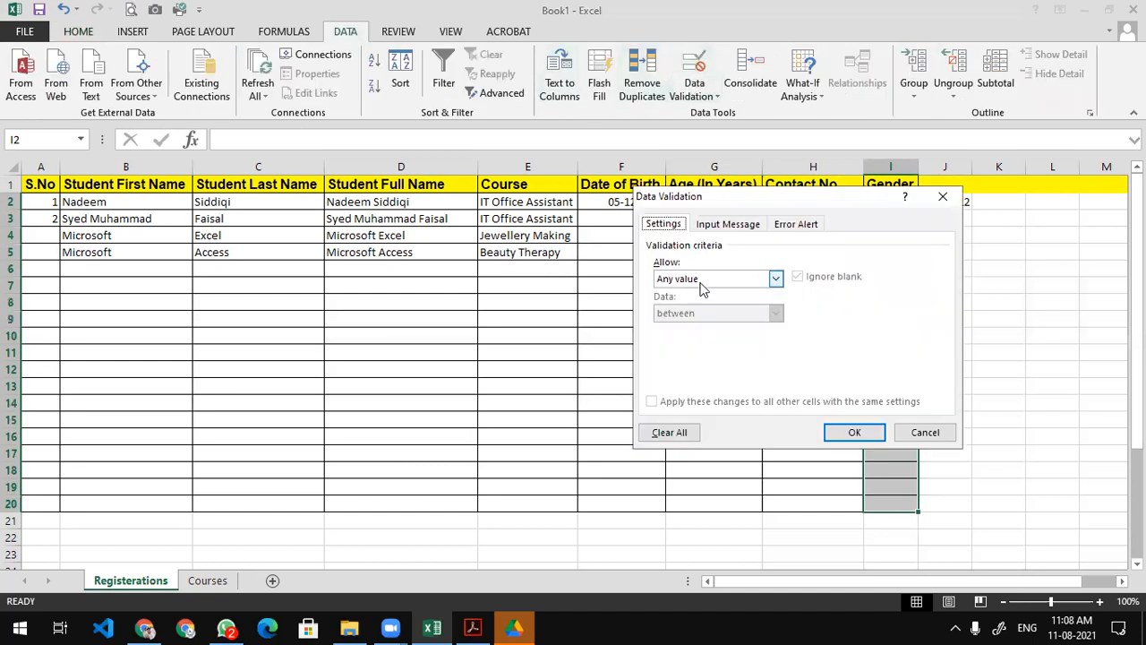
left_click(688, 279)
left_click(688, 325)
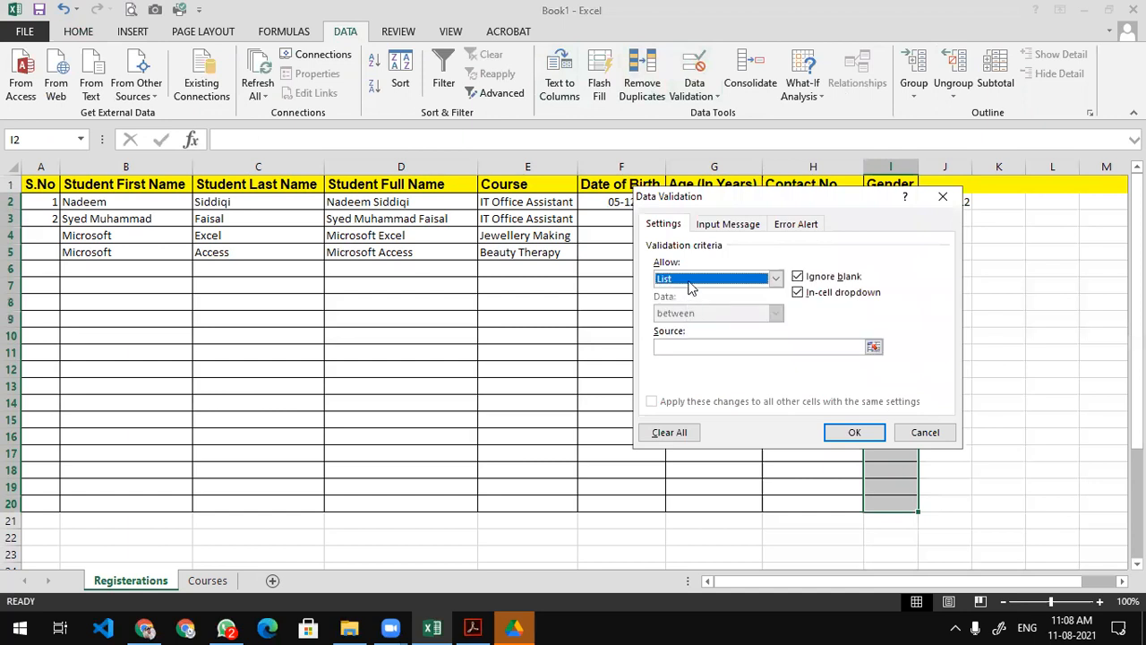
left_click(689, 281)
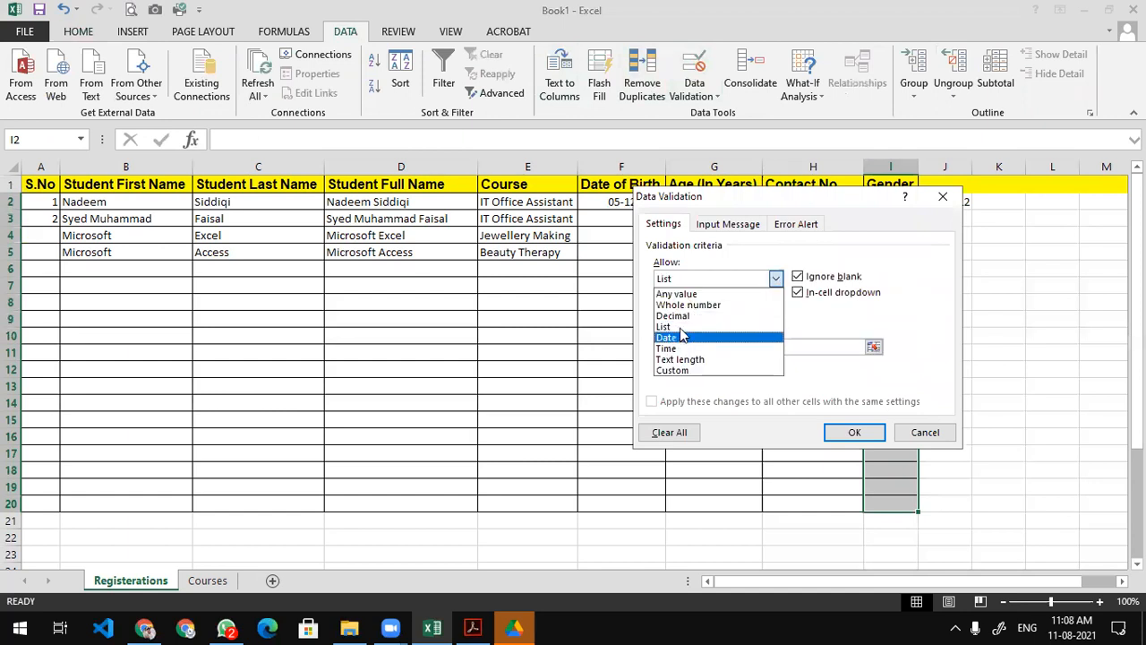
left_click(682, 328)
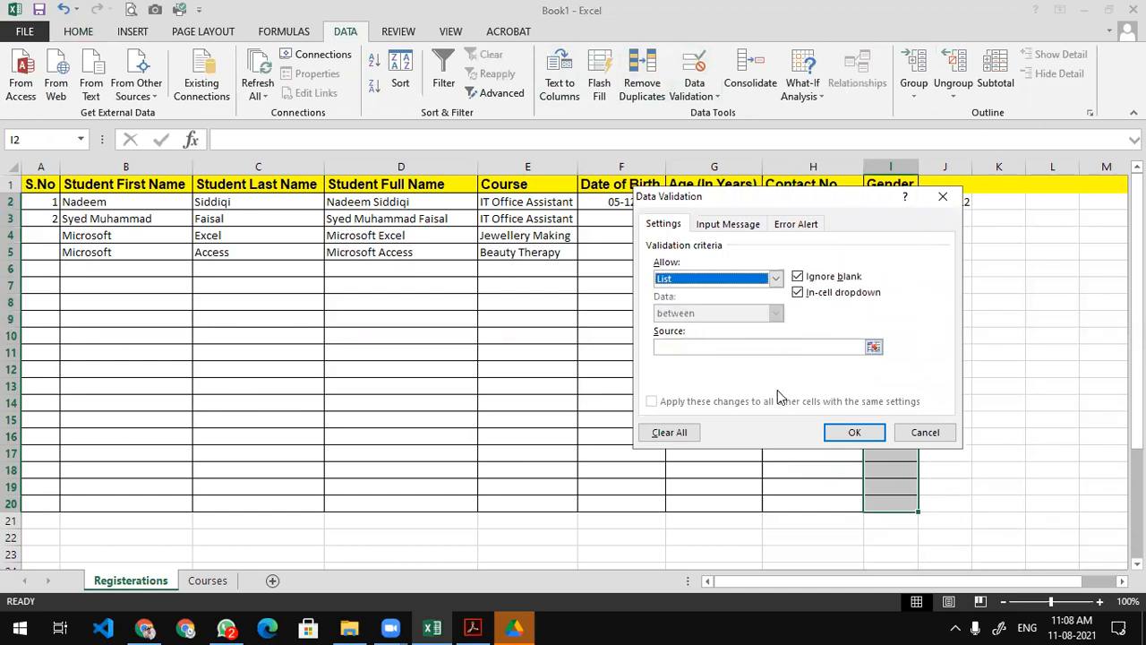
left_click(743, 346)
left_click(204, 580)
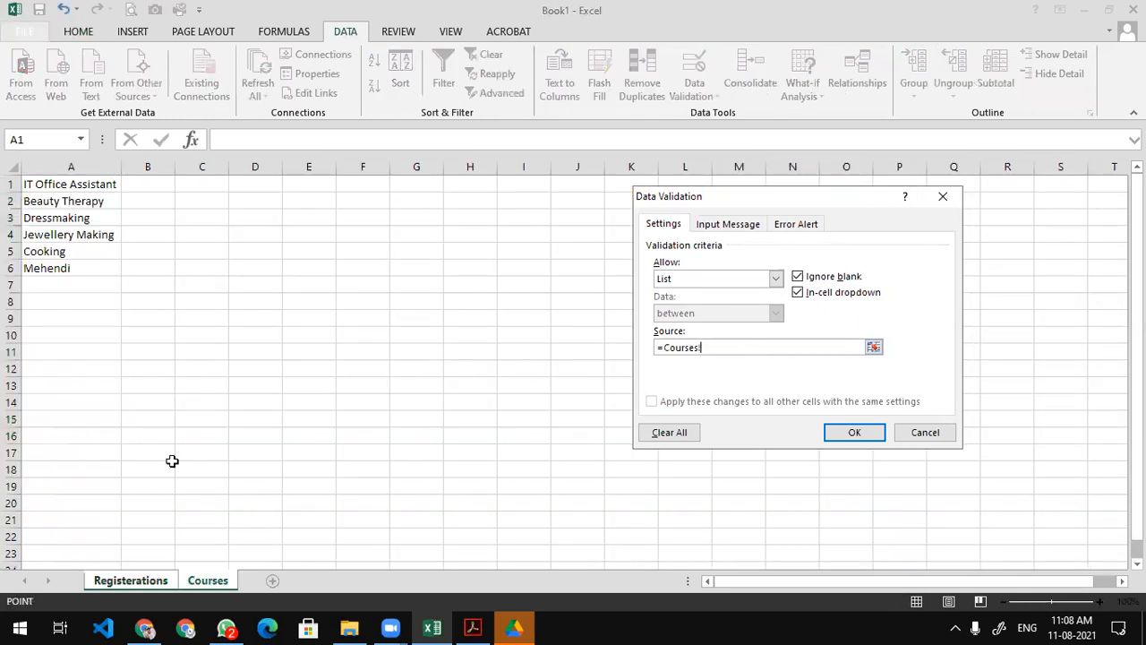
left_click_drag(254, 184, 255, 220)
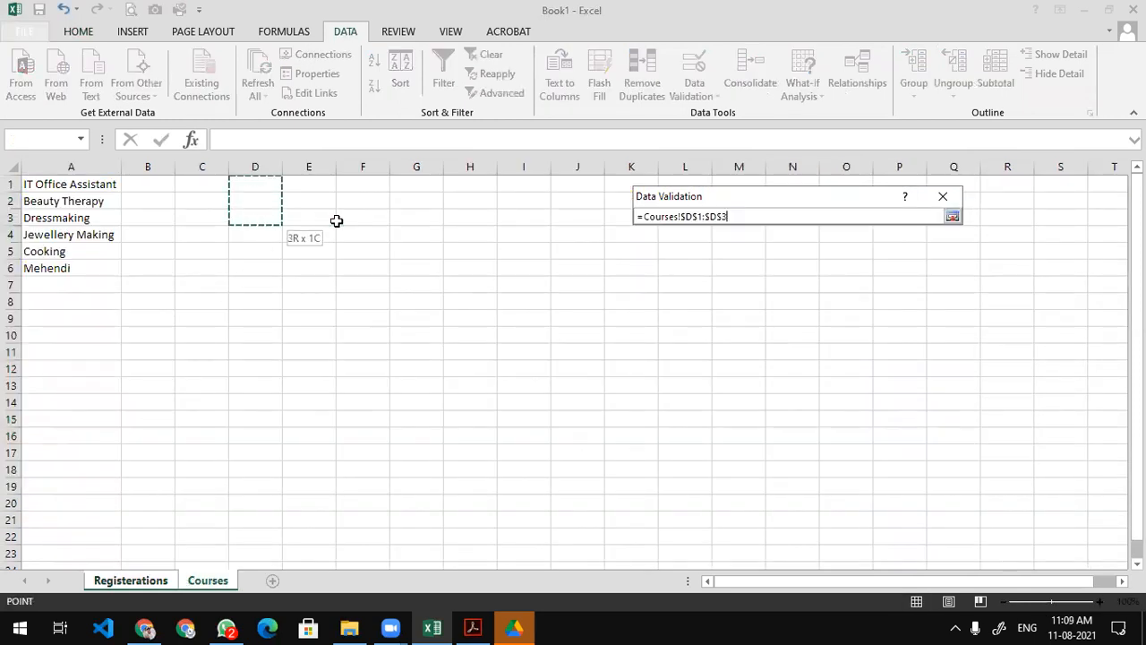
left_click(852, 434)
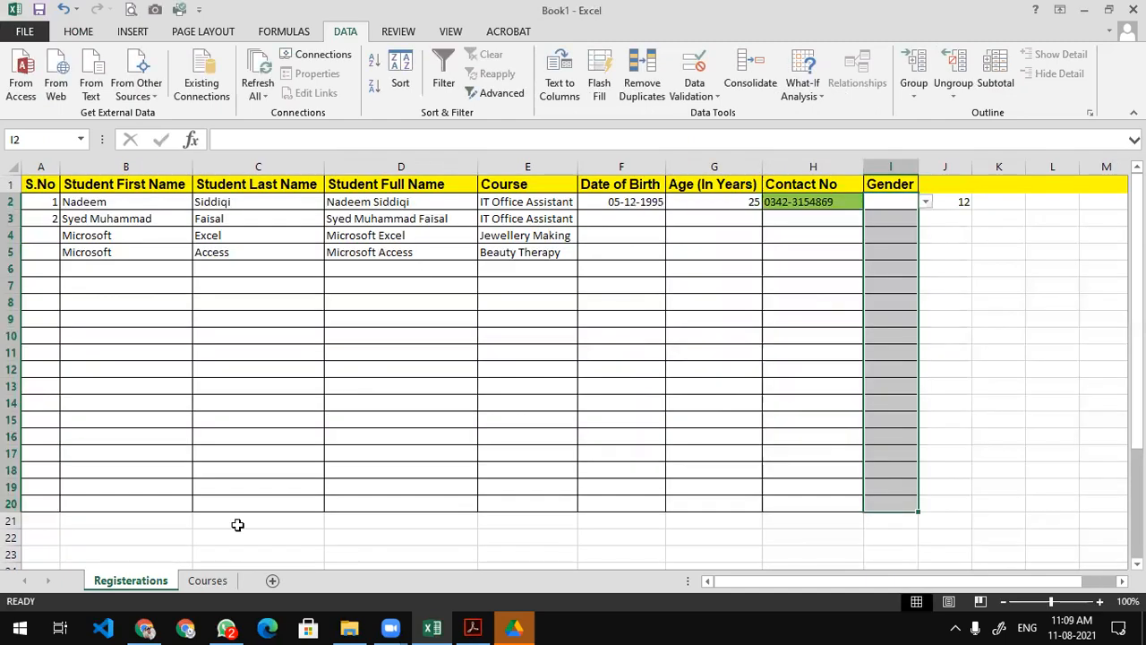
left_click(257, 282)
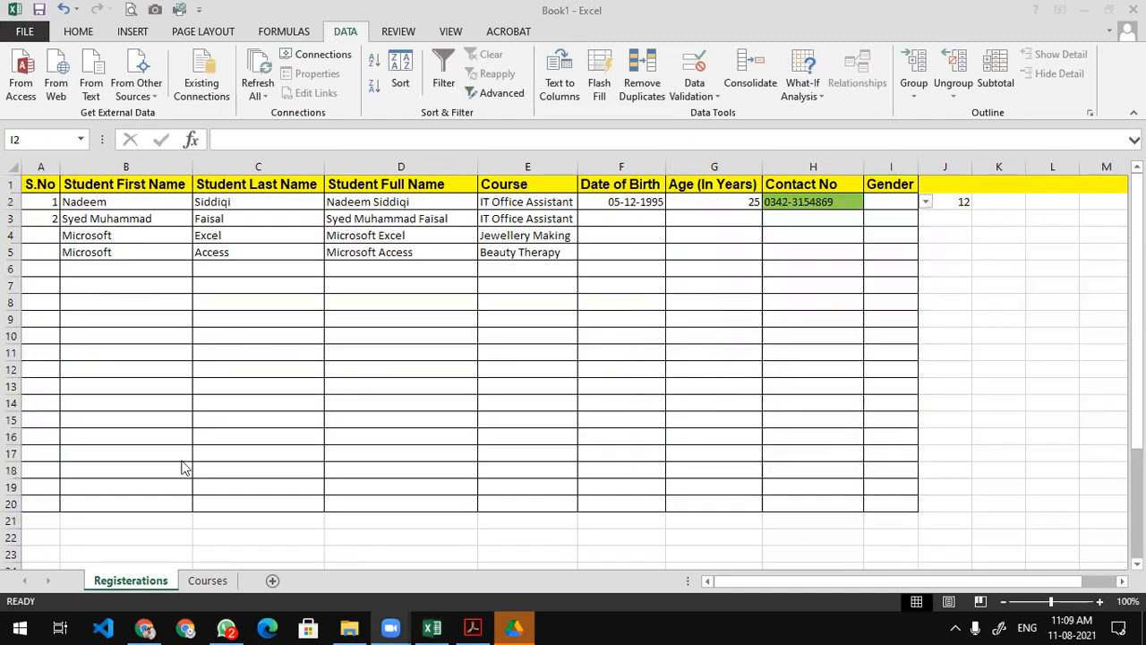
left_click(184, 588)
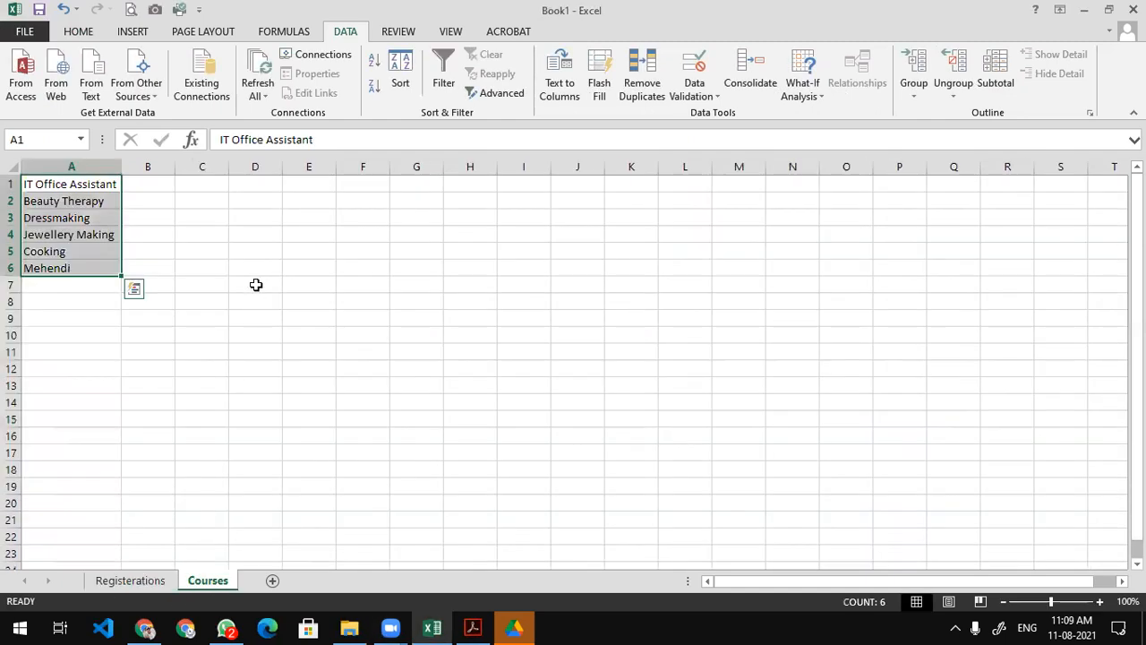
Type Male, Female and Not Specified into D1:D3 on the Courses sheet.
left_click(250, 182)
type("Male")
key("Return")
type("Fenae")
key("BackSpace")
key("BackSpace")
key("BackSpace")
type("male")
key("Return")
type("Not Specified")
key("Return")
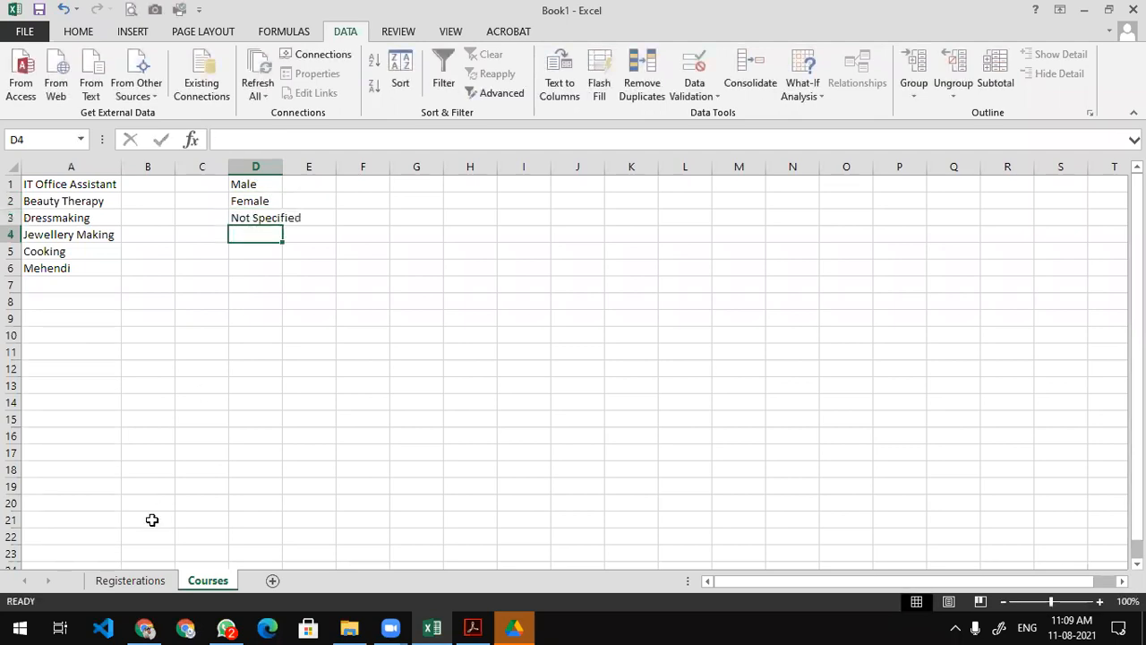
On Registrations, pick Male in I2 and Female in I3 from the Gender dropdowns.
left_click(132, 582)
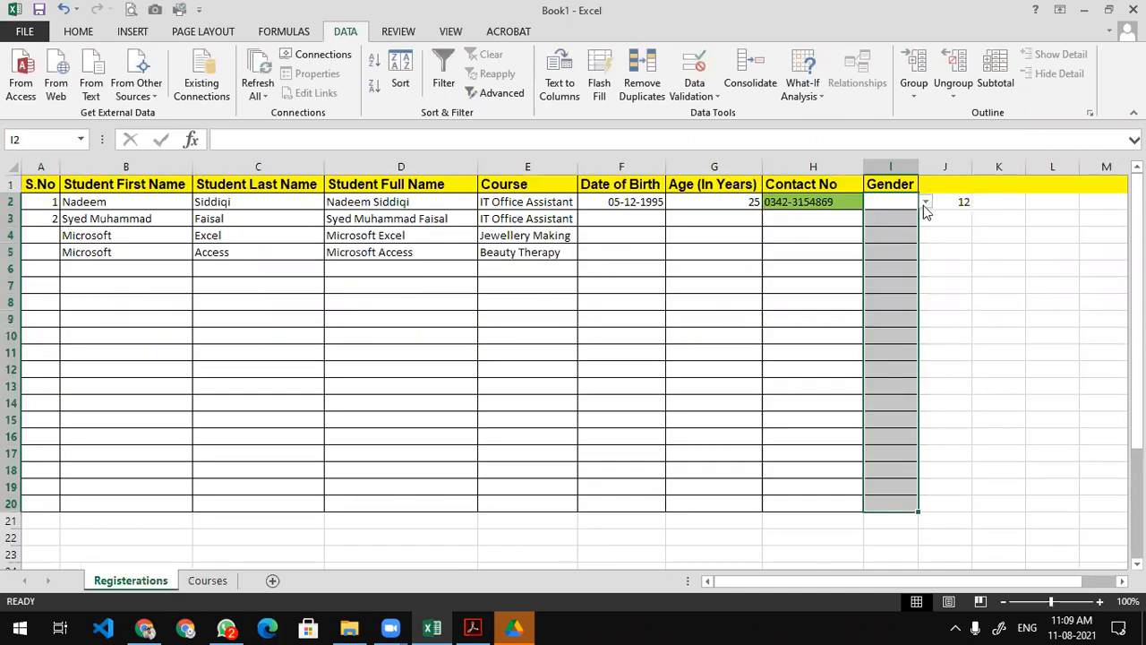
left_click(926, 202)
left_click(906, 215)
left_click(898, 222)
left_click(925, 219)
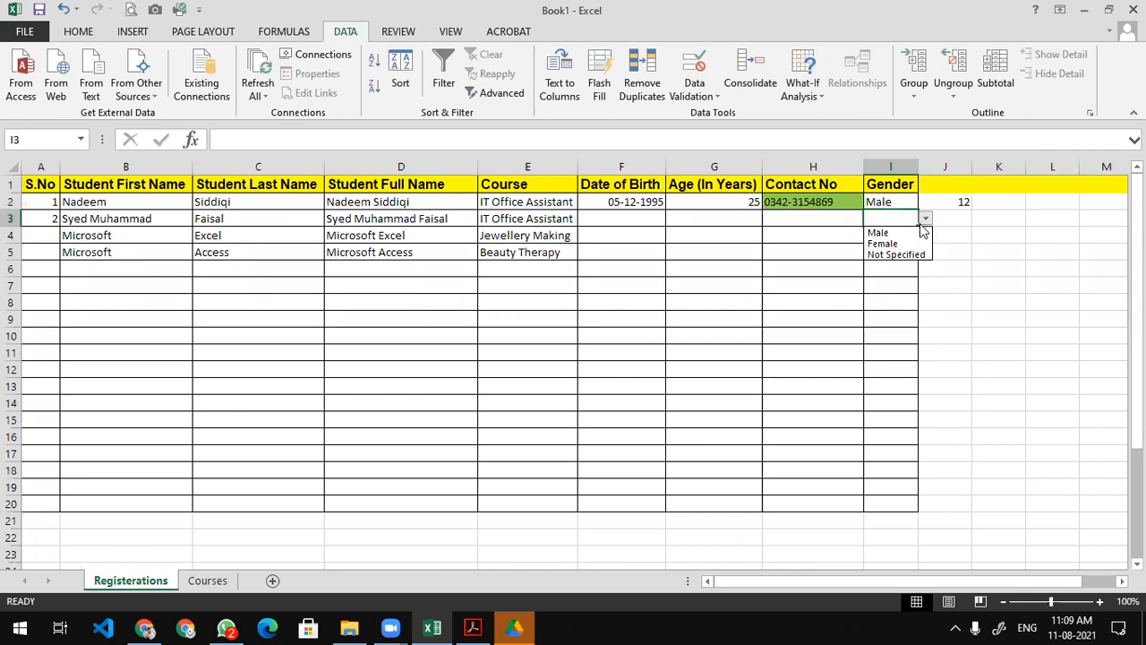
left_click(883, 243)
left_click_drag(906, 199, 903, 220)
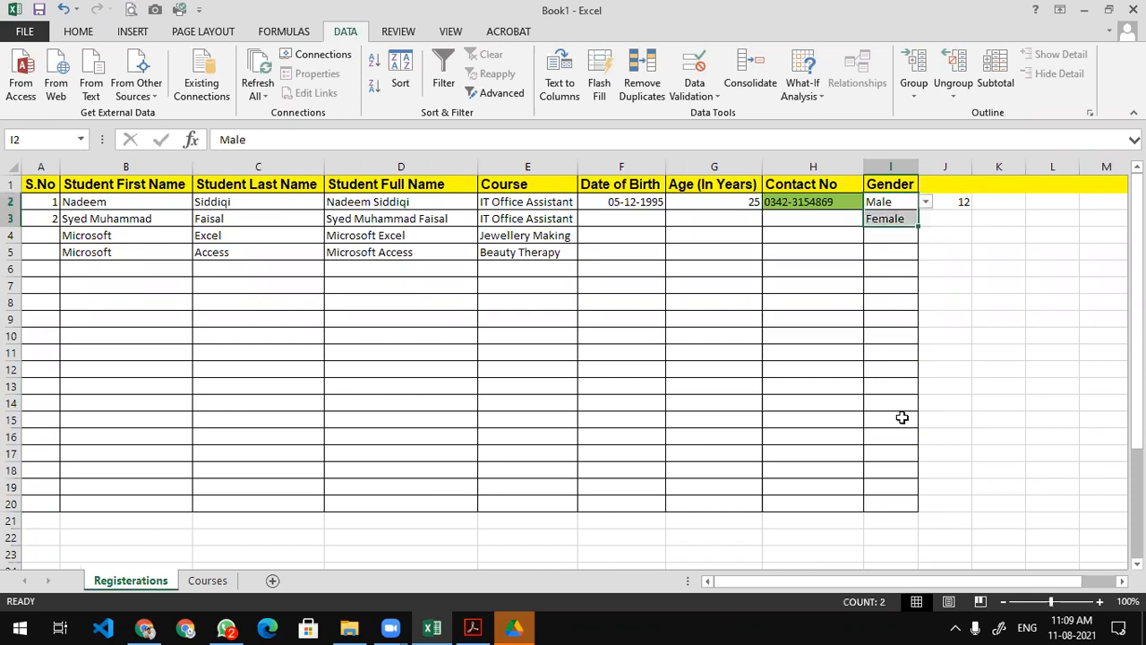
left_click_drag(902, 417, 898, 499)
Add an Equal To 'Male' highlight rule with green fill and dark green text.
left_click(79, 32)
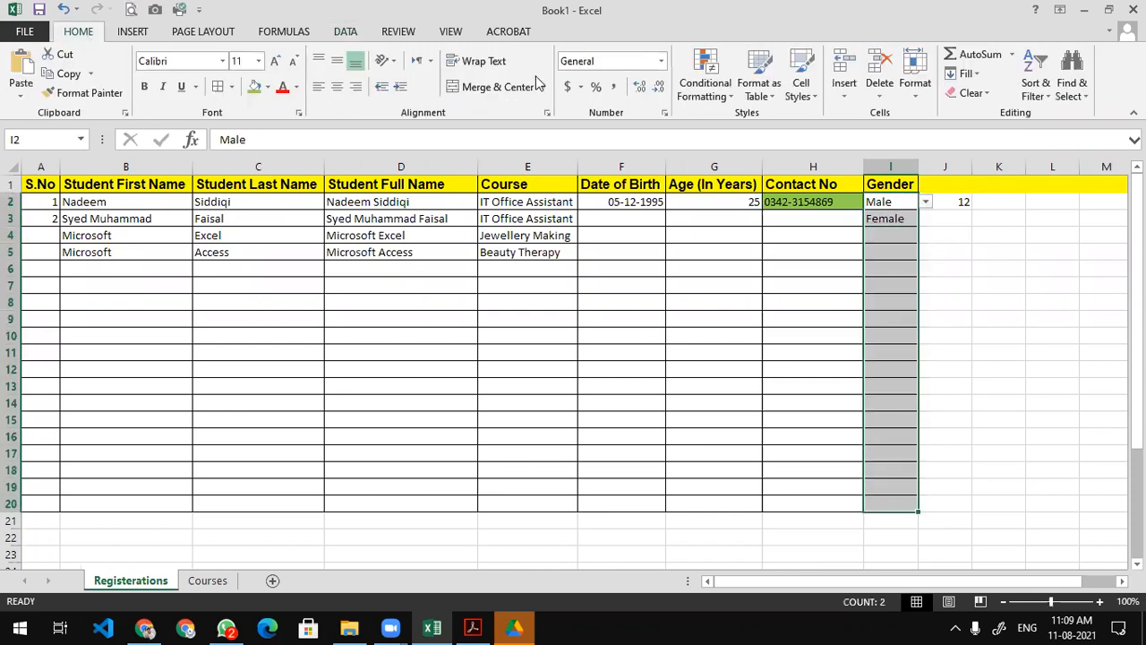
left_click(705, 83)
mouse_move(761, 123)
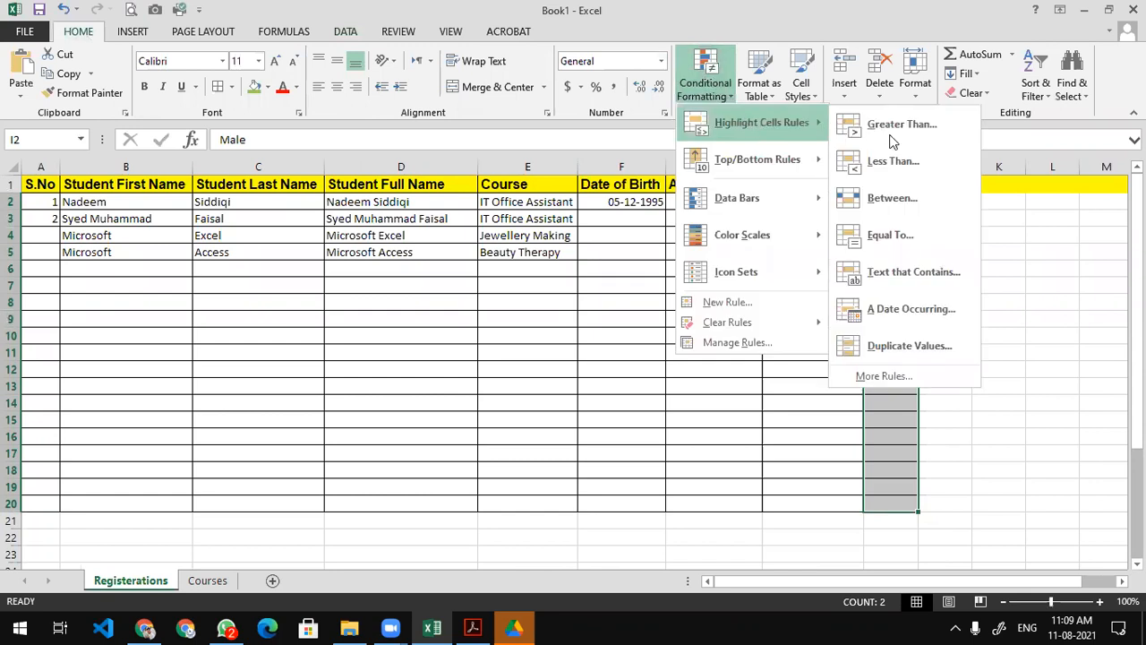
left_click(908, 233)
type("Male")
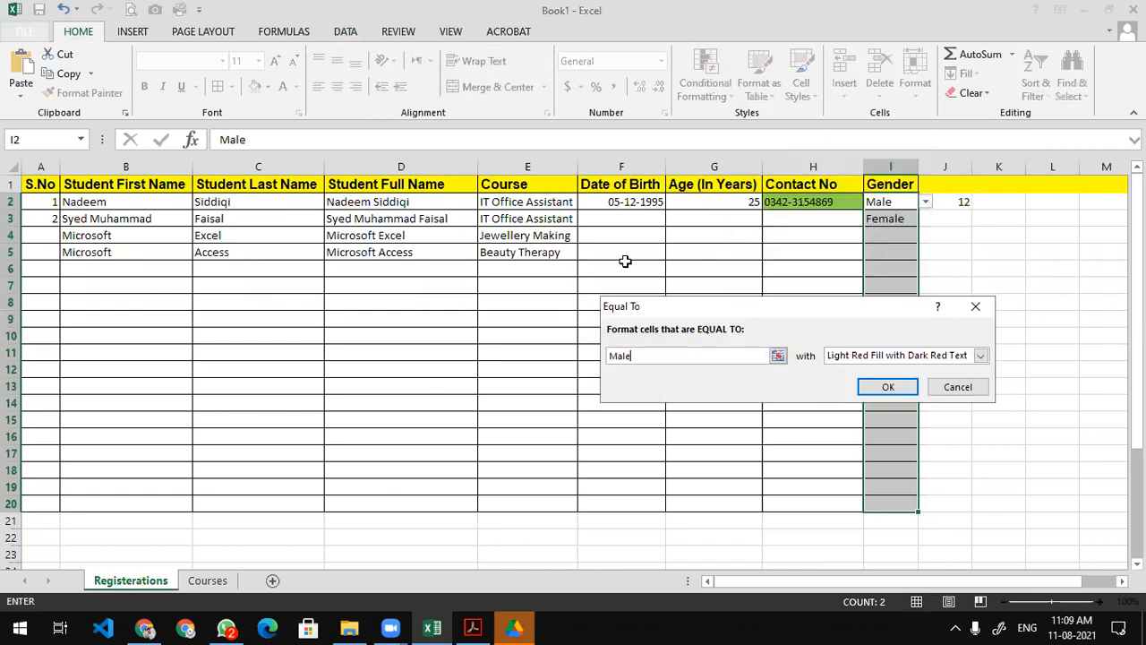
left_click(980, 356)
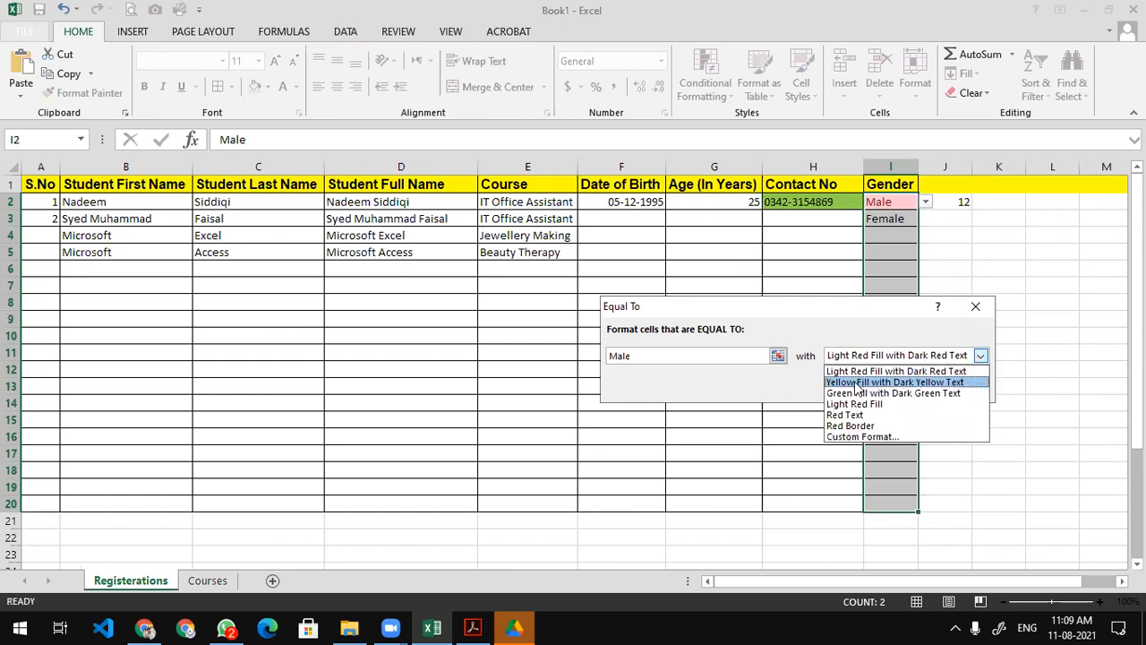
left_click(880, 393)
left_click(881, 392)
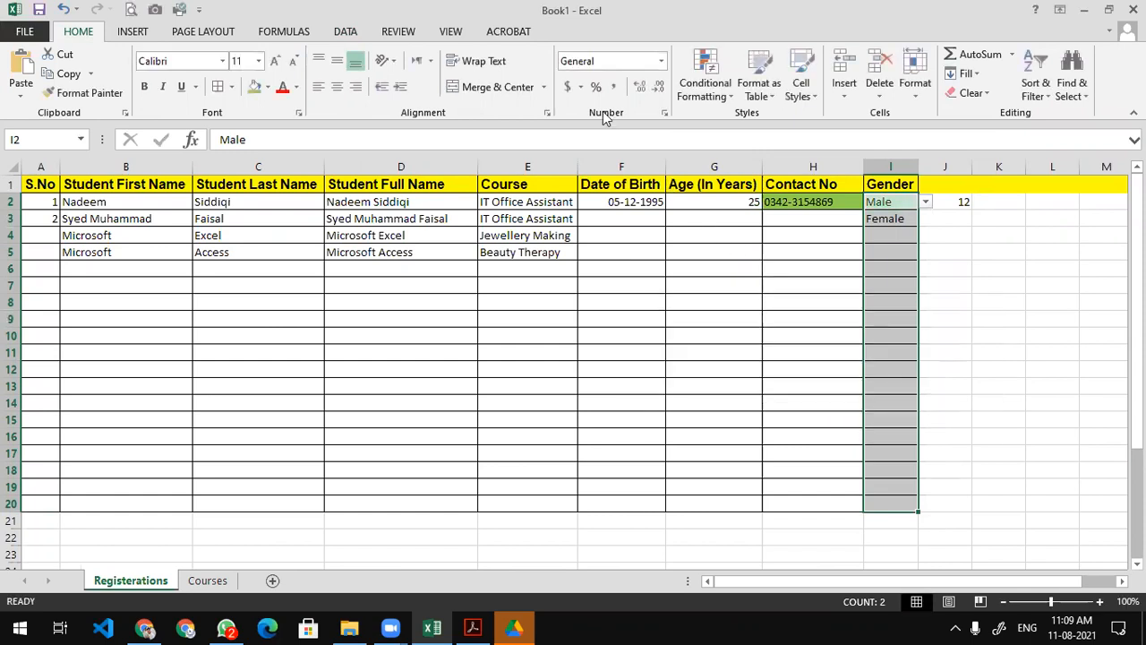
Add an Equal To 'Female' highlight rule with yellow fill and dark yellow text.
left_click(705, 79)
mouse_move(743, 127)
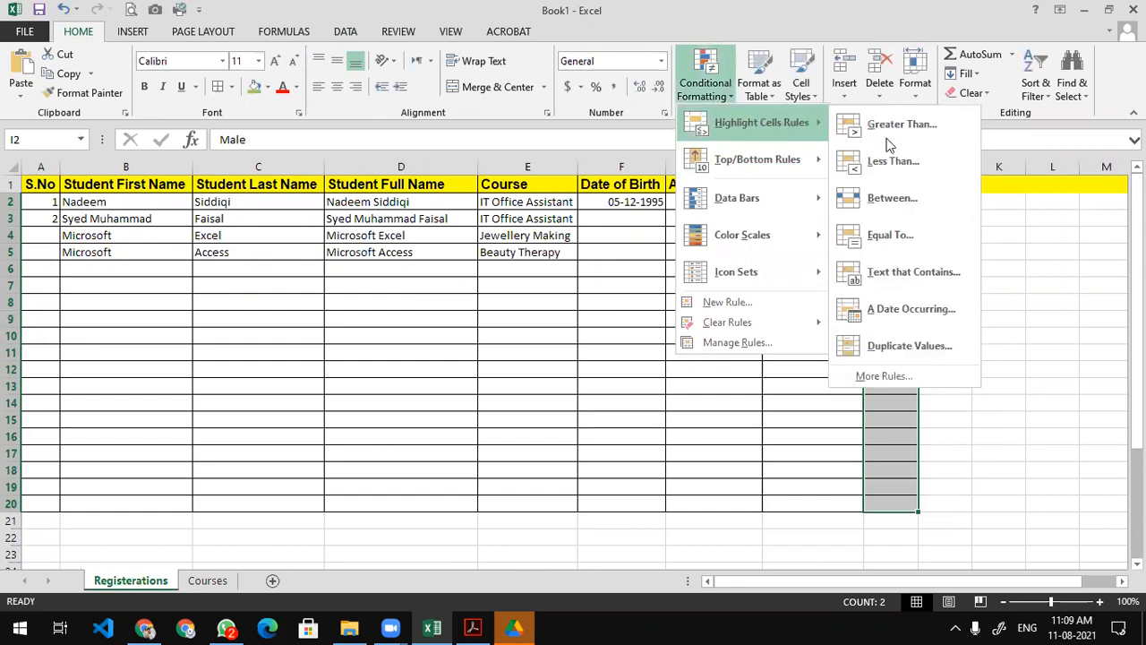
left_click(881, 225)
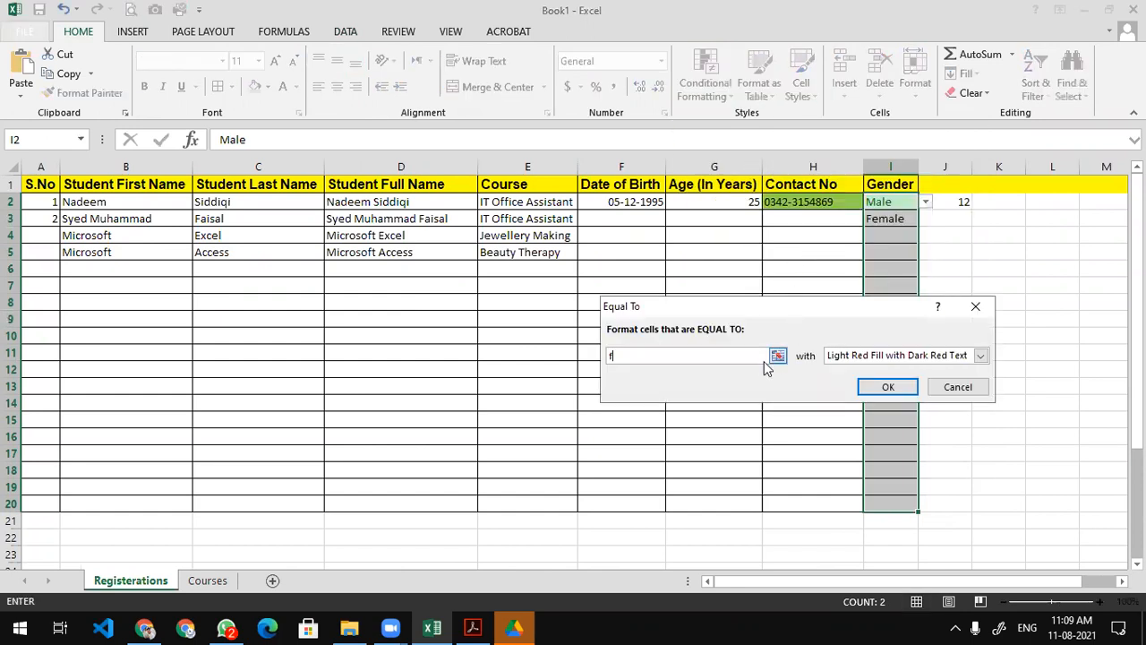
type("Female")
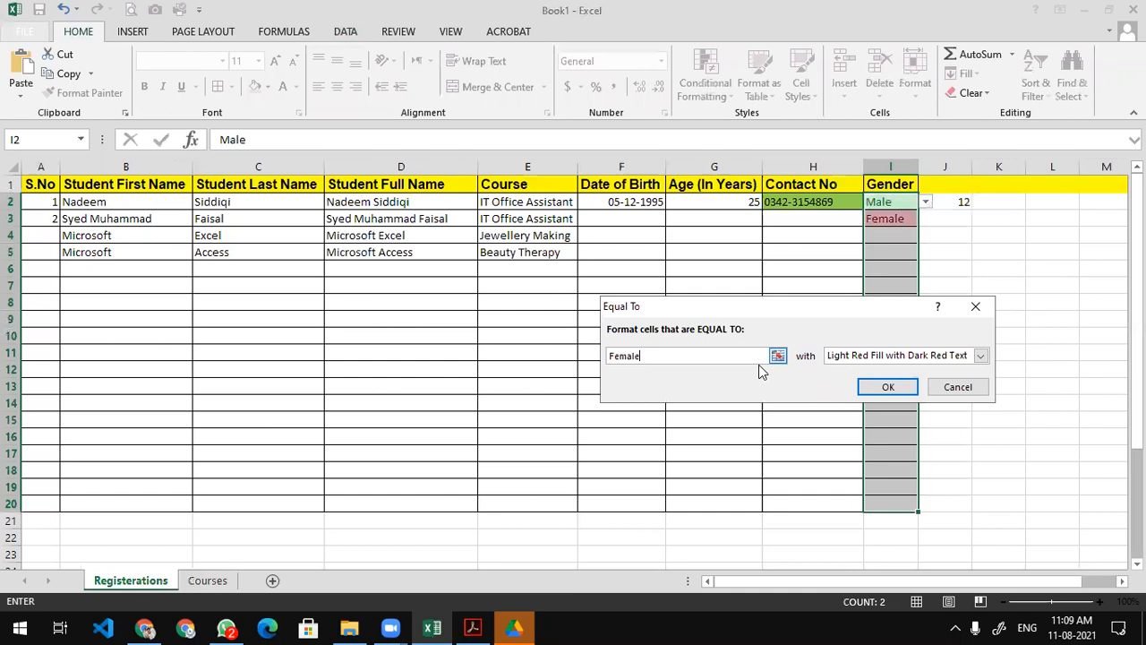
left_click(981, 355)
left_click(887, 379)
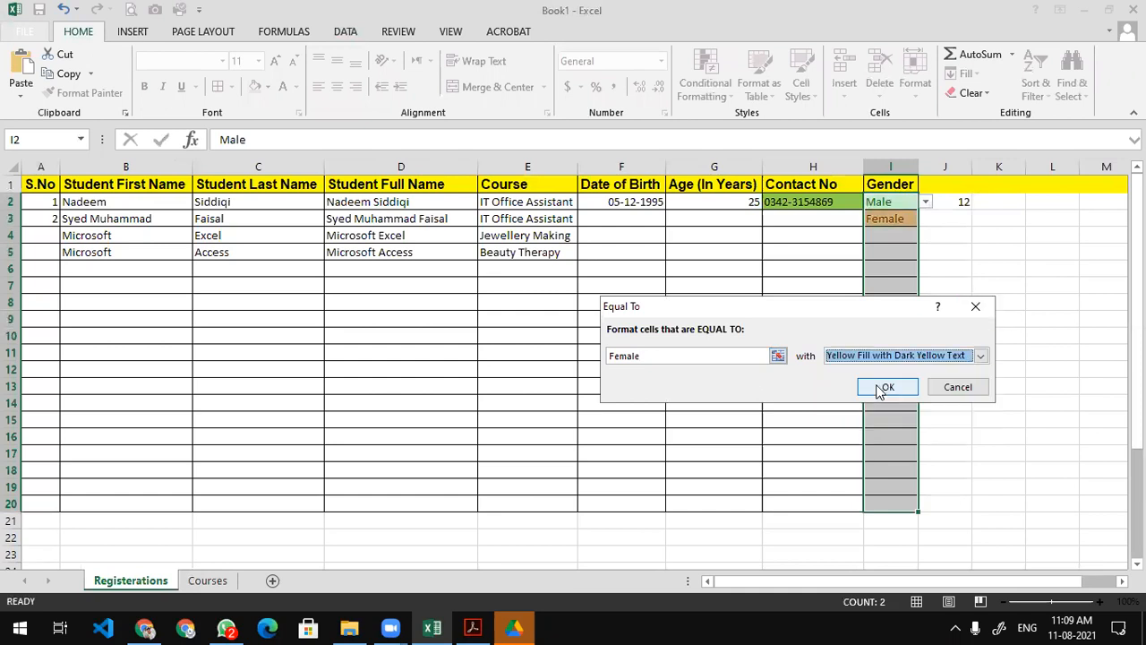
left_click(884, 389)
Set I5 to Male and I6 to Female from the Gender dropdowns.
left_click(886, 253)
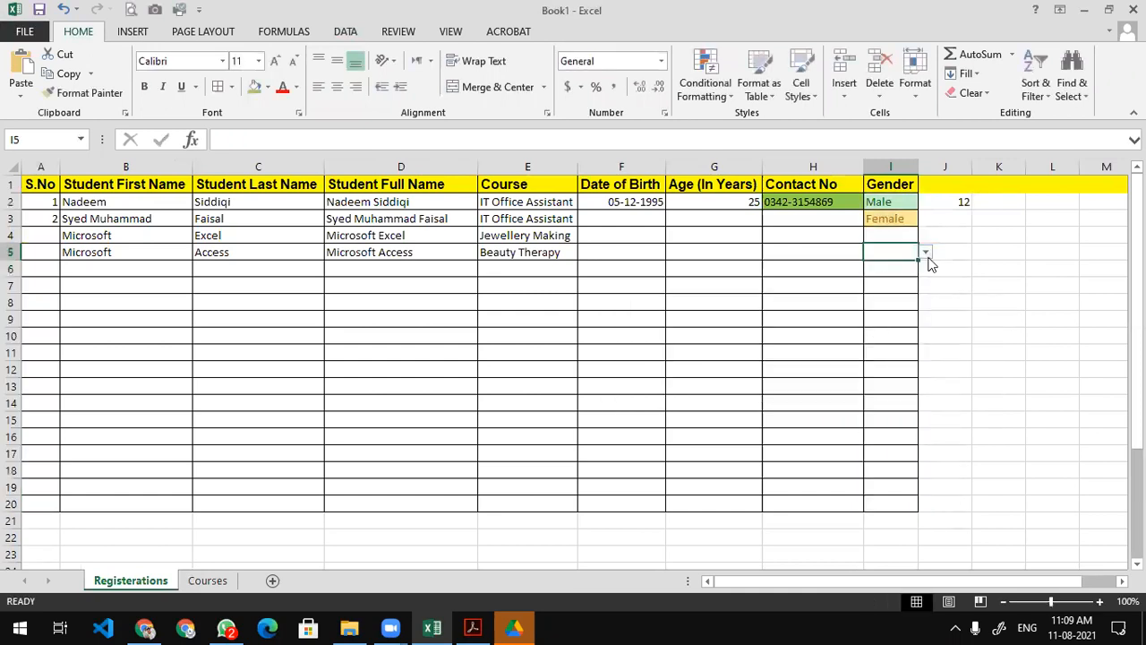
left_click(926, 252)
left_click(882, 266)
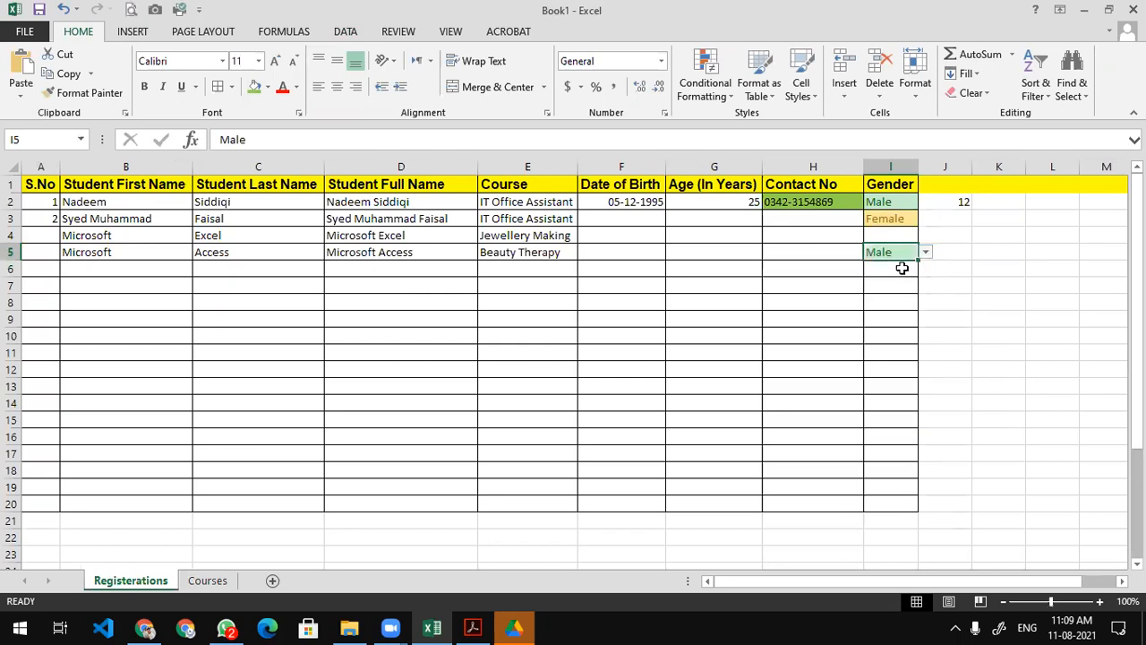
left_click(902, 268)
left_click(926, 270)
left_click(886, 295)
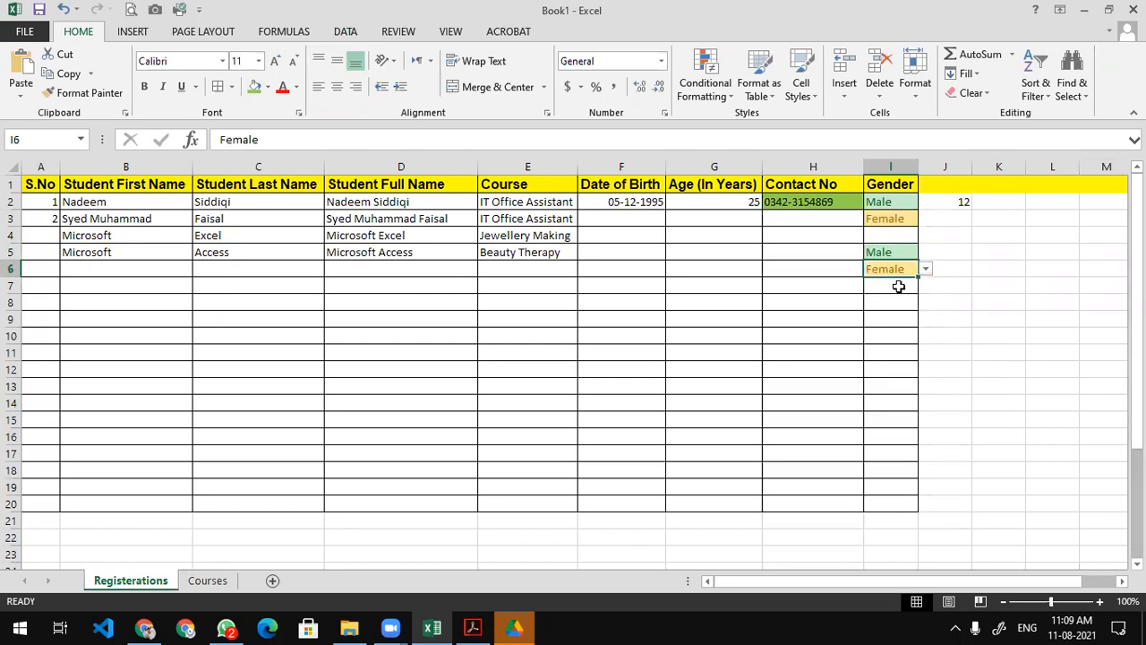
left_click_drag(898, 203, 877, 502)
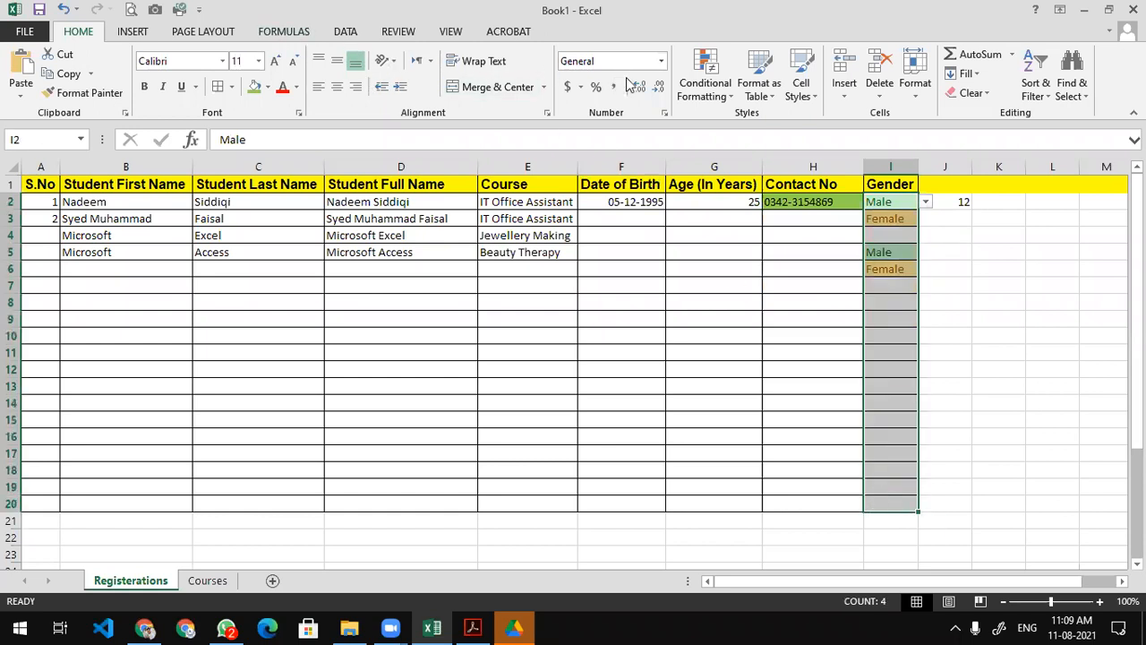
Add an Equal To 'Not Specified' rule with Light Red Fill, and set I11 to Not Specified.
left_click(704, 88)
mouse_move(727, 124)
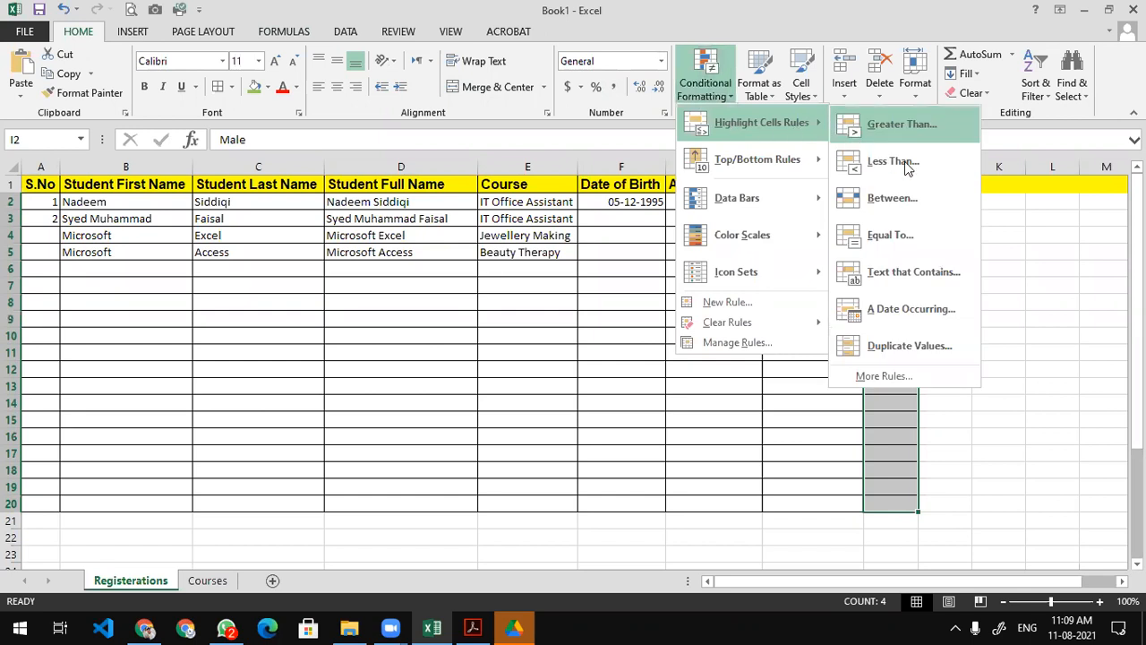
left_click(890, 236)
type("No")
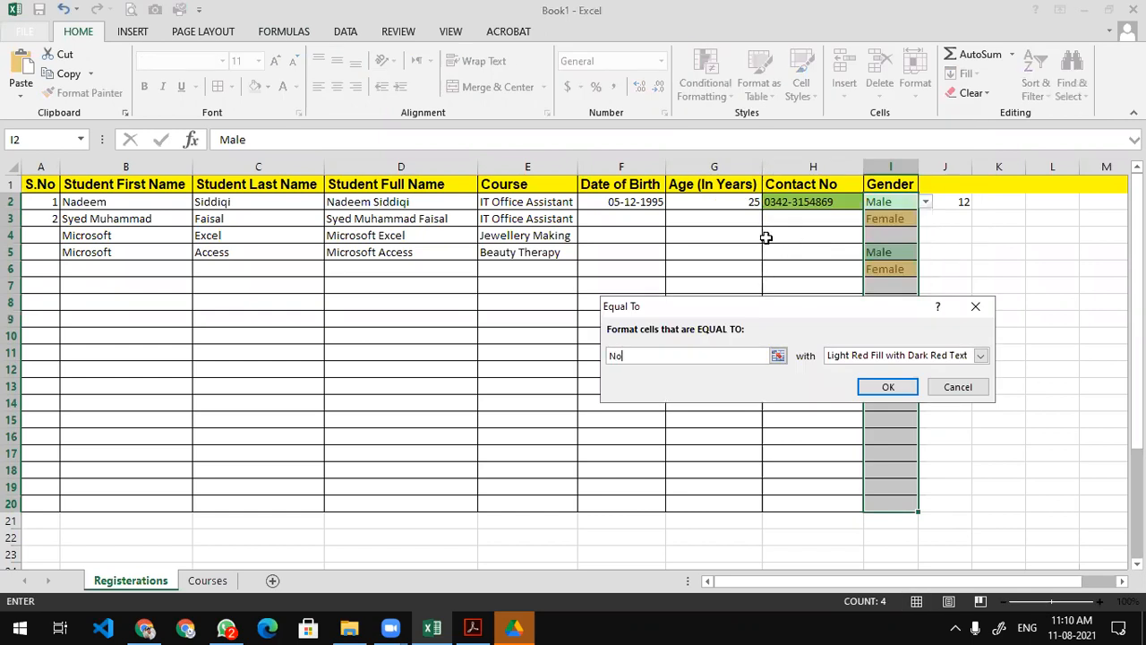
type("t Specified")
left_click(886, 387)
left_click(896, 358)
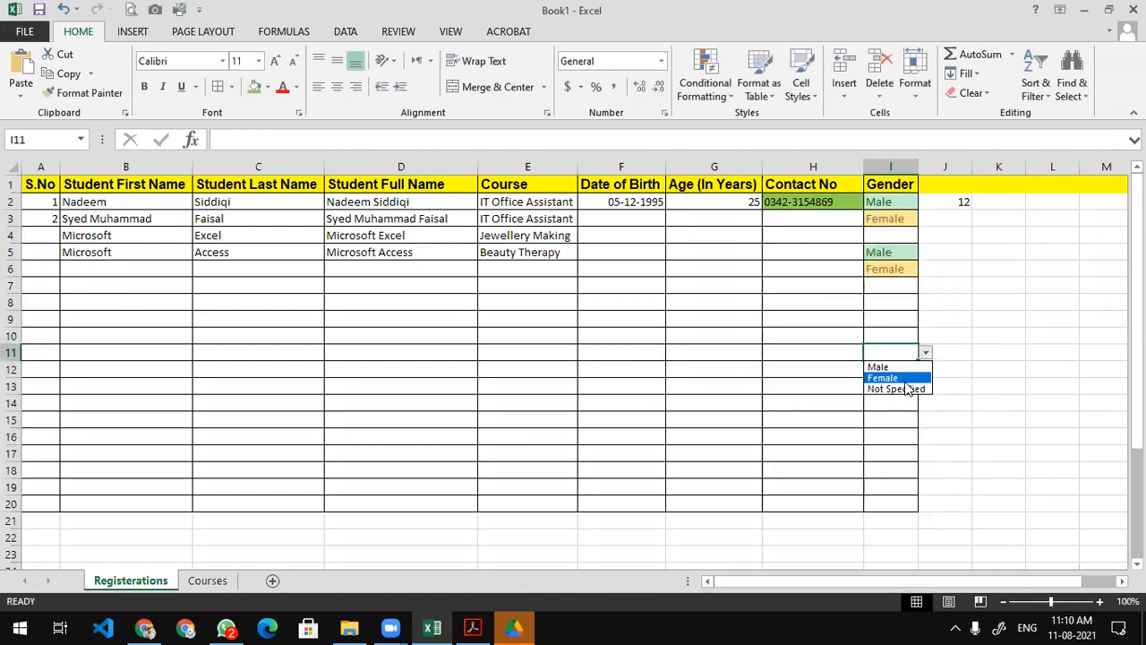
left_click(908, 388)
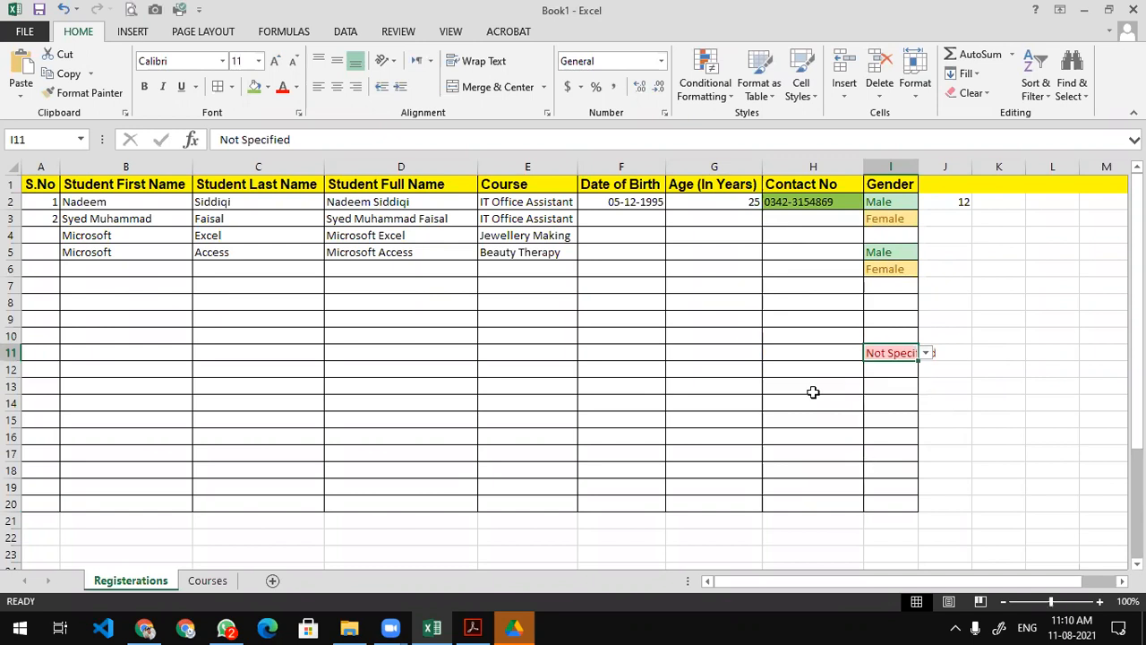
Autofit Gender column I so 'Not Specified' in I11 is fully visible.
double_click(923, 158)
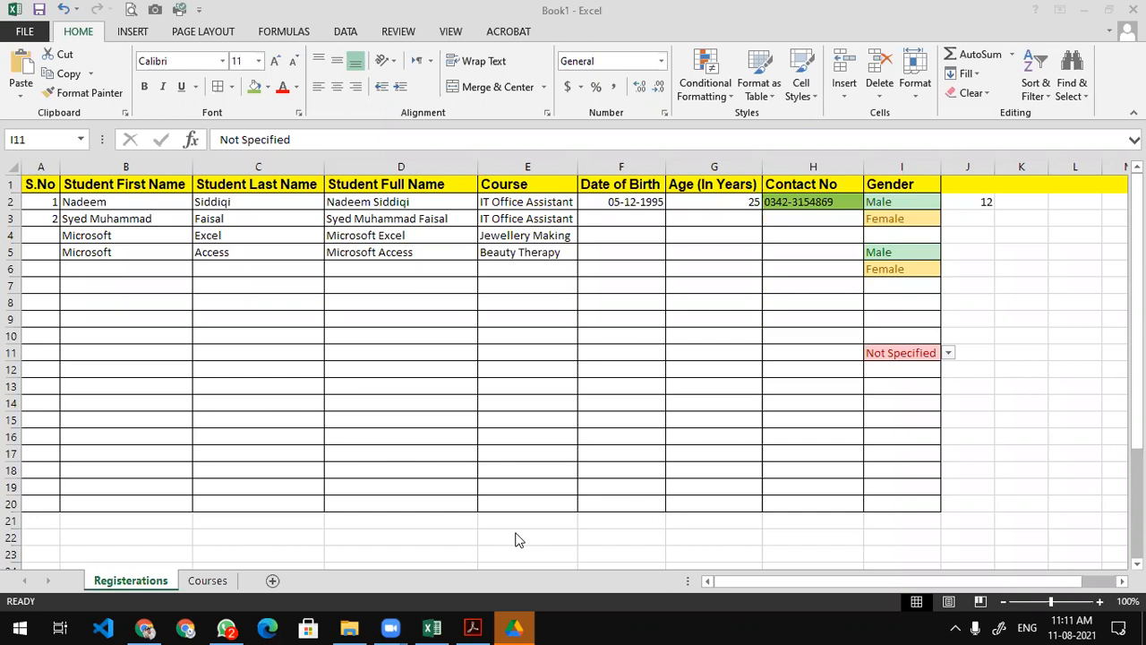
left_click(75, 183)
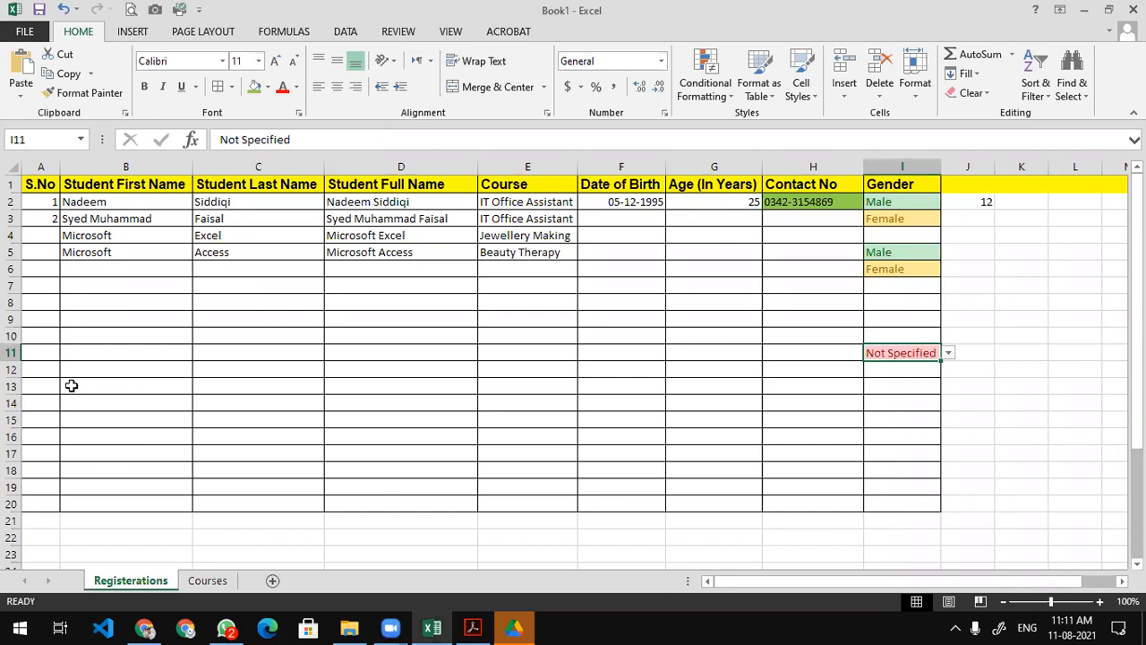
left_click_drag(38, 185, 901, 184)
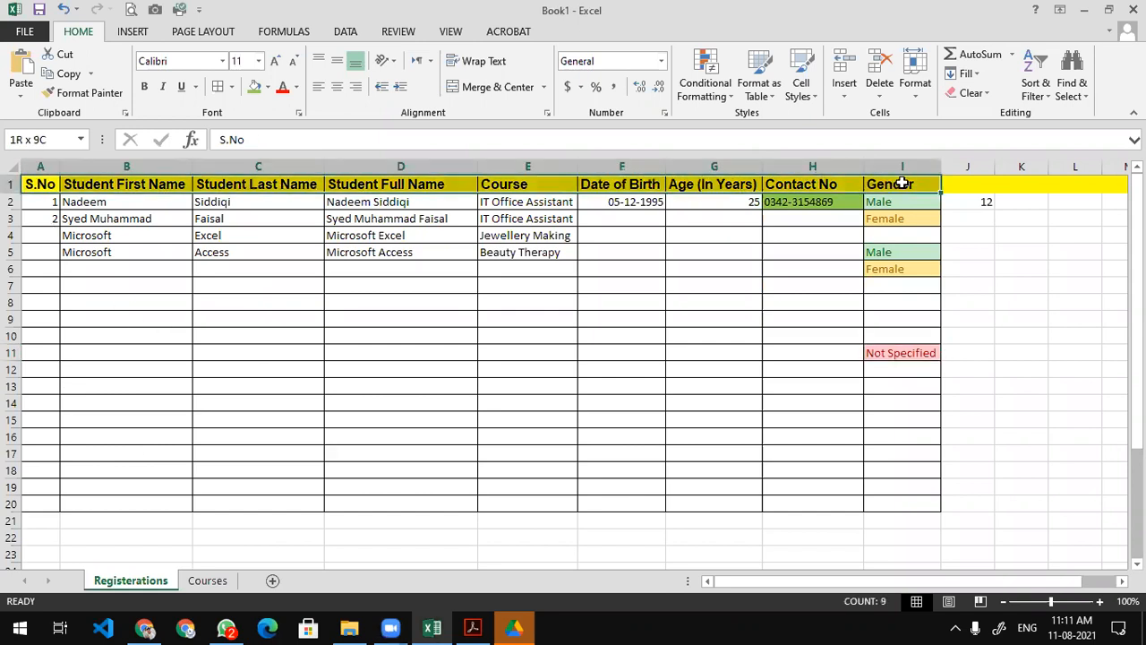
left_click_drag(54, 202, 927, 507)
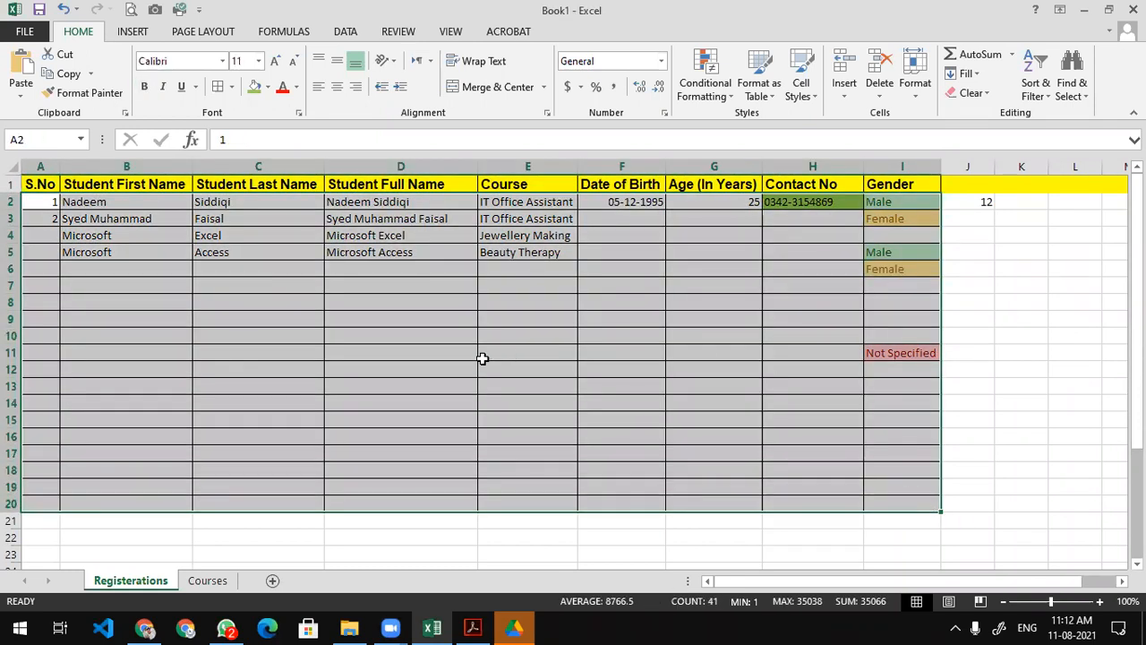
left_click(806, 206)
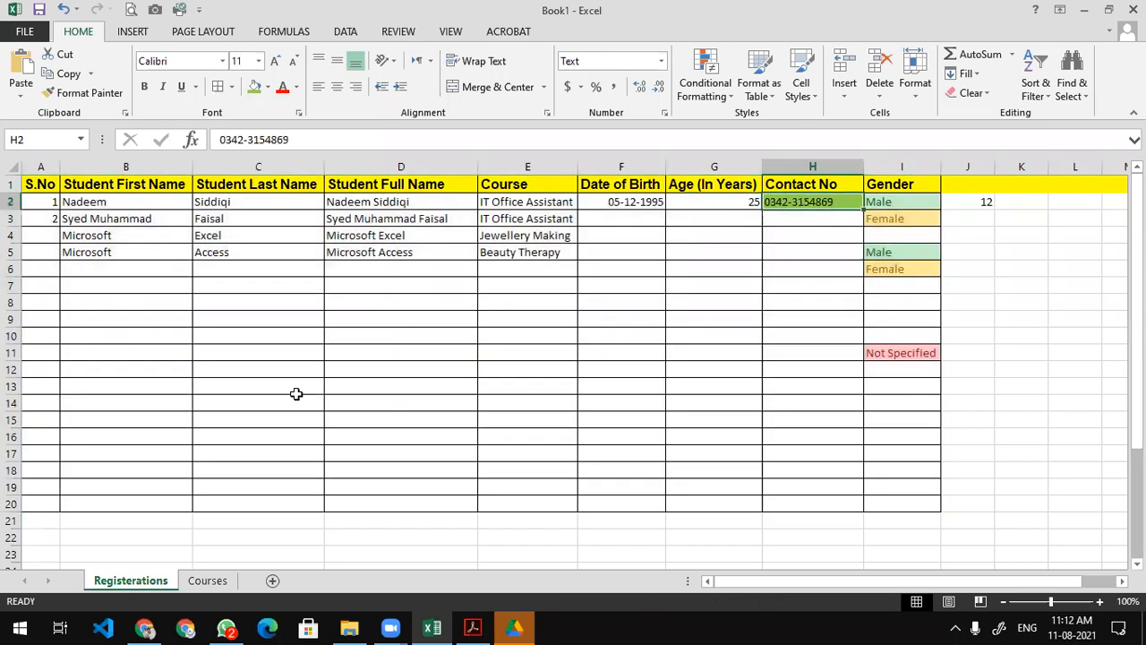